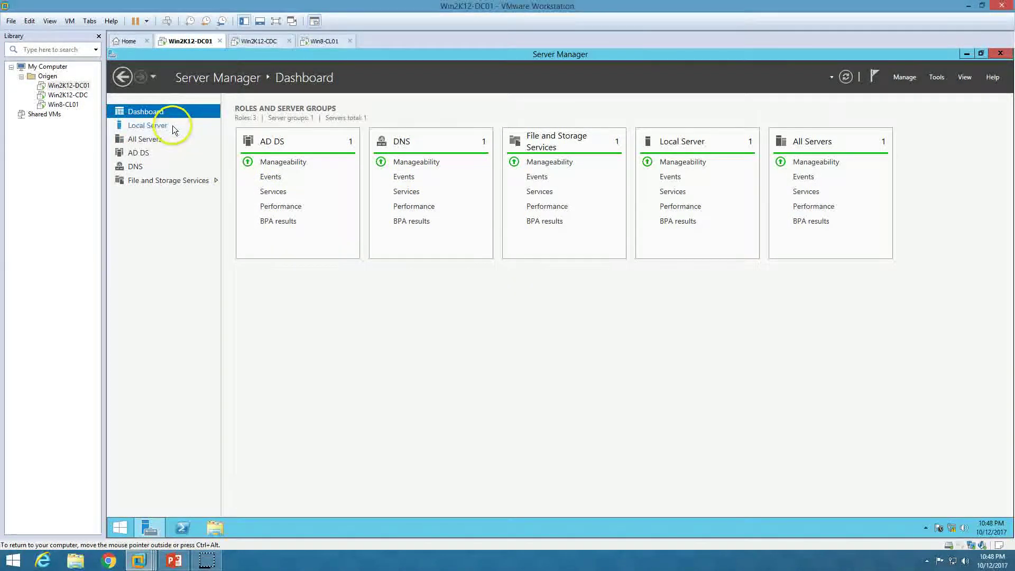
- Confirm DC01 belongs to ORIGEN.CO by picking ORIGEN.CO in Active Directory Users and Computers' Change Domain
left_click(165, 126)
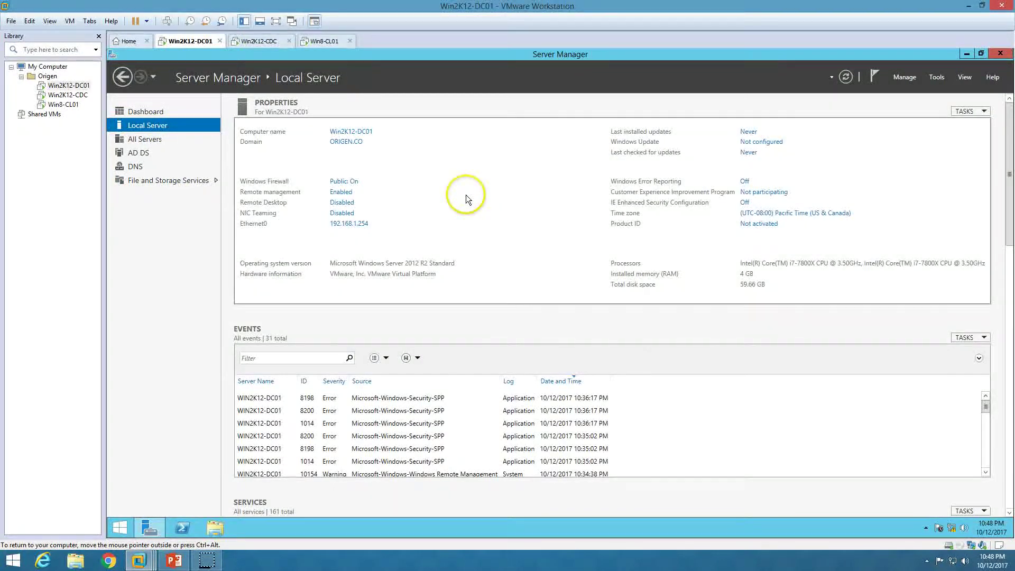
left_click(941, 80)
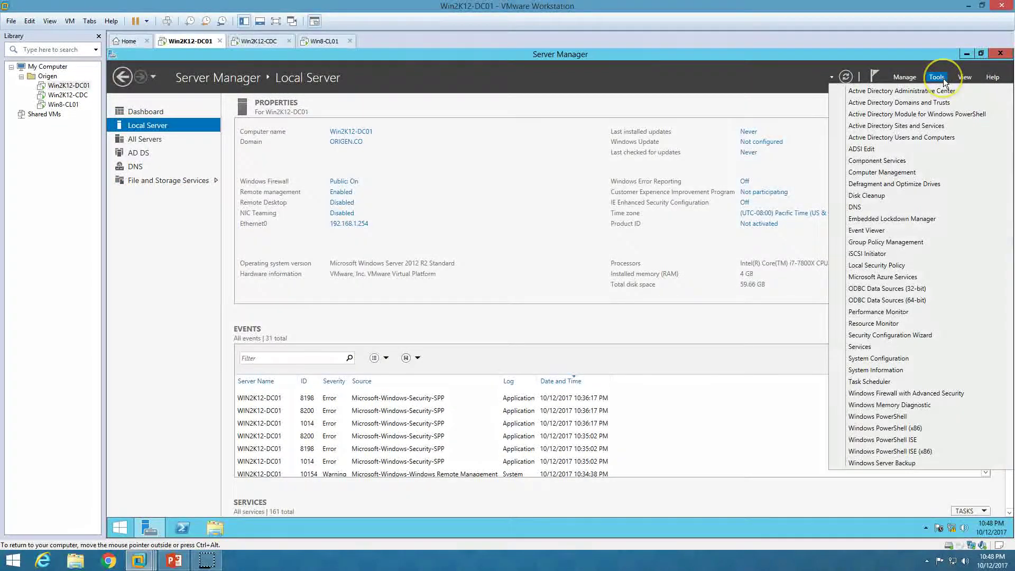
left_click(924, 137)
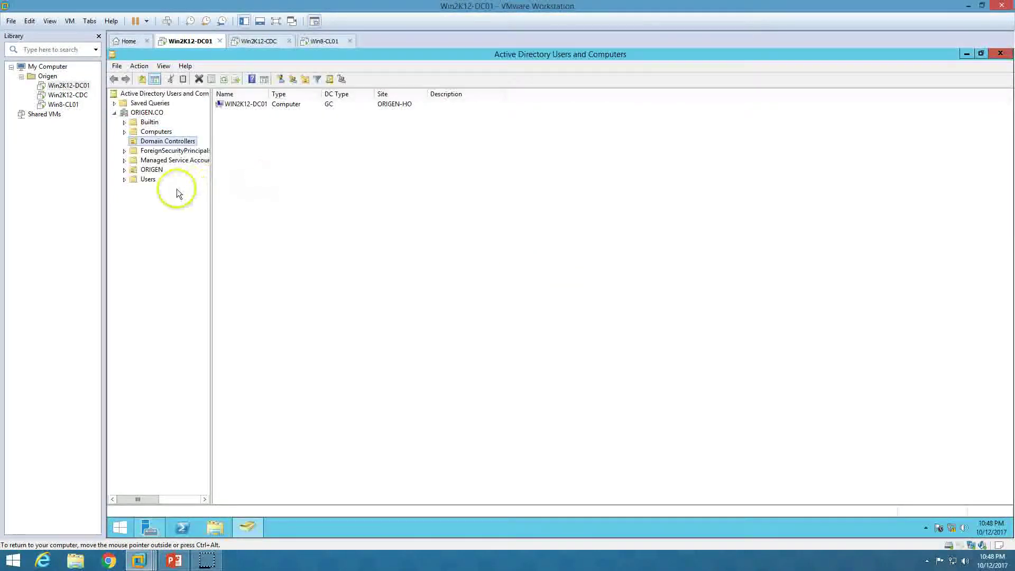
left_click(144, 112)
right_click(145, 112)
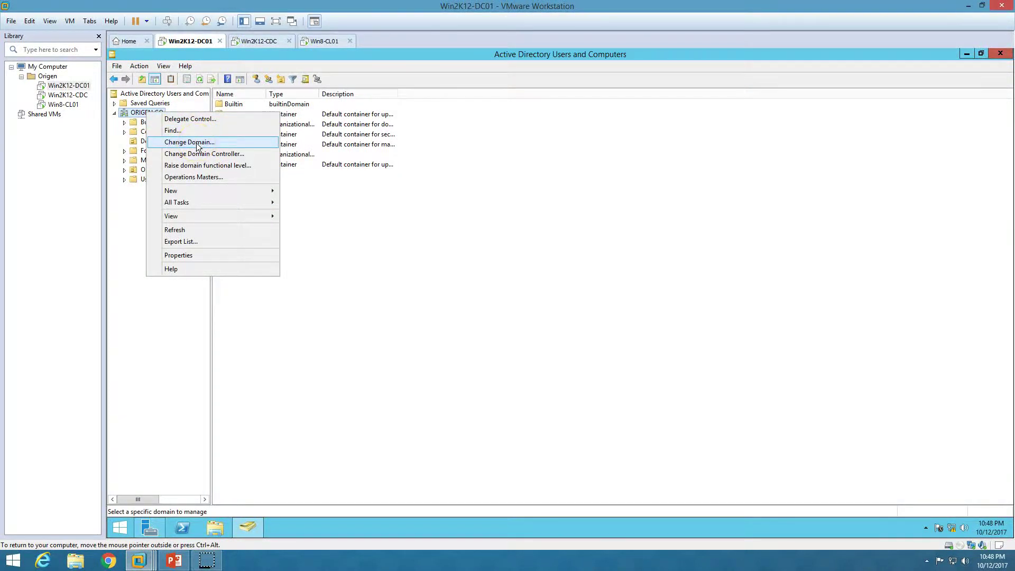
left_click(189, 141)
left_click(636, 270)
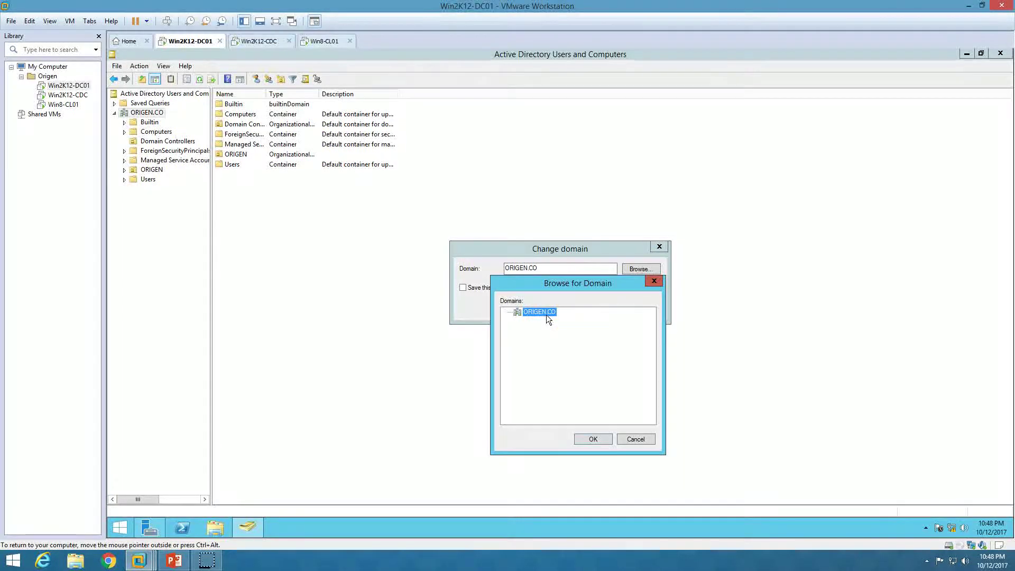
left_click(592, 439)
left_click(567, 310)
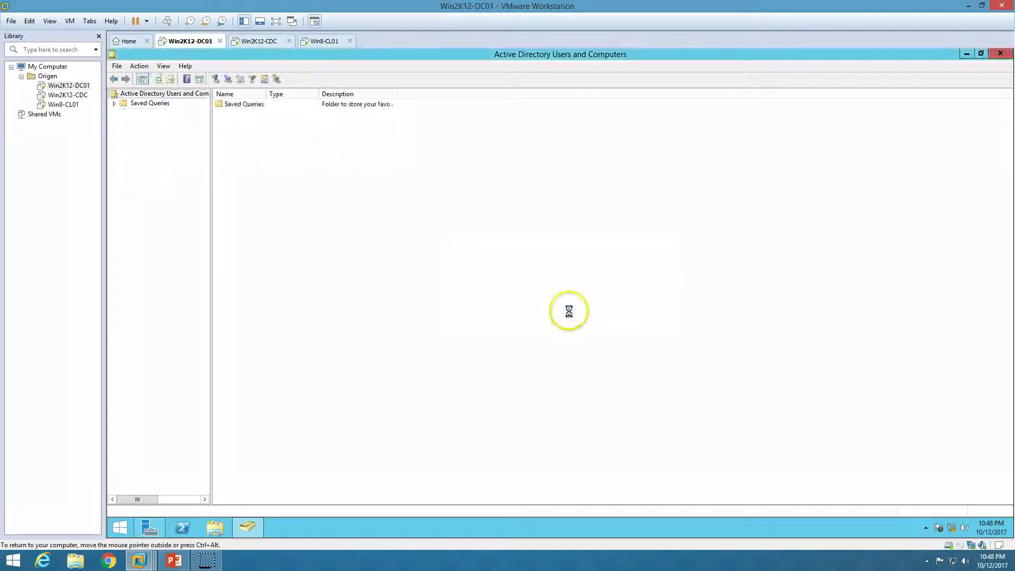
- Close Active Directory Users and Computers, return to the dashboard, and bring the slide show forward
left_click(1000, 54)
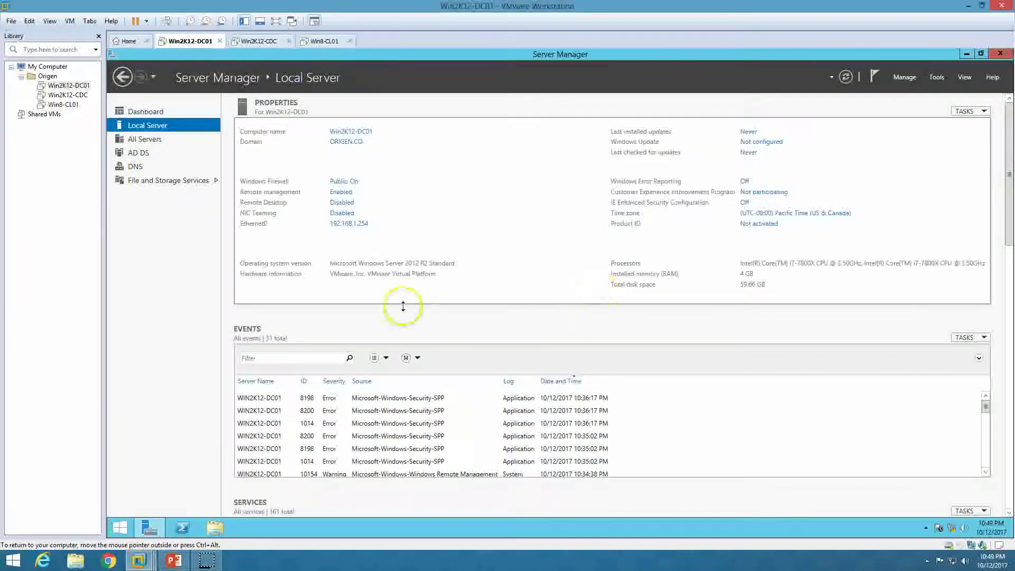
left_click(146, 111)
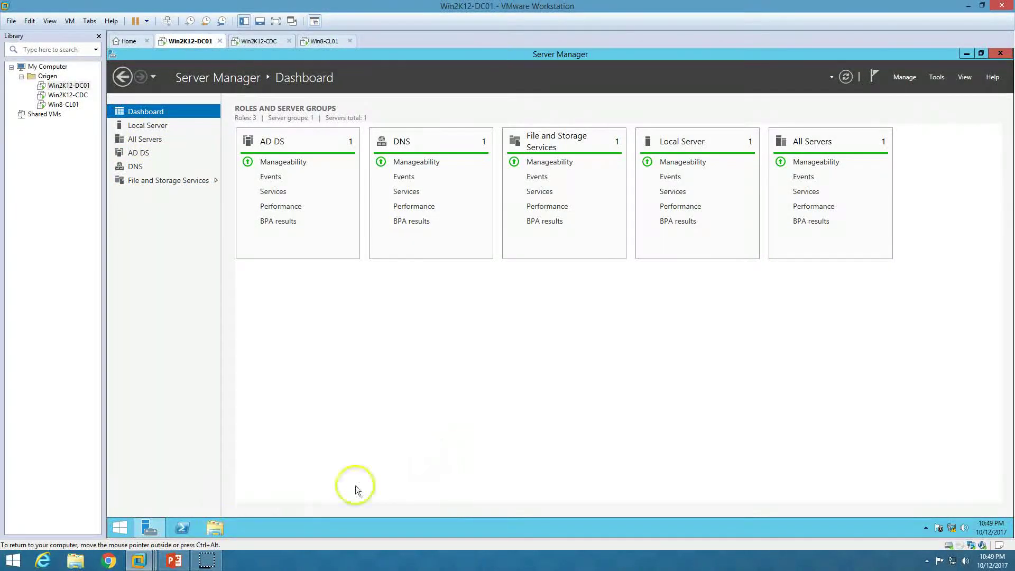
left_click(175, 559)
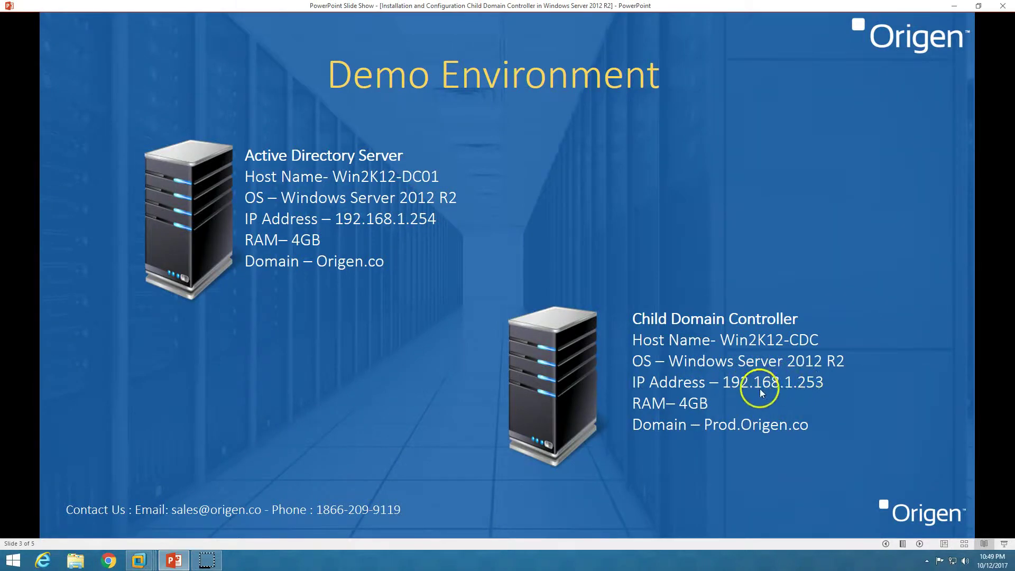
- Switch back to the VMware Workstation window after reviewing the Demo Environment slide
left_click(138, 560)
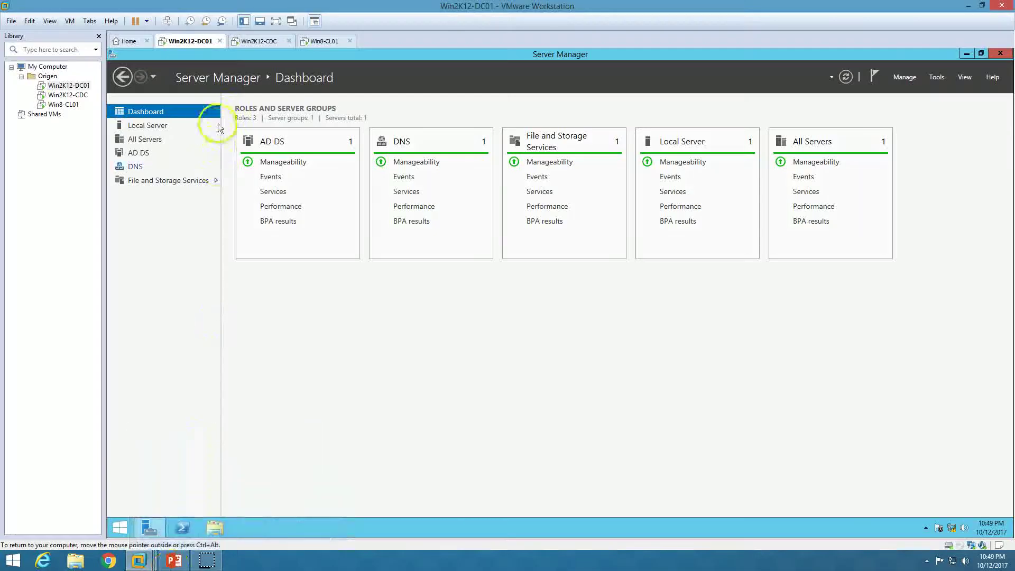
- On Win2K12-CDC, check Local Server shows WORKGROUP and a DHCP-assigned Ethernet0 address, then return to the slides
left_click(266, 42)
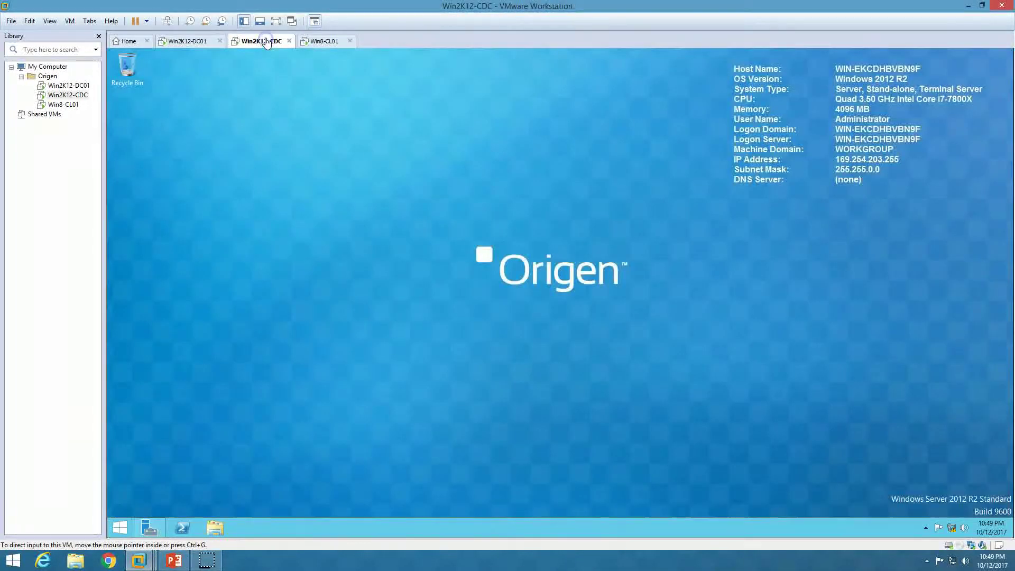
left_click(151, 529)
left_click(166, 126)
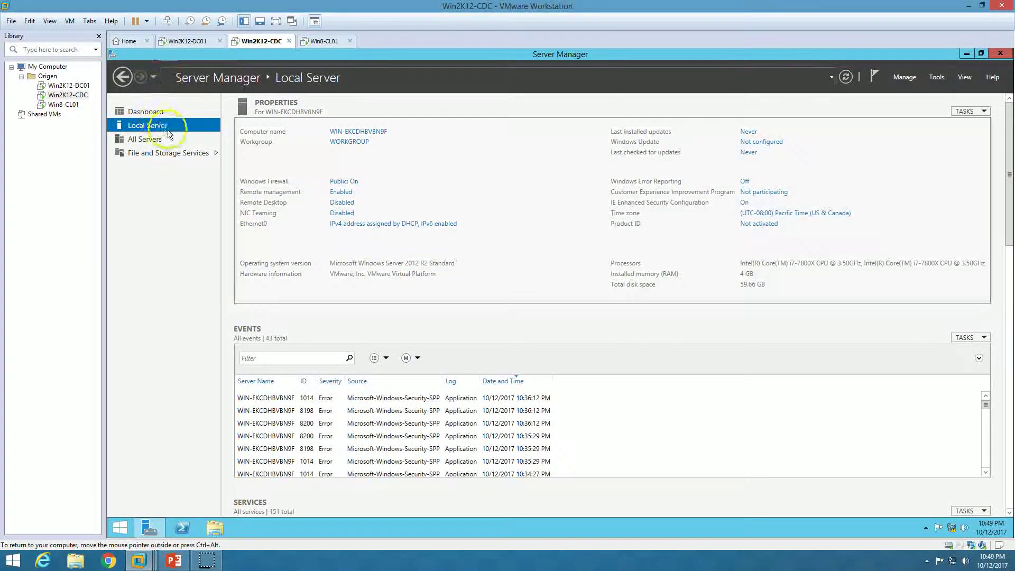
left_click(153, 112)
left_click(152, 126)
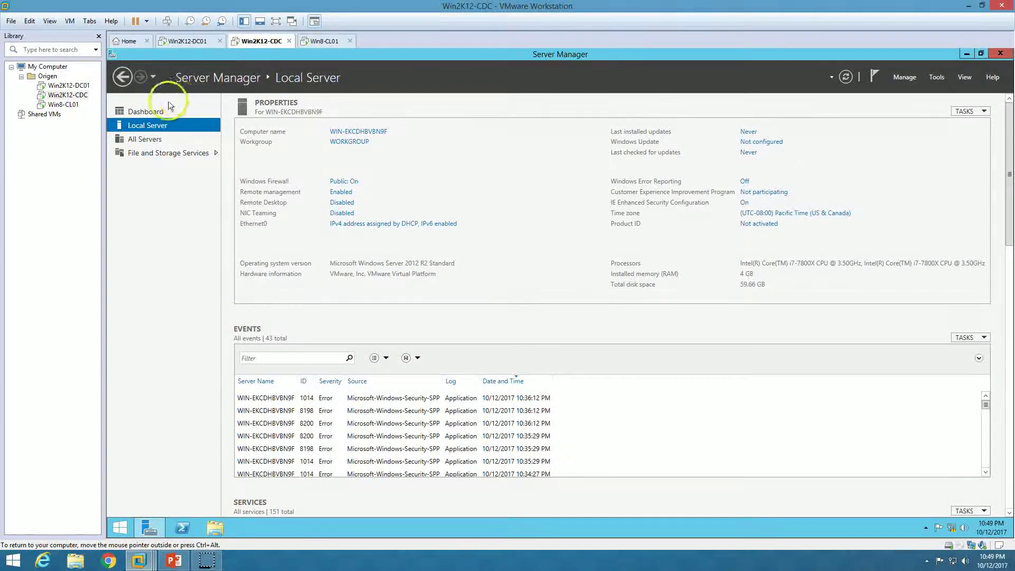
left_click(159, 113)
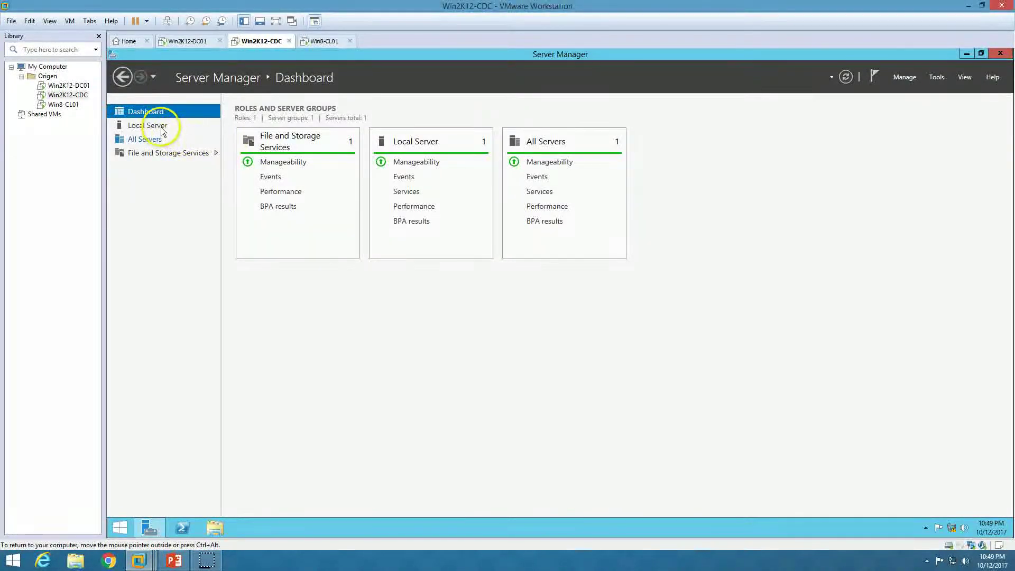
left_click(164, 127)
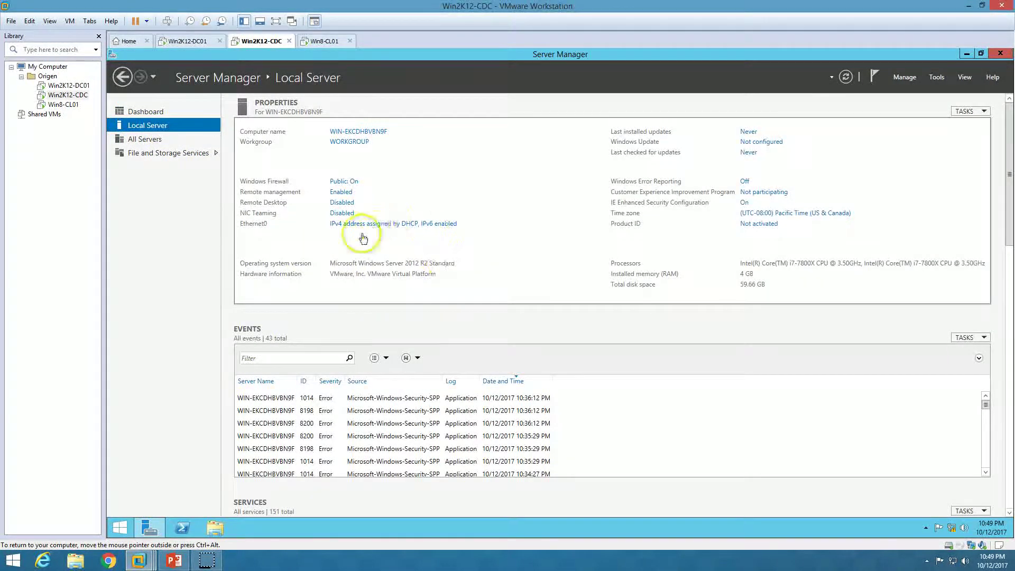
left_click(168, 113)
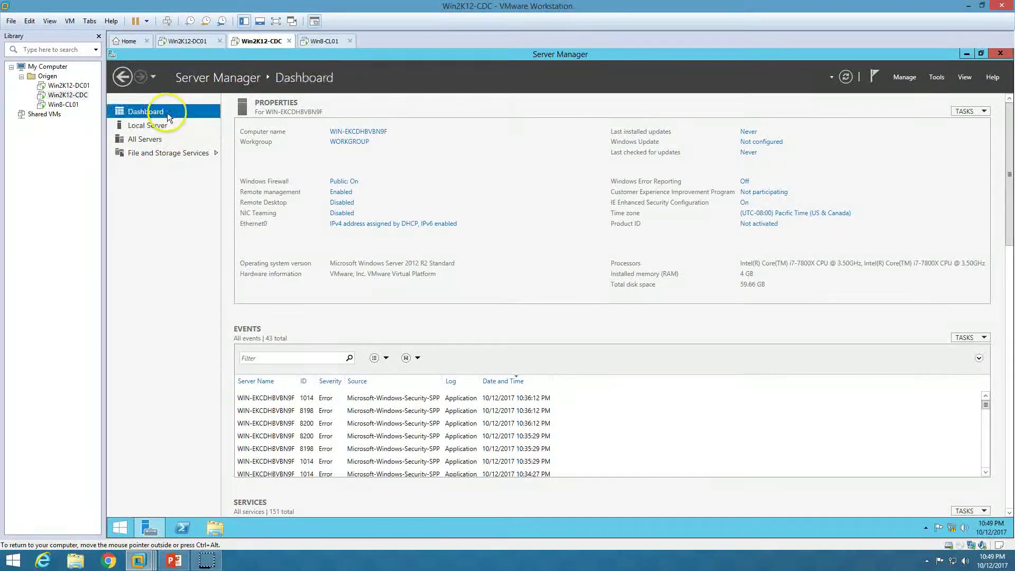
left_click(173, 562)
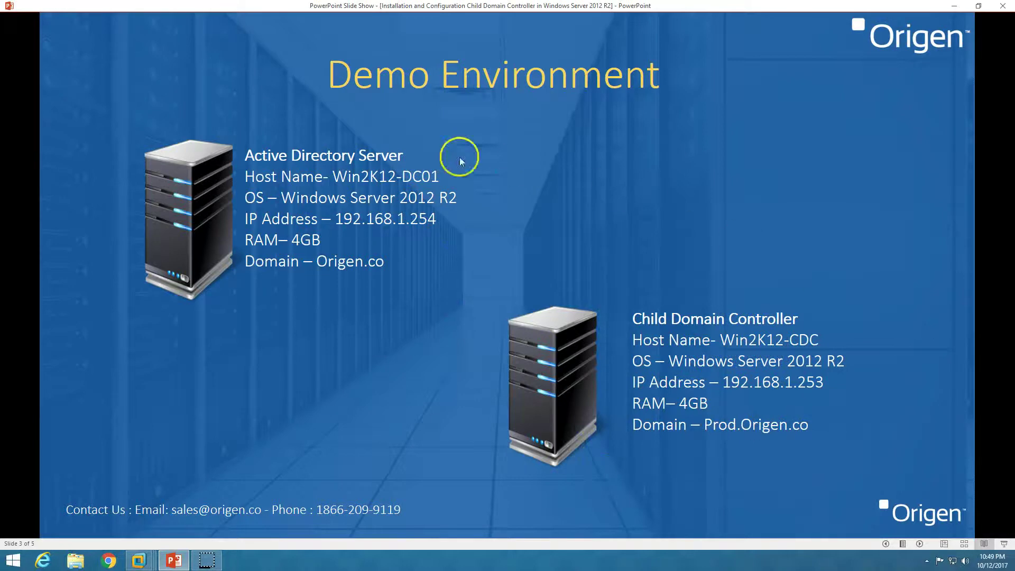
- Present the Step by Step child-domain slide, then hide the slide show to reveal Win2K12-CDC
left_click(921, 544)
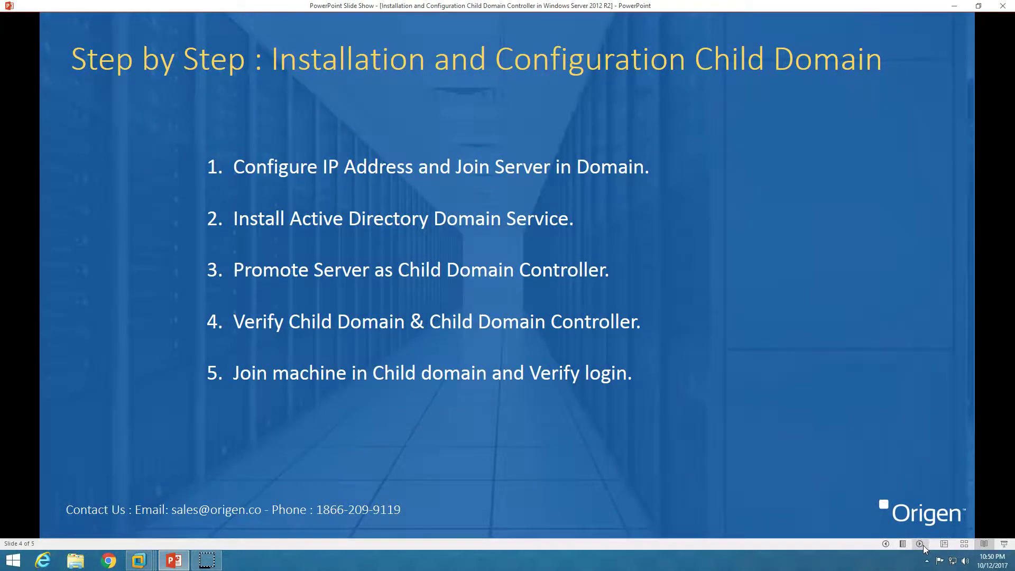
left_click(925, 549)
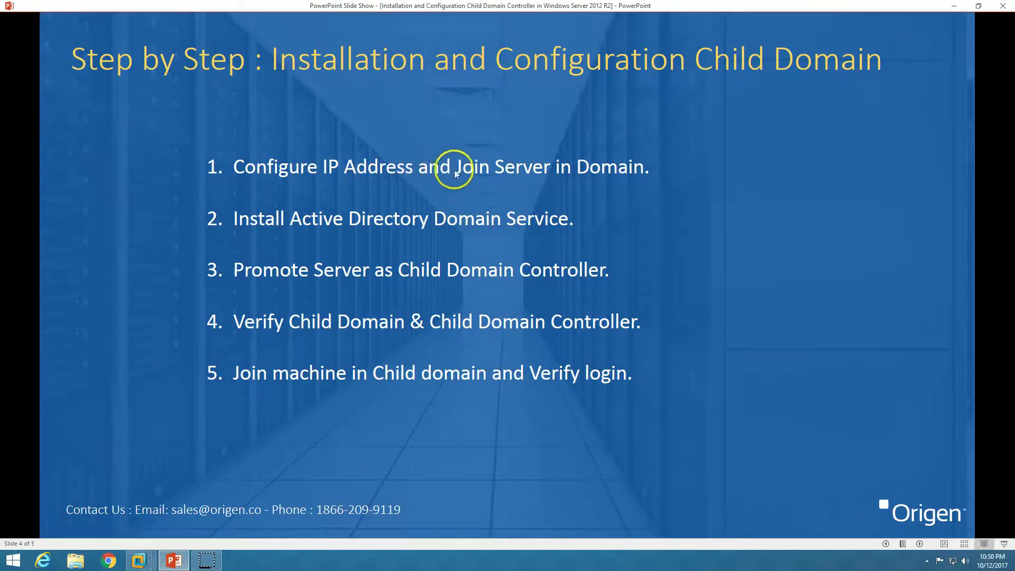
left_click(176, 556)
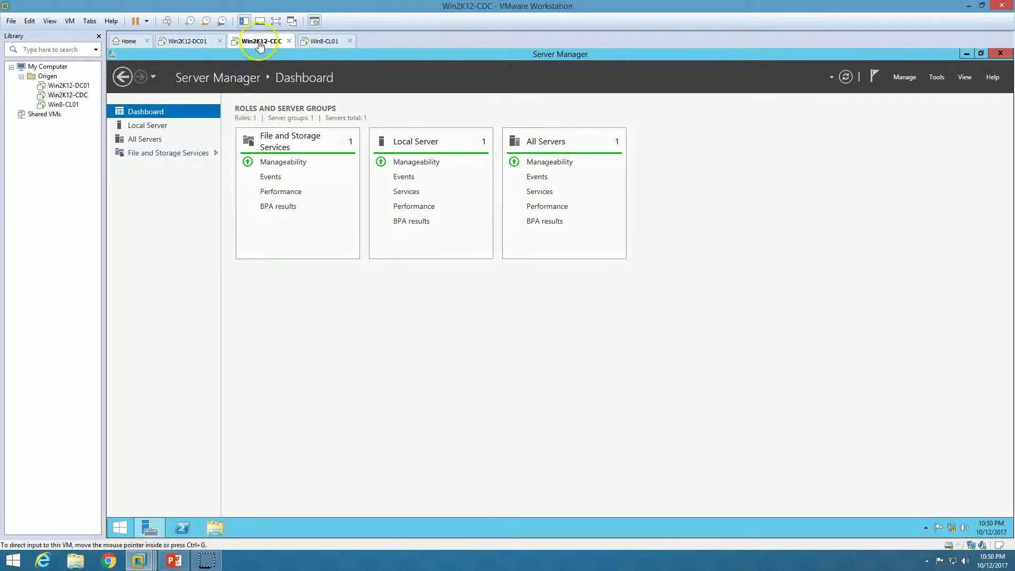
- Open Win2K12-CDC's Ethernet0 properties and turn off IPv6
left_click(159, 125)
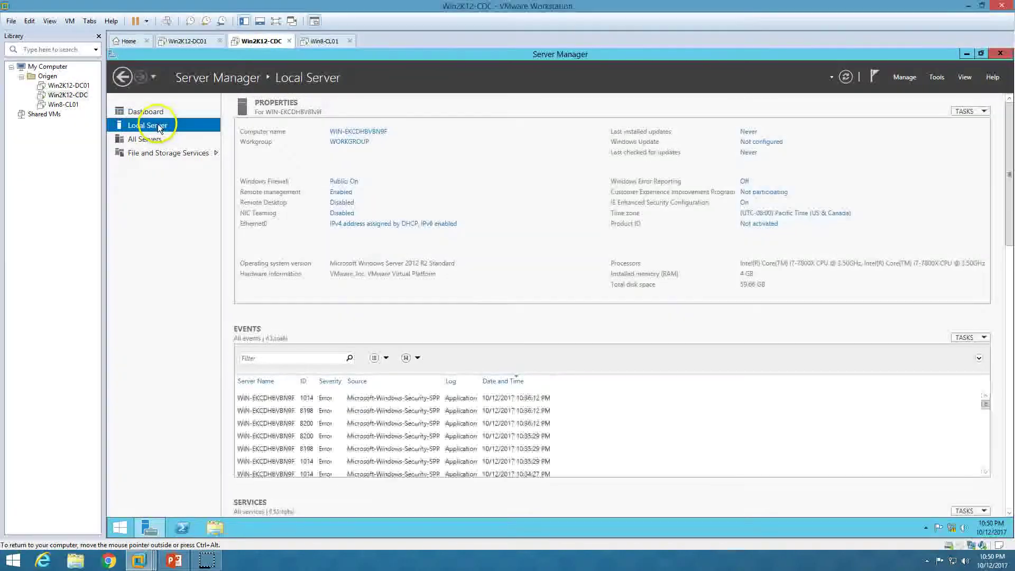
left_click(367, 224)
left_click(368, 200)
double_click(368, 200)
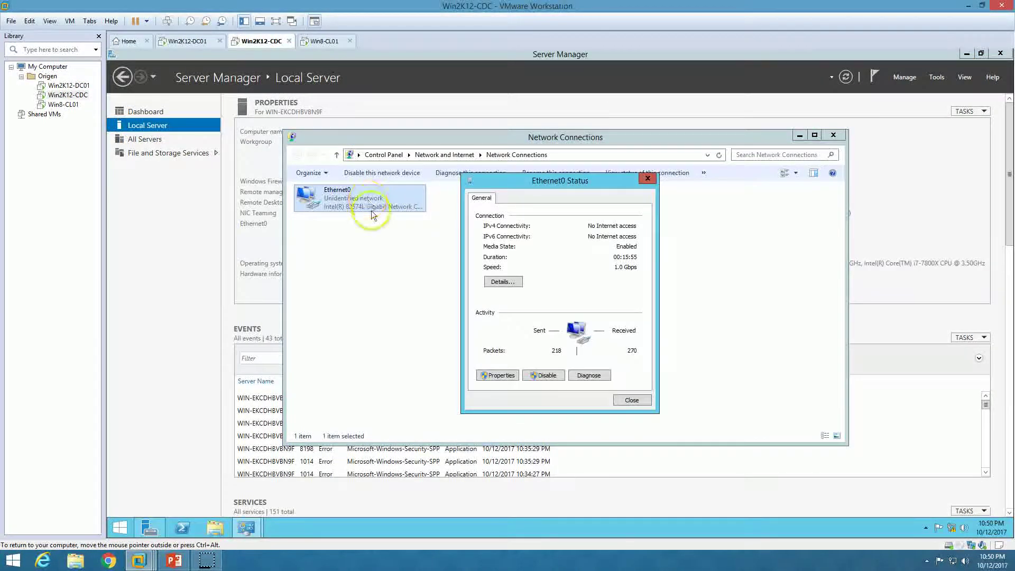
left_click(501, 377)
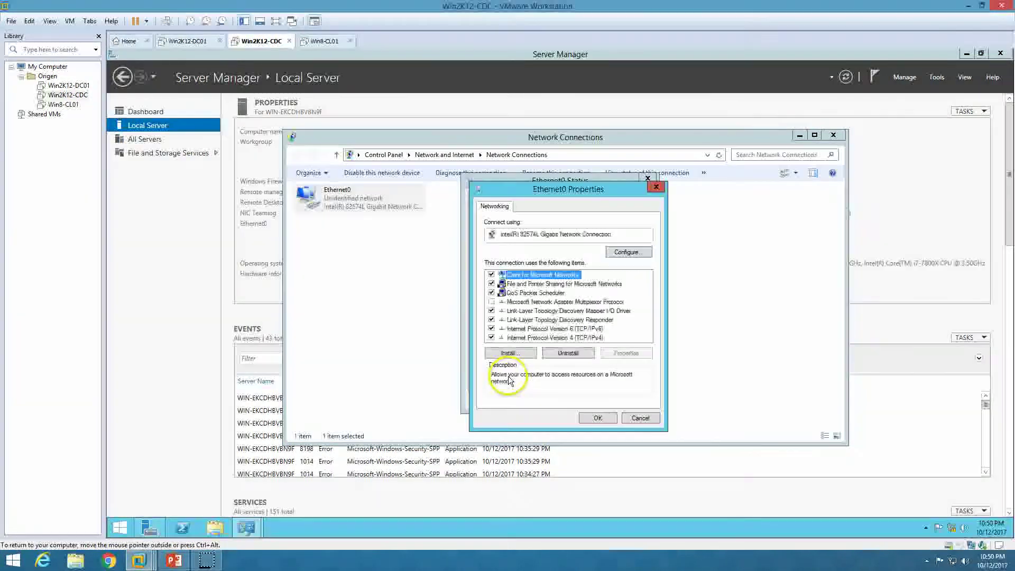
left_click(491, 328)
- Set static IPv4 192.168.1.253/255.255.255.0 with DNS 192.168.1.253 and 192.168.1.254, closing the dialogs
left_click(550, 337)
left_click(620, 351)
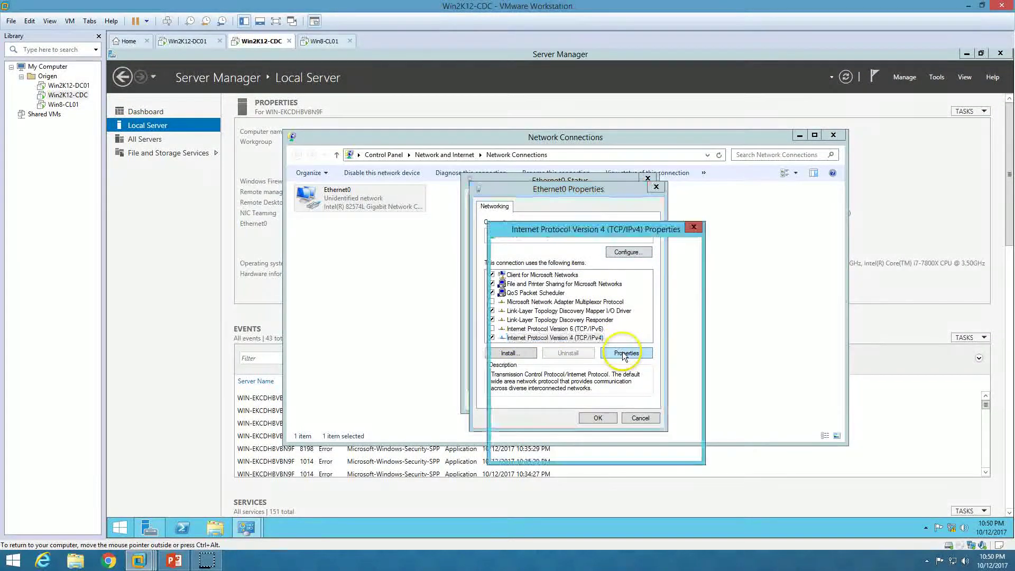
left_click(560, 306)
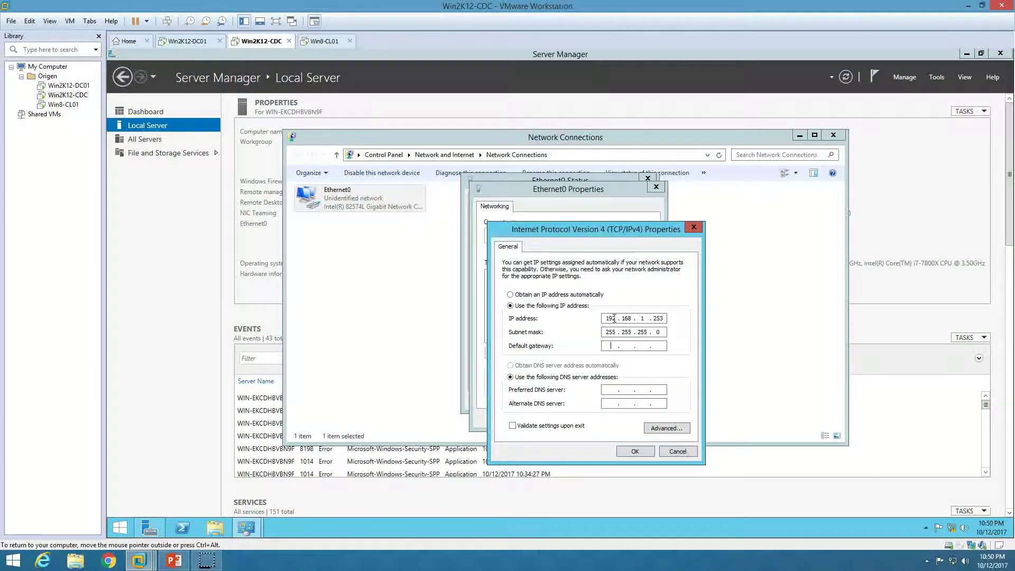
left_click(614, 318)
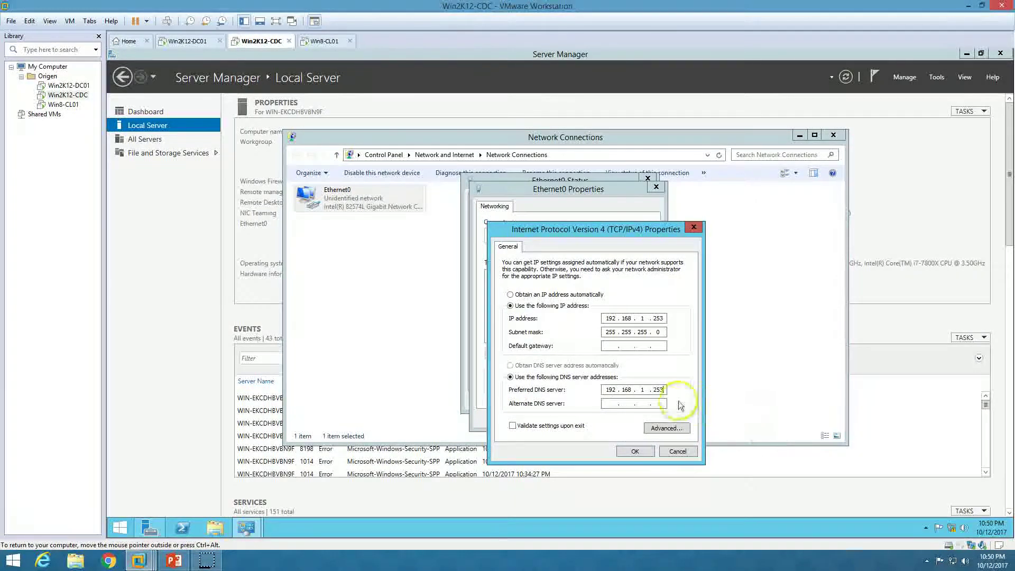
left_click(616, 403)
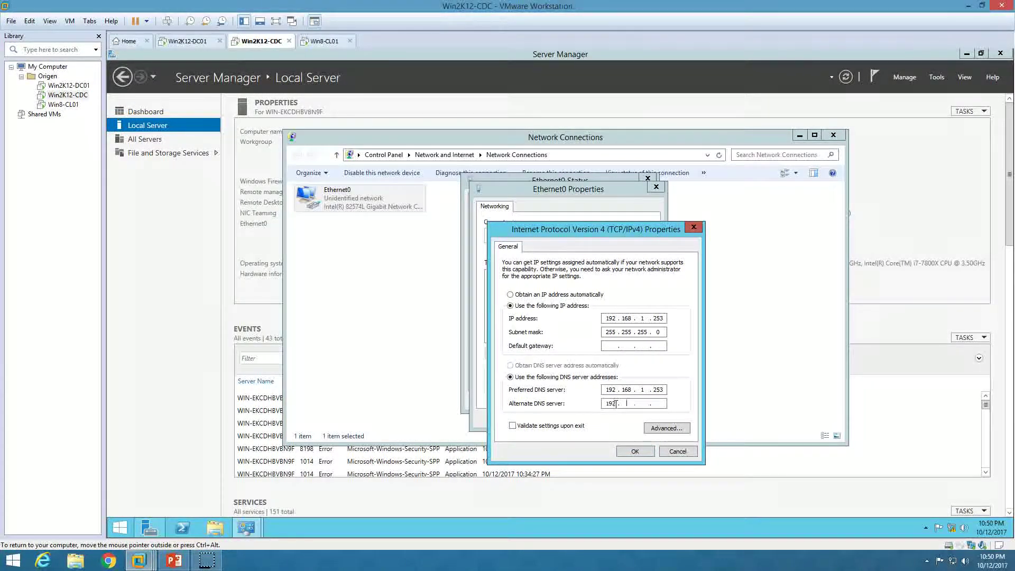
type("192 . 168 . 1 . 254")
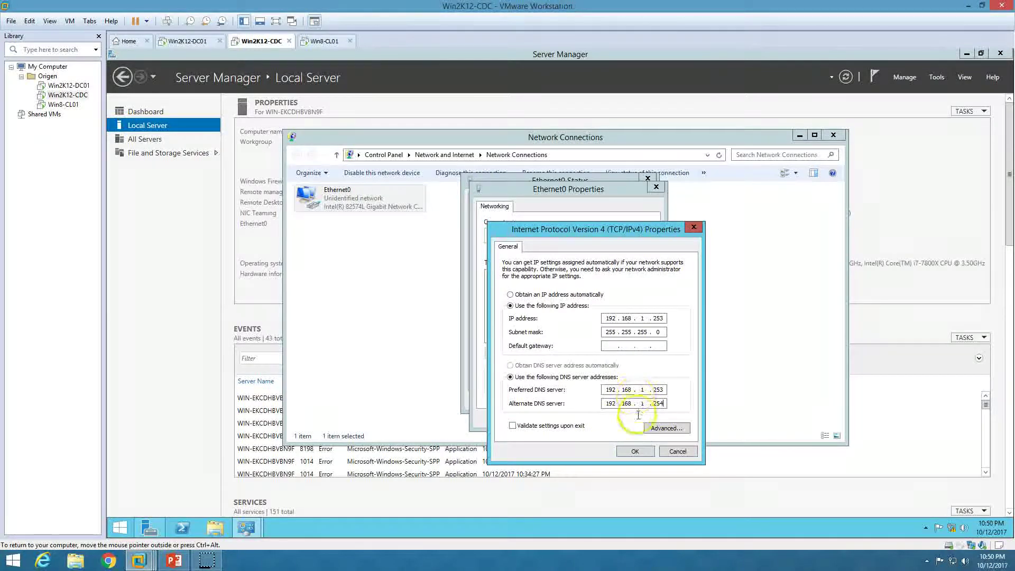
left_click(635, 452)
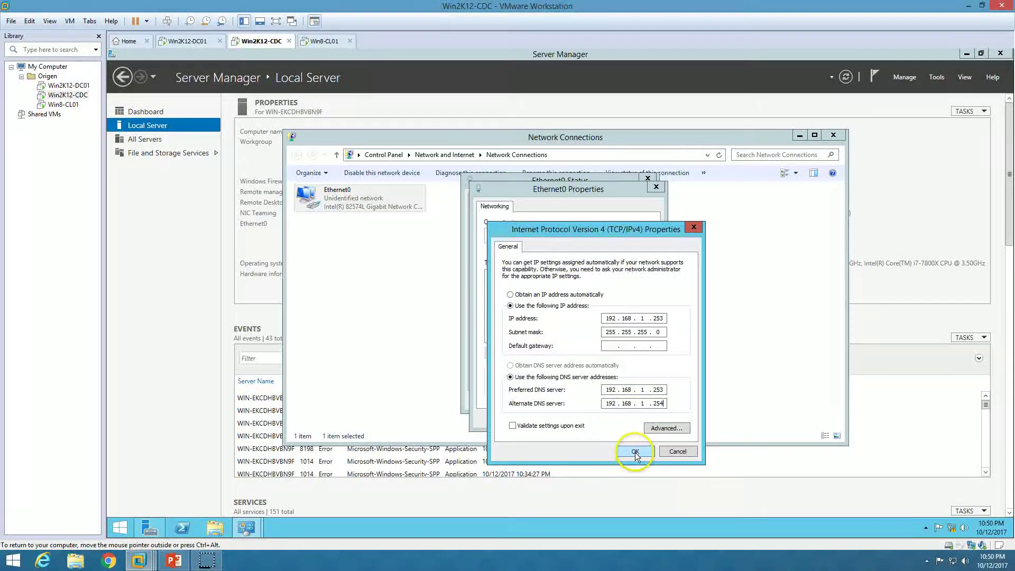
left_click(611, 420)
left_click(627, 406)
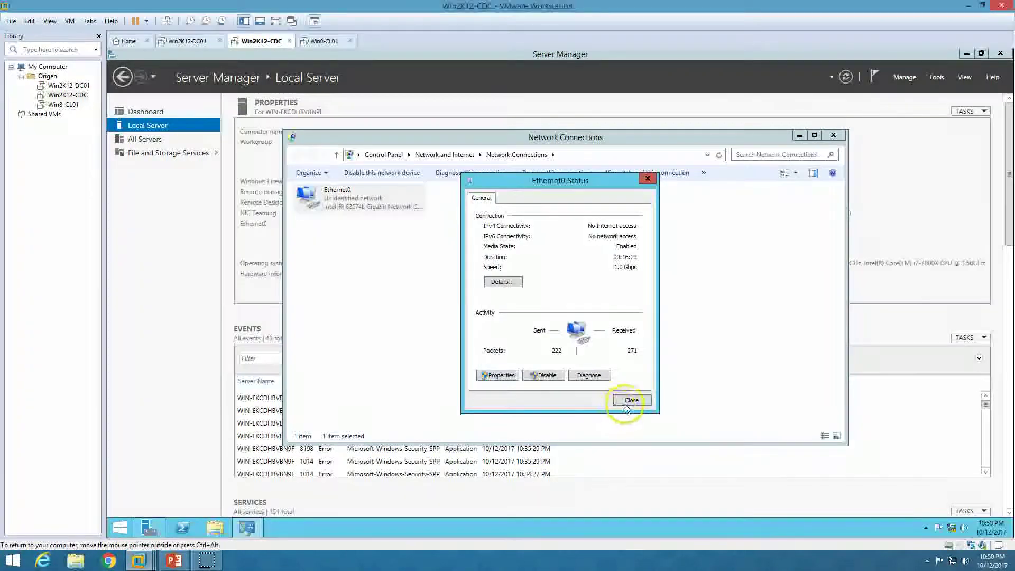
left_click(833, 136)
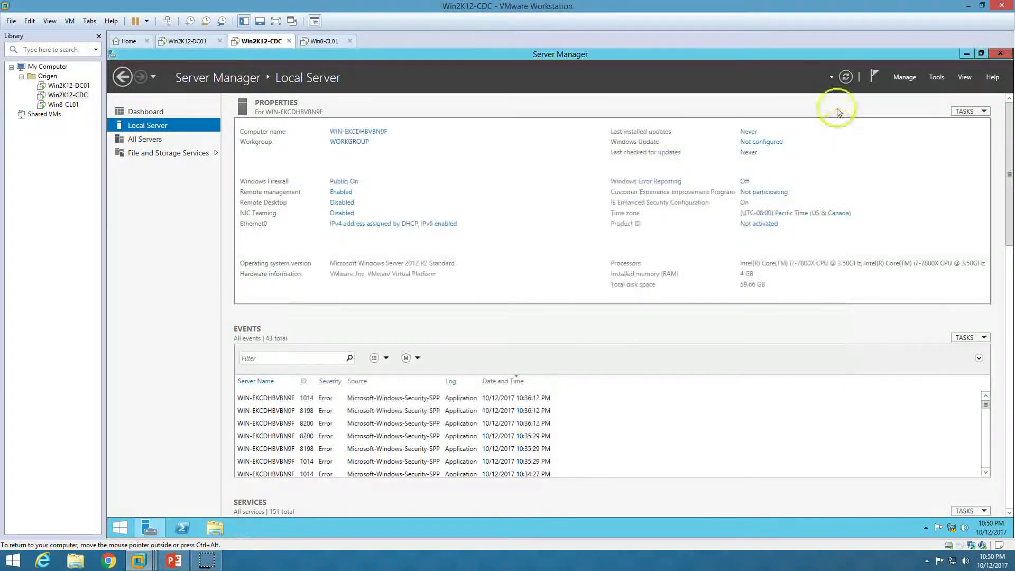
- Refresh Server Manager and disable, then re-enable, the Ethernet0 connection
left_click(846, 77)
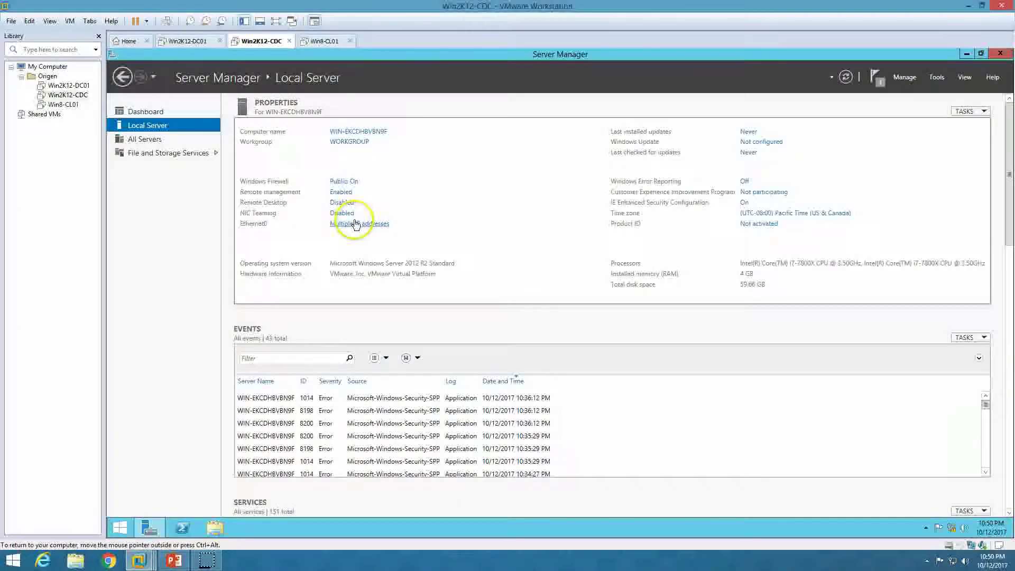
left_click(355, 224)
right_click(337, 197)
left_click(365, 204)
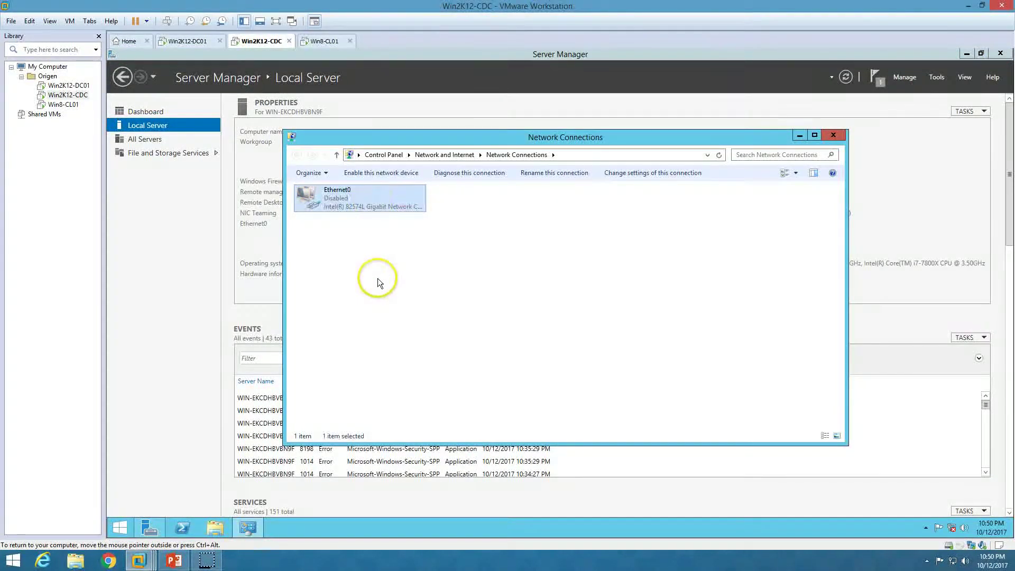
double_click(349, 213)
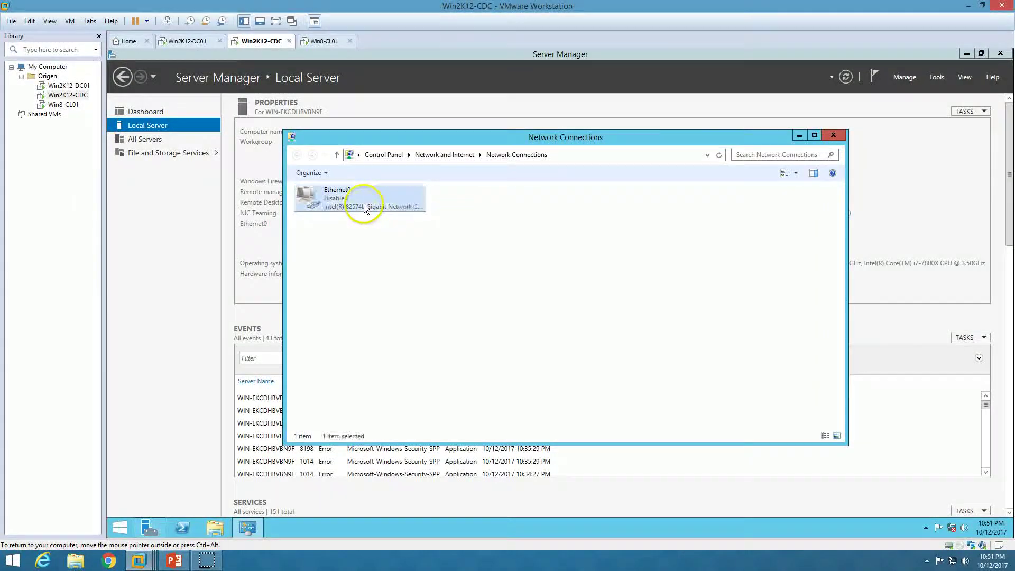
double_click(364, 206)
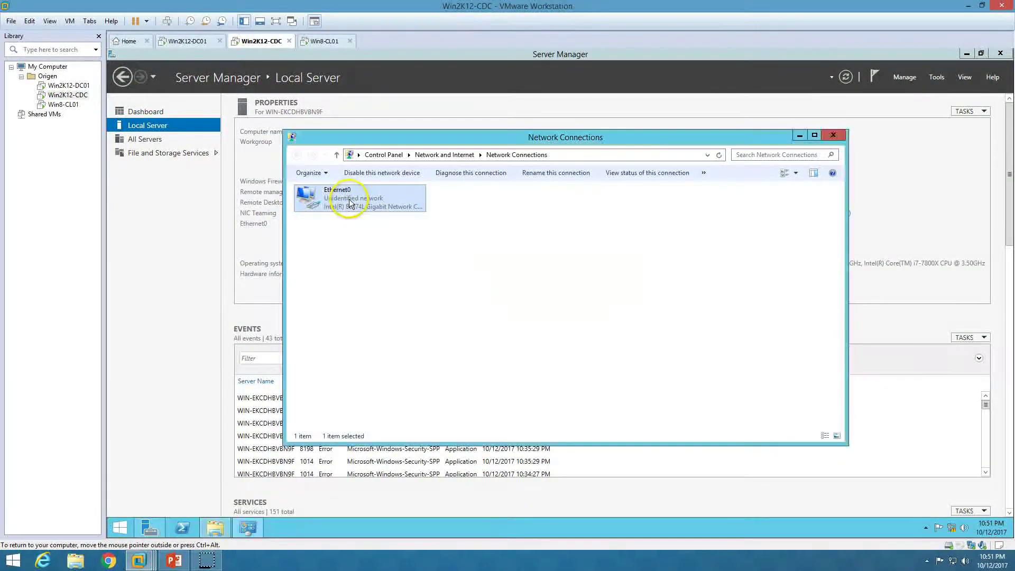
- Verify Ethernet0 details show 192.168.1.253 with DNS 192.168.1.253 and 192.168.1.254, then close the windows
double_click(349, 201)
left_click(500, 284)
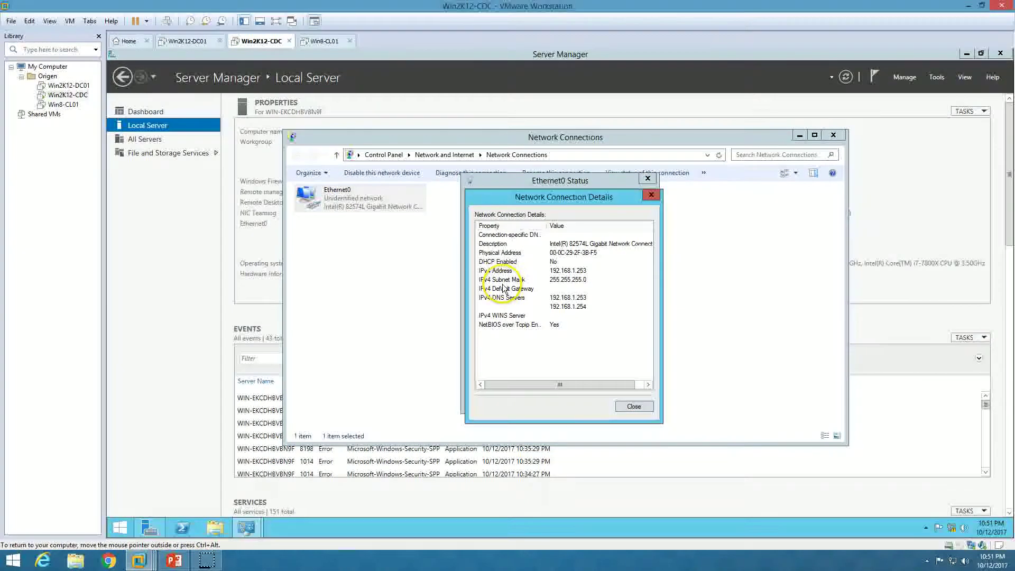
left_click(634, 406)
left_click(636, 401)
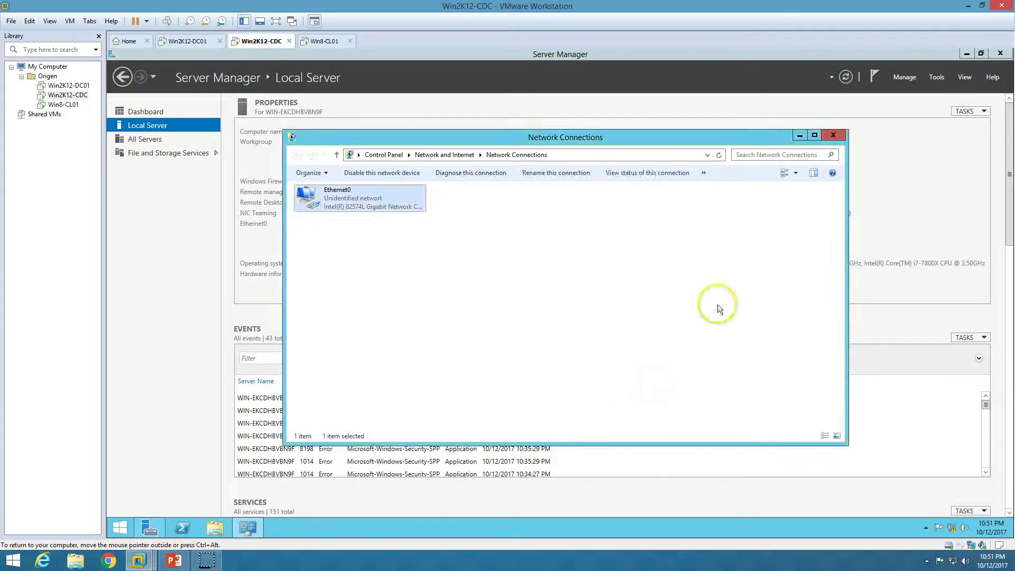
left_click(834, 136)
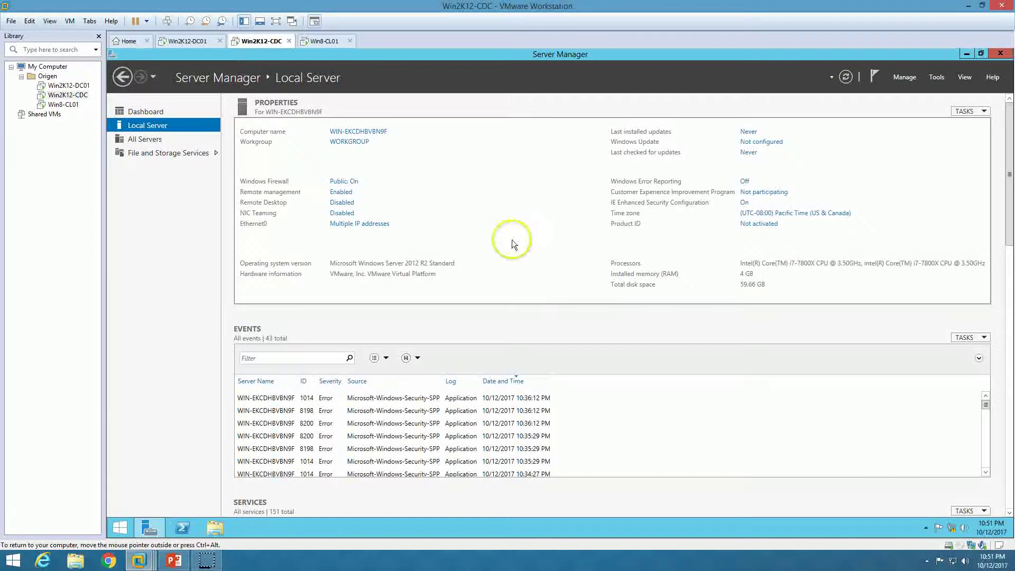
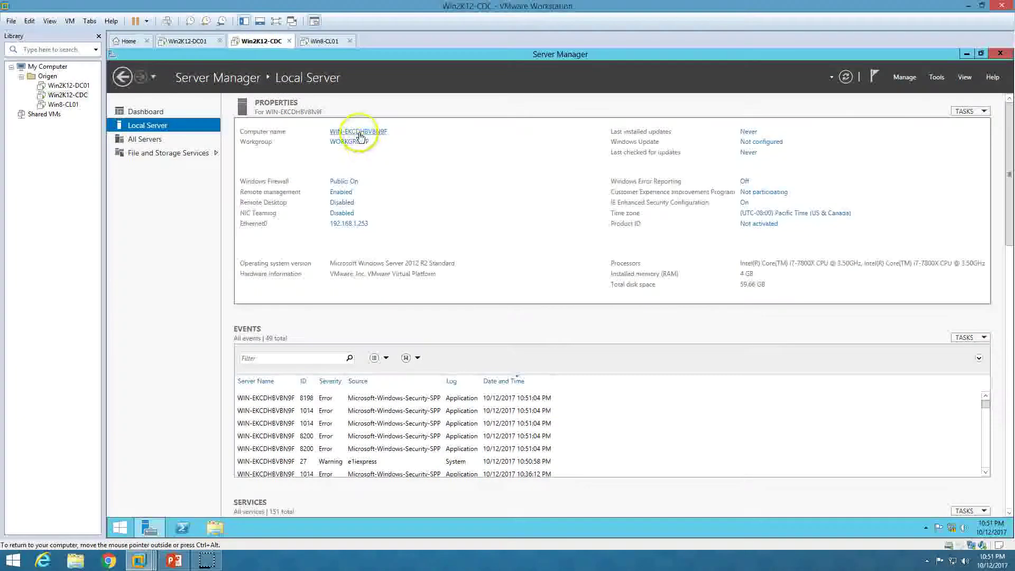
- Rename the computer to Win2K12-CDC and make it a member of the origen.co domain
left_click(369, 131)
left_click(319, 204)
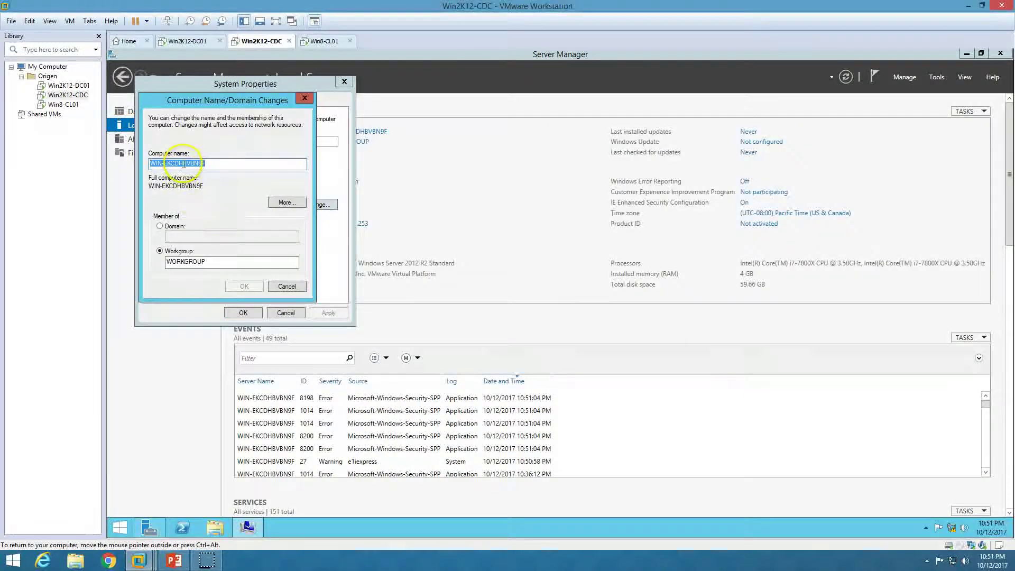
type("Win")
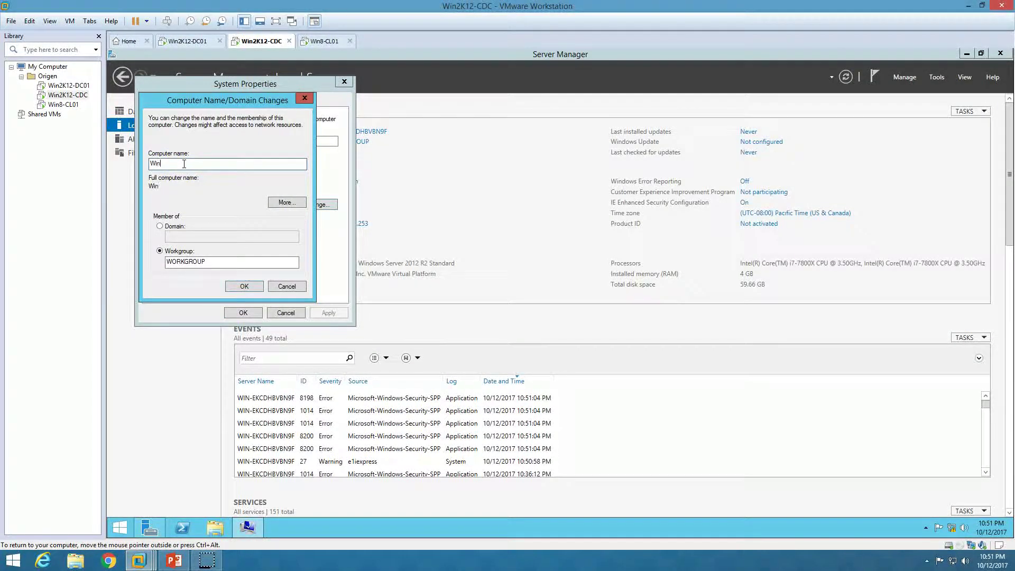
type("2K")
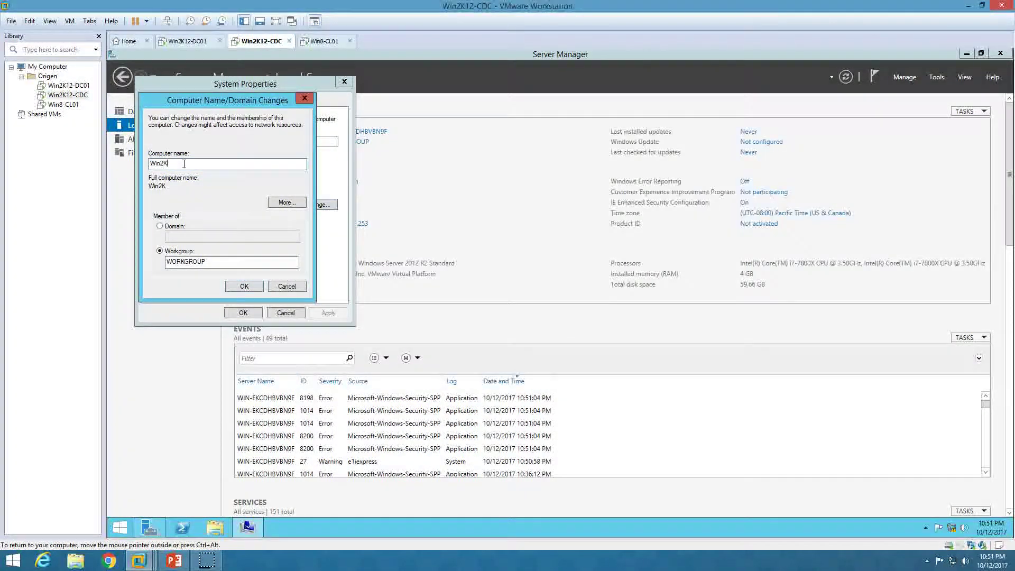
type("12-CDC")
left_click(168, 224)
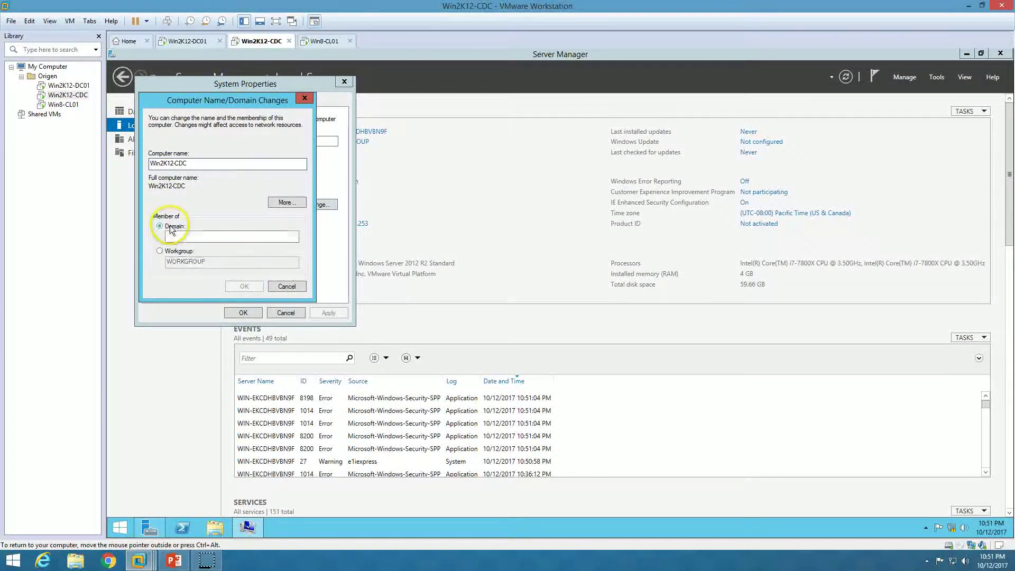
left_click(186, 239)
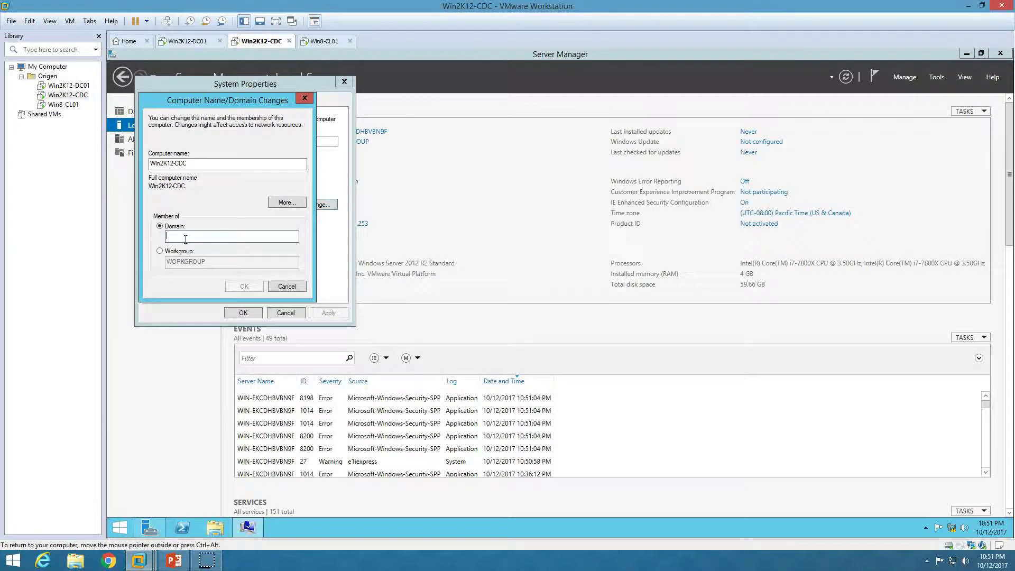
type("origen.col")
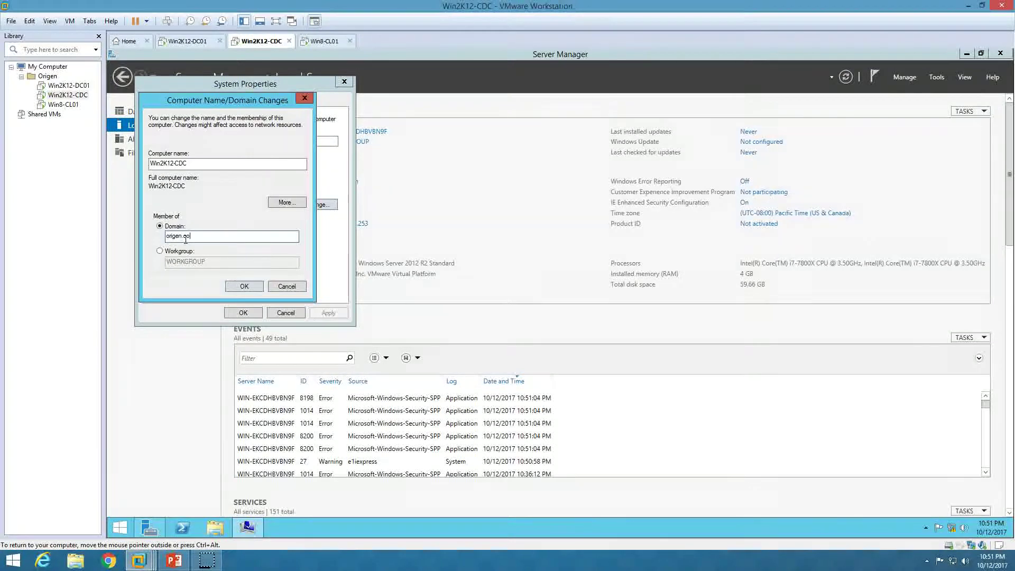
key("Return")
left_click(235, 189)
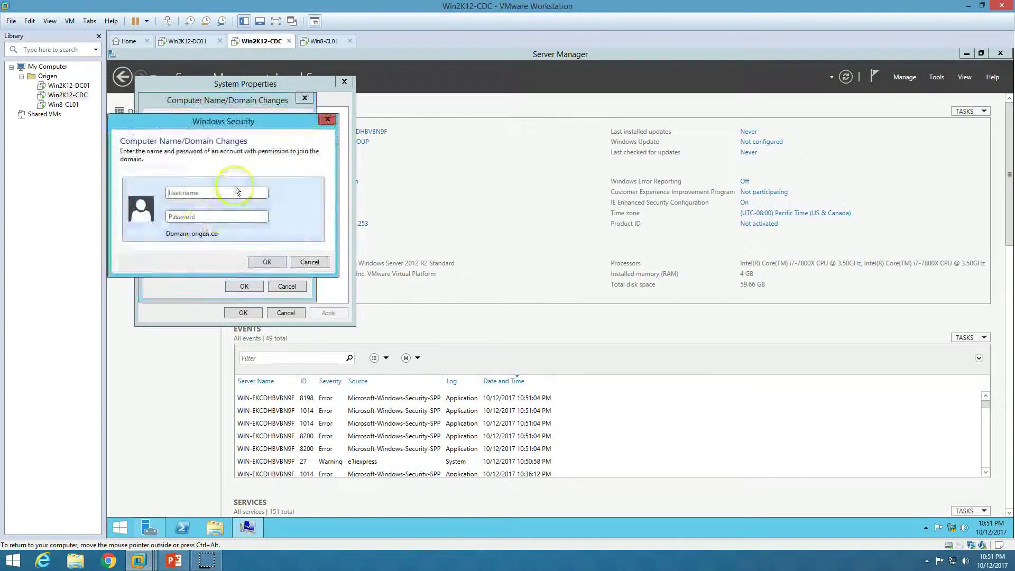
- Authenticate as the domain Administrator, accept the welcome and restart prompts, and restart the server
type("Administrator")
key("Tab")
key("Return")
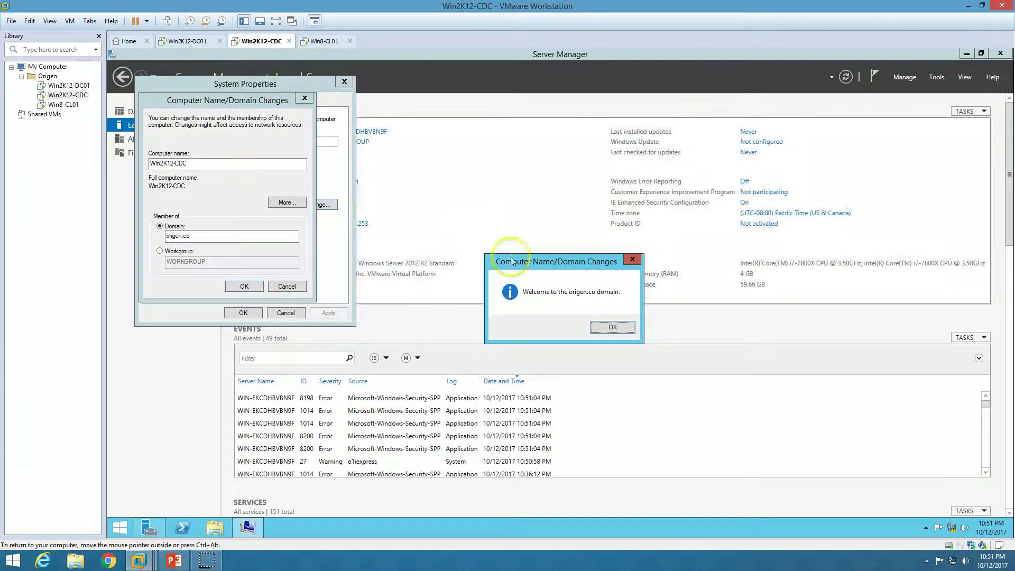
left_click(612, 328)
left_click(255, 286)
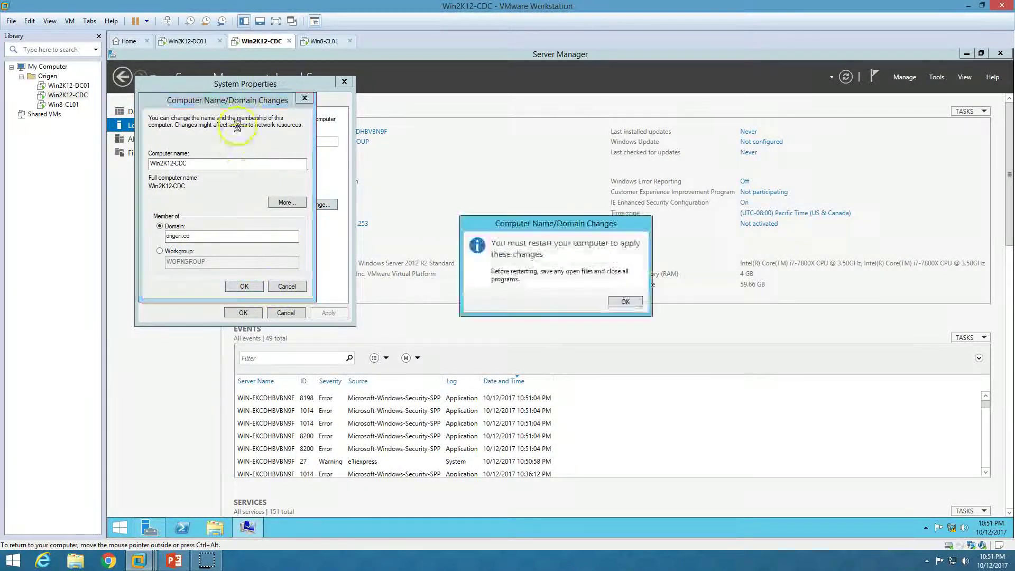
left_click(625, 301)
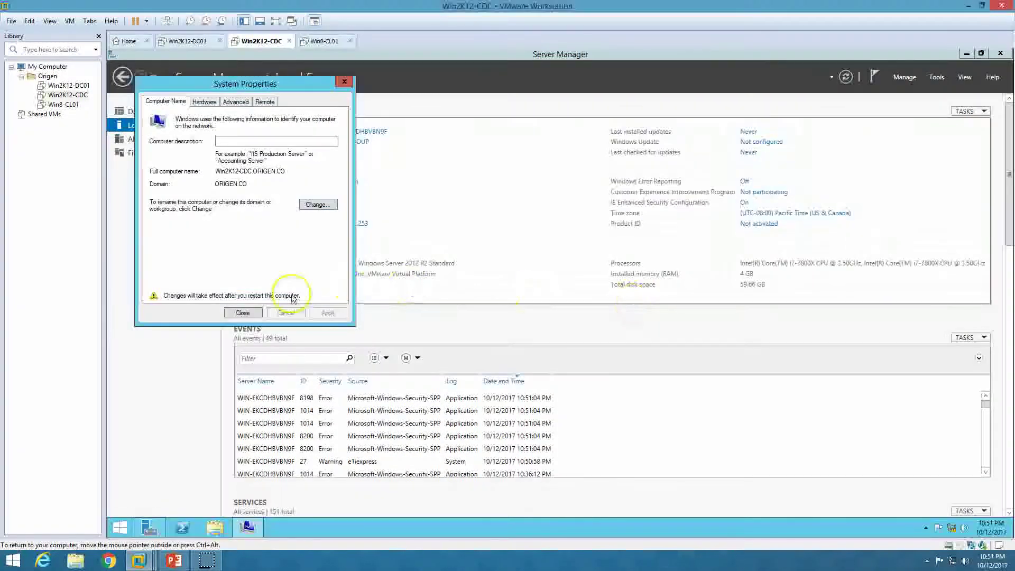
left_click(256, 314)
left_click(558, 299)
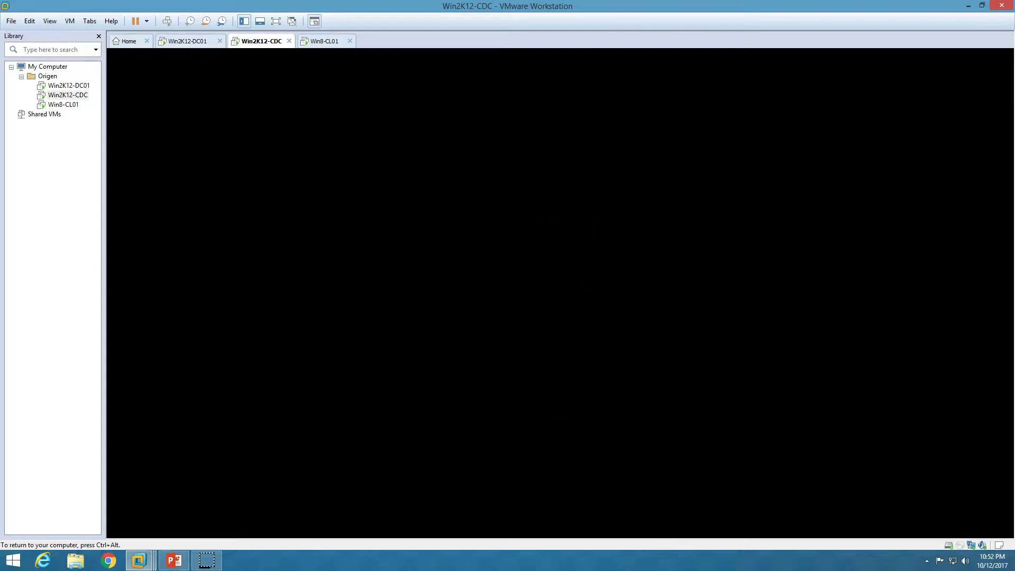
- Glance at the PowerPoint slide, then return to the VM and wake its lock screen
left_click(173, 560)
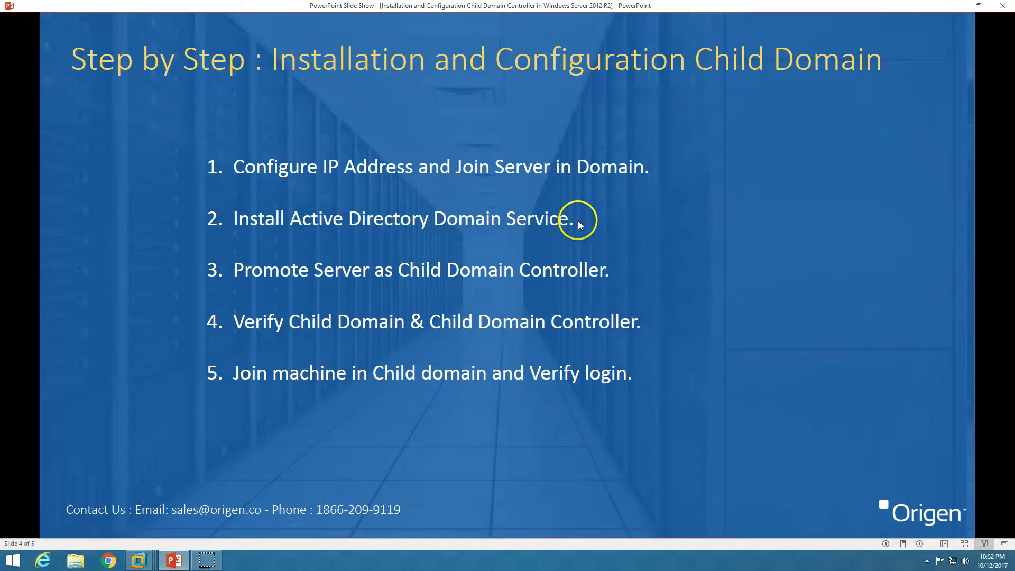
left_click(180, 559)
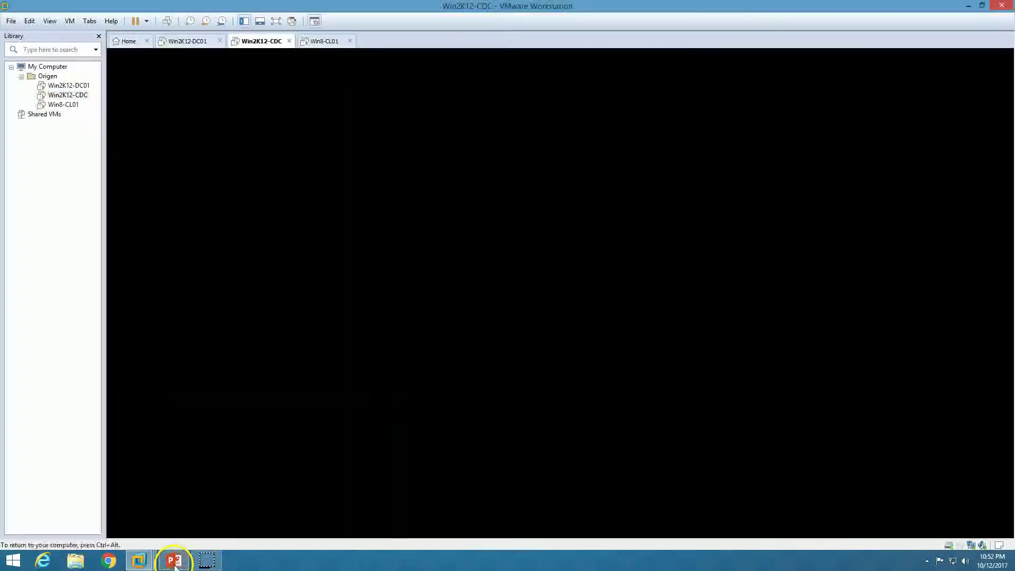
left_click(431, 290)
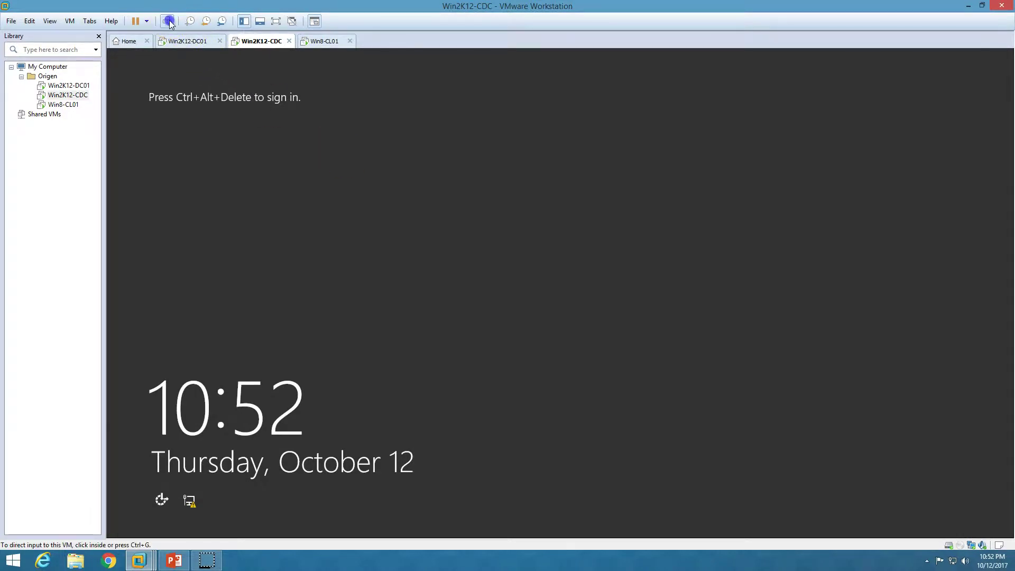
- Sign in to the VM as Other user ORIGEN\Administrator with the account password
left_click(168, 22)
left_click(398, 197)
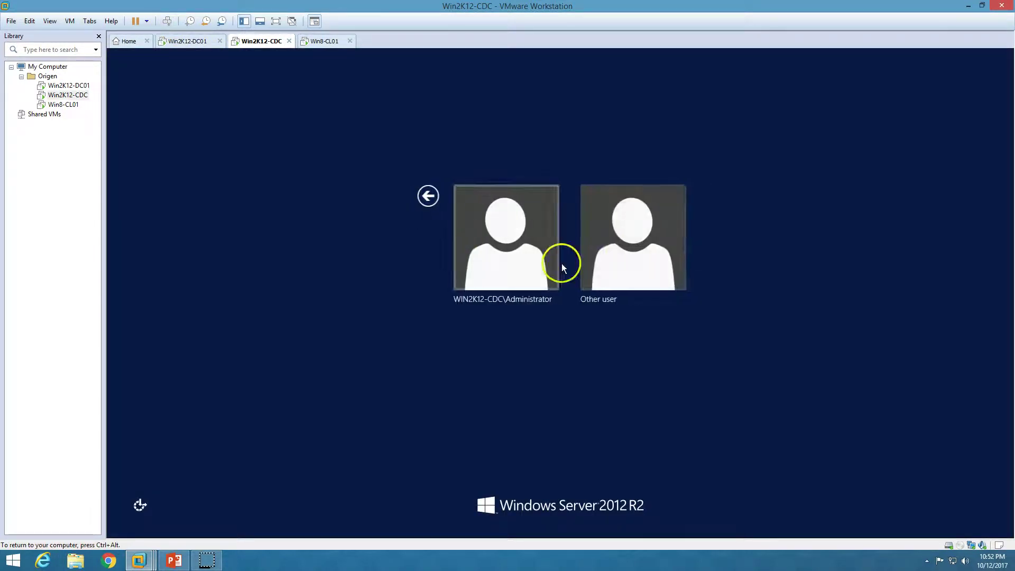
left_click(624, 257)
type("ORIGEN\\")
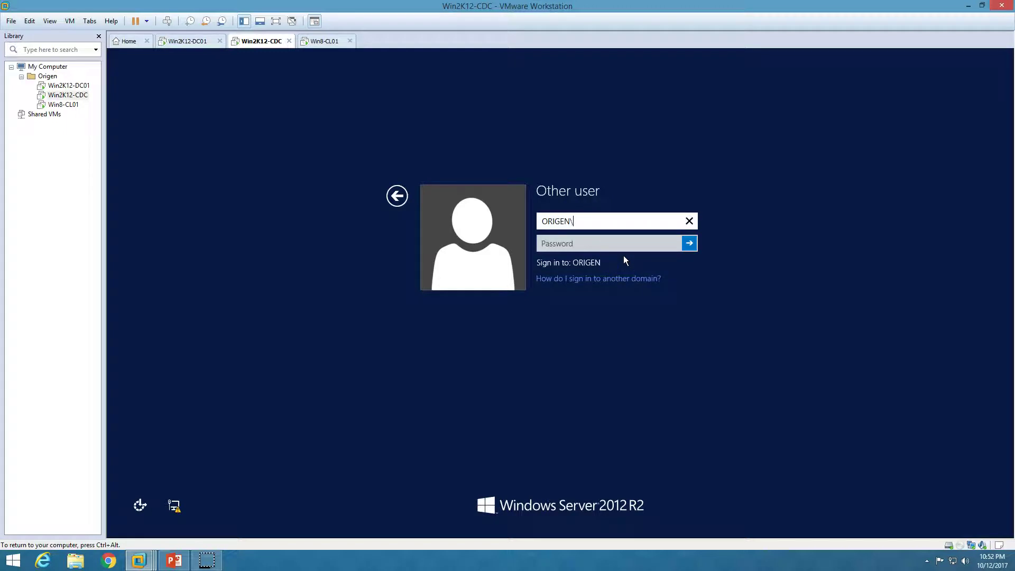
type("Administrator")
key("Tab")
type("*****")
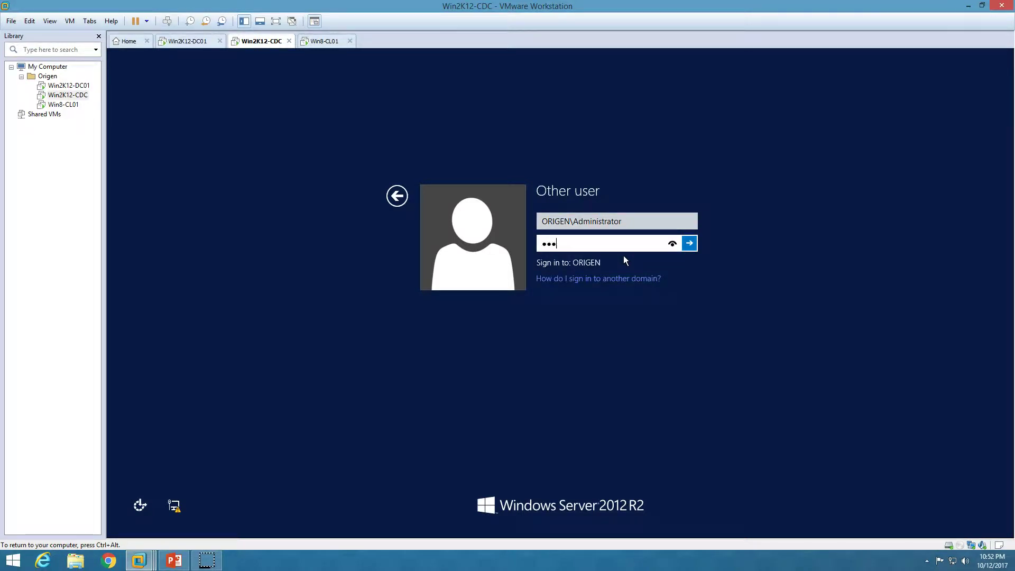
type("**")
key("Return")
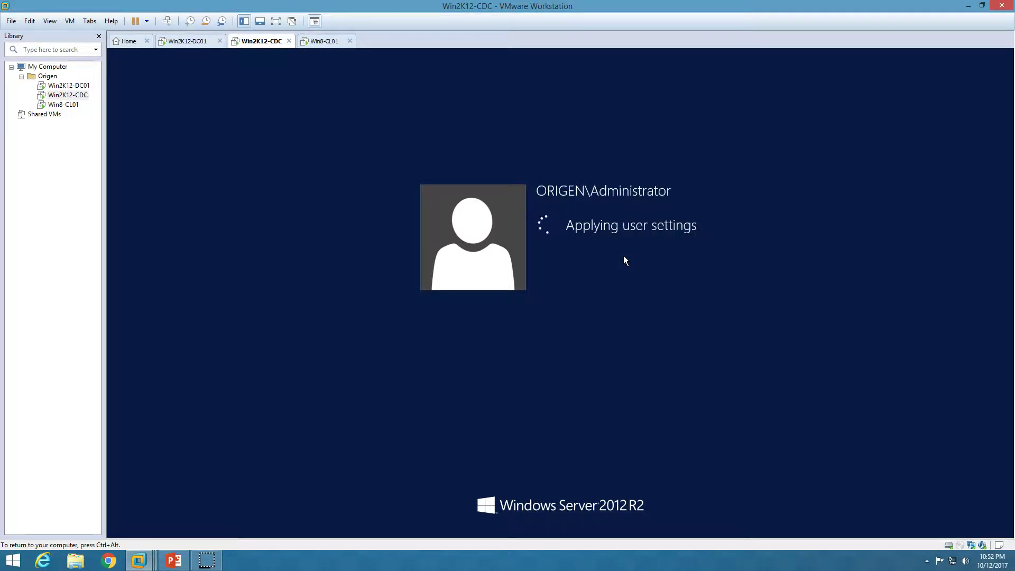
key("ctrl+alt")
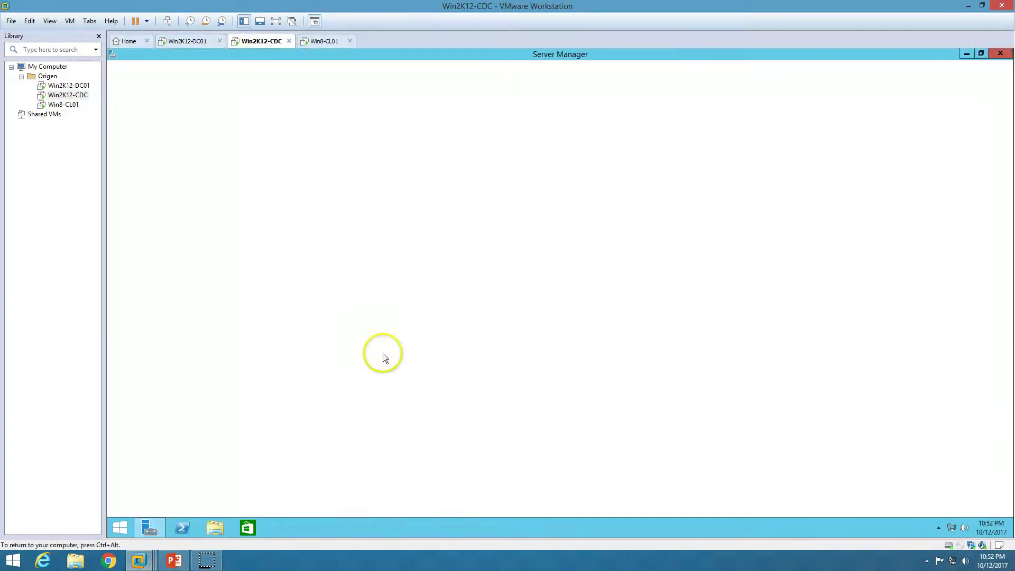
- Unpin Store from the taskbar, postpone the VMware Tools log-off, and return to the Server Manager dashboard
right_click(248, 528)
left_click(267, 501)
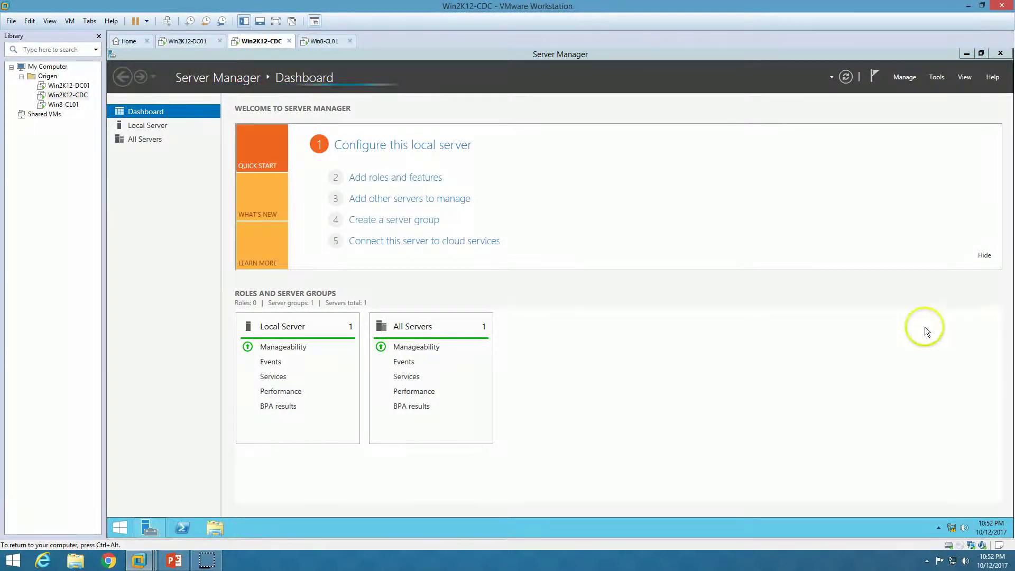
left_click(984, 255)
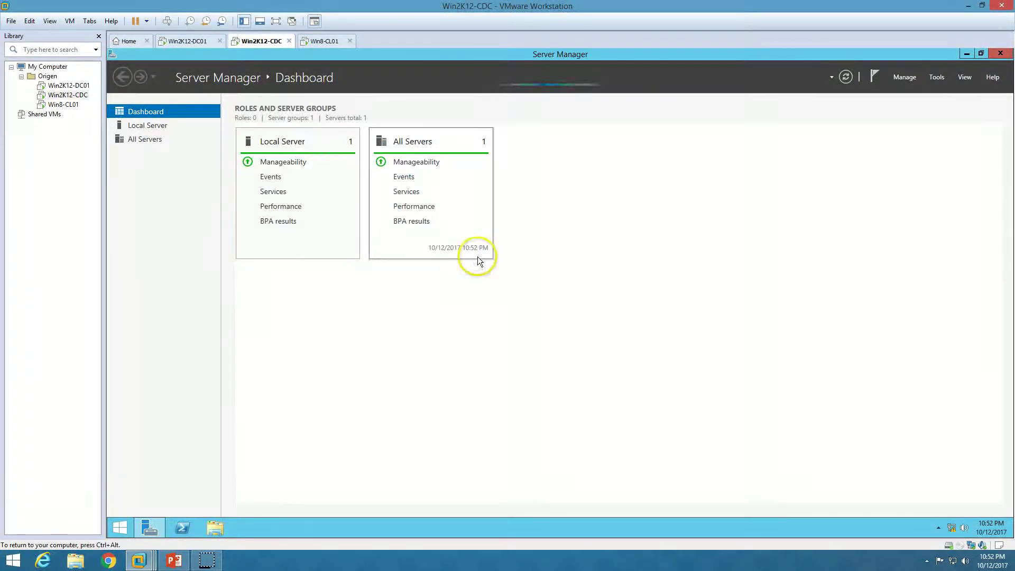
left_click(173, 127)
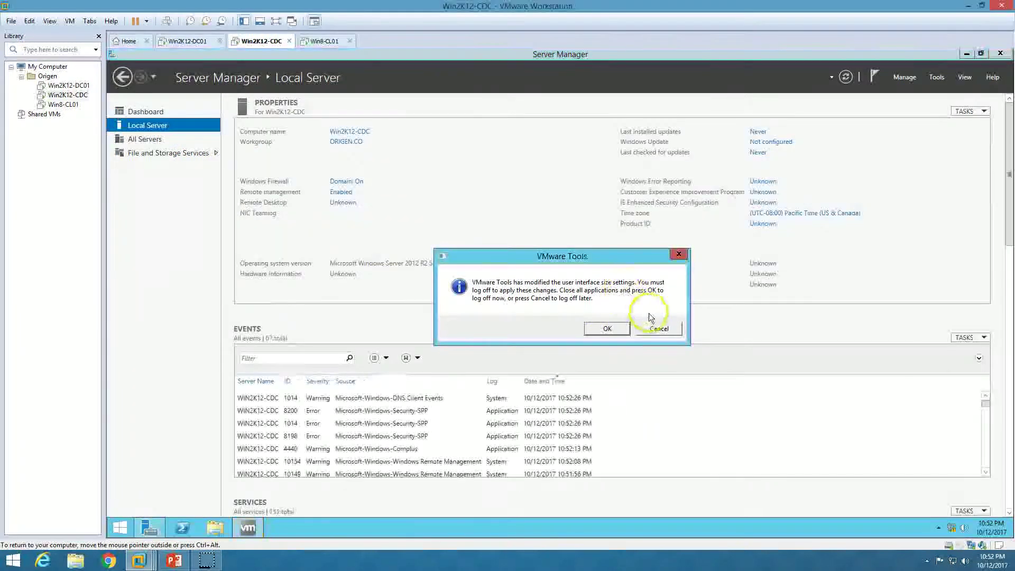
left_click(658, 327)
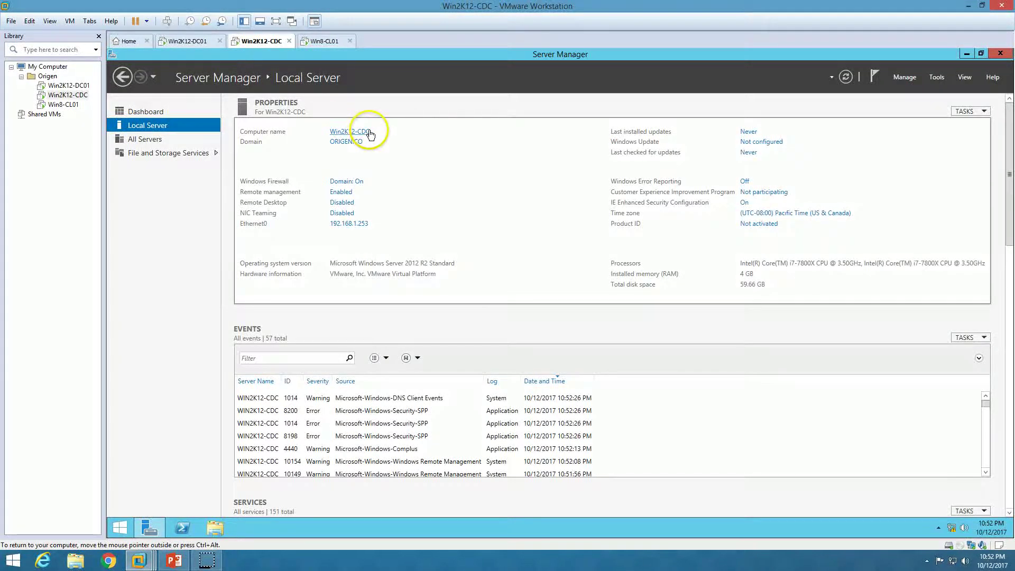
left_click(158, 113)
- Start Add Roles and Features with role-based installation on this server
left_click(904, 77)
left_click(915, 90)
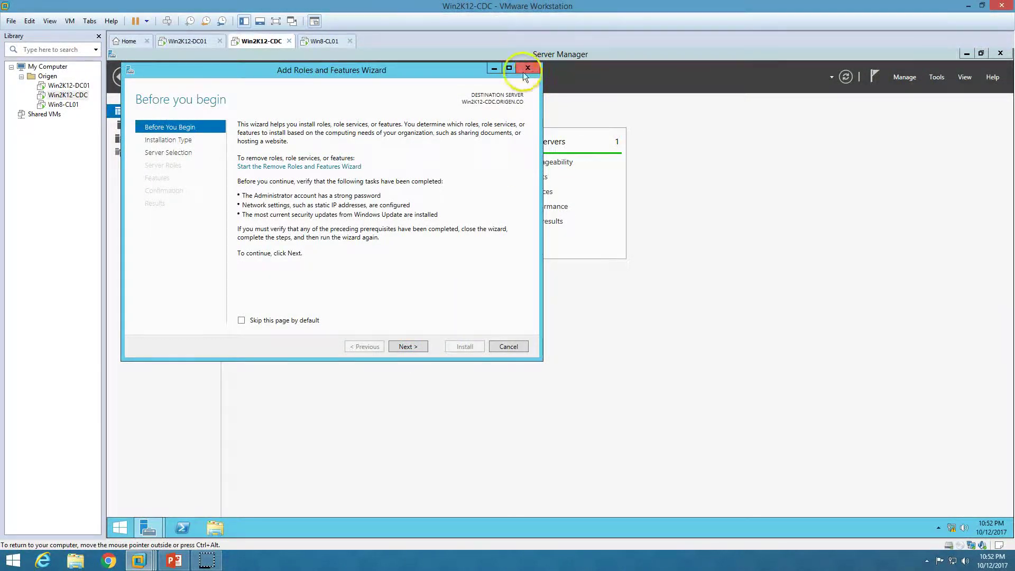
left_click_drag(420, 68, 654, 100)
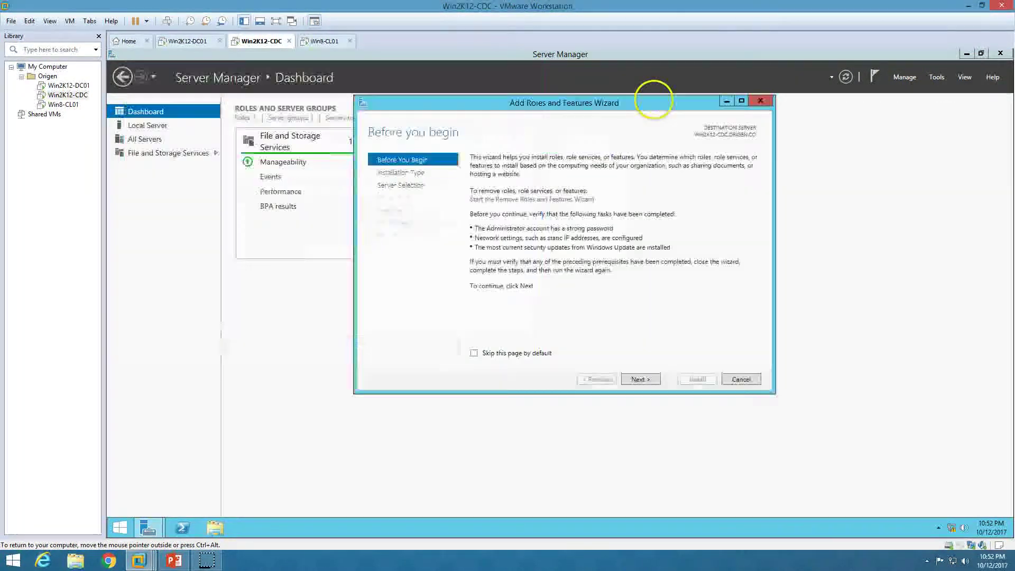
left_click(645, 377)
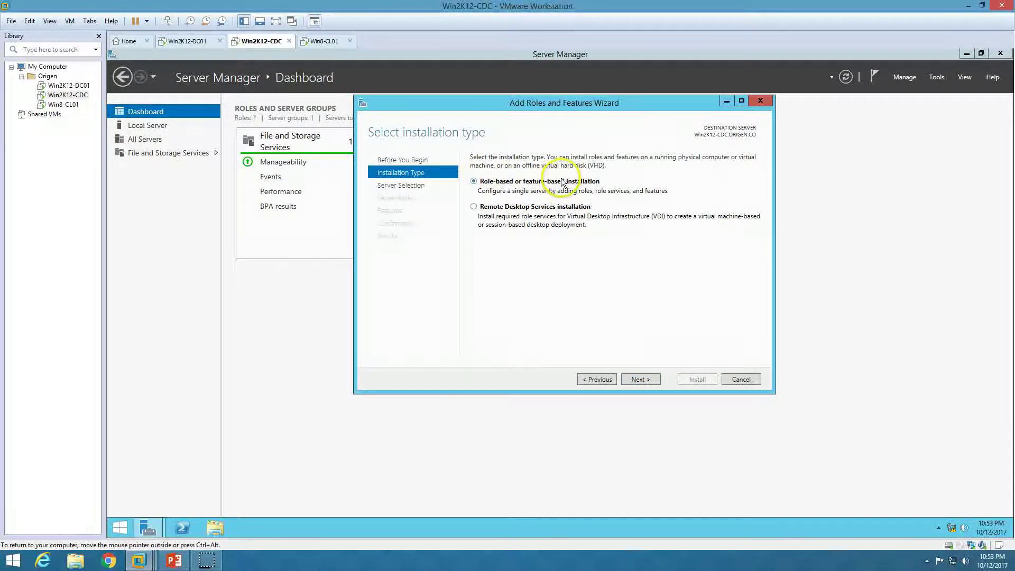
left_click(634, 379)
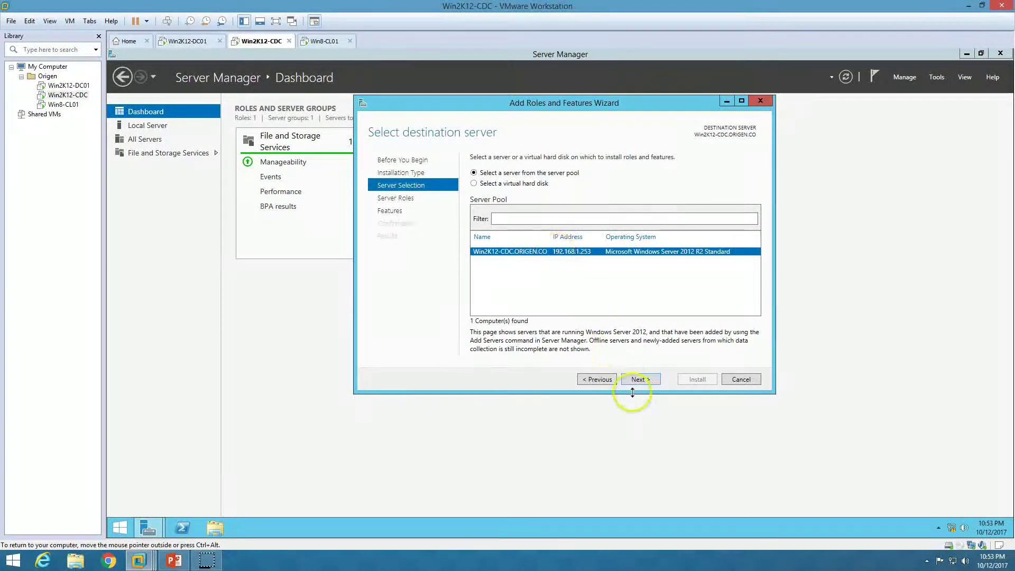
left_click(647, 379)
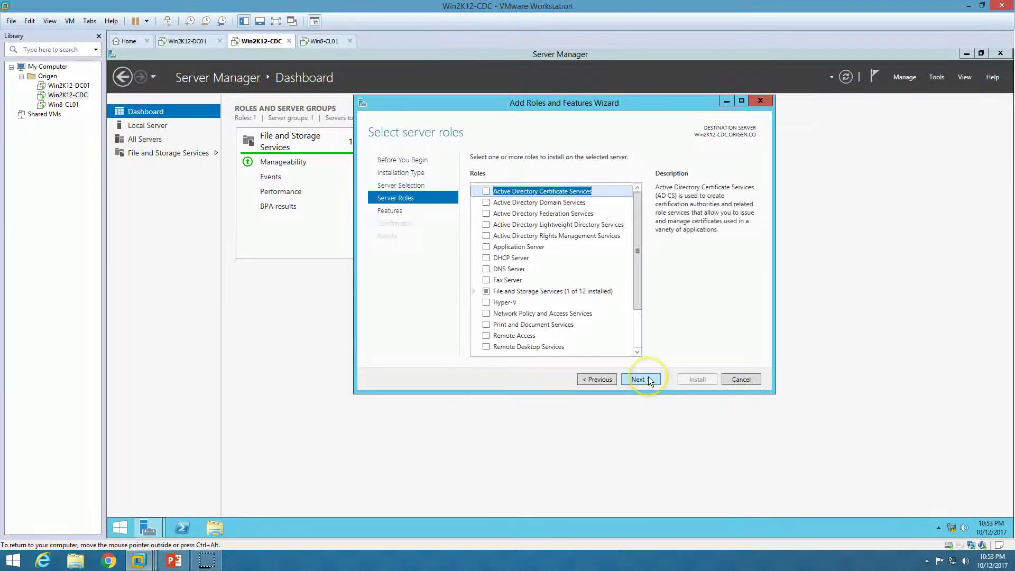
- Select Active Directory Domain Services with its required features and advance to the AD DS page
left_click(485, 203)
left_click(595, 336)
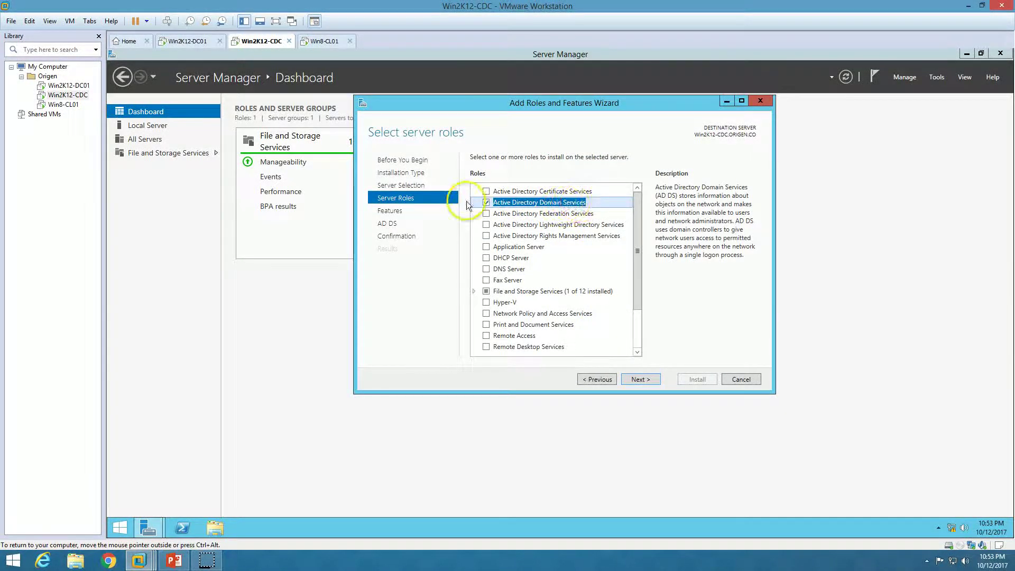
left_click(640, 380)
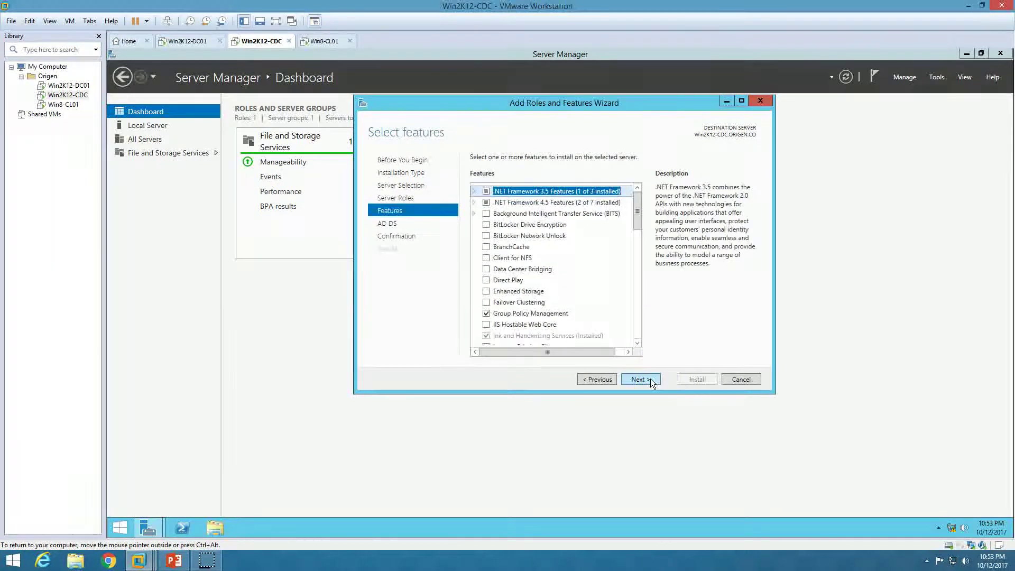
left_click_drag(638, 200, 639, 344)
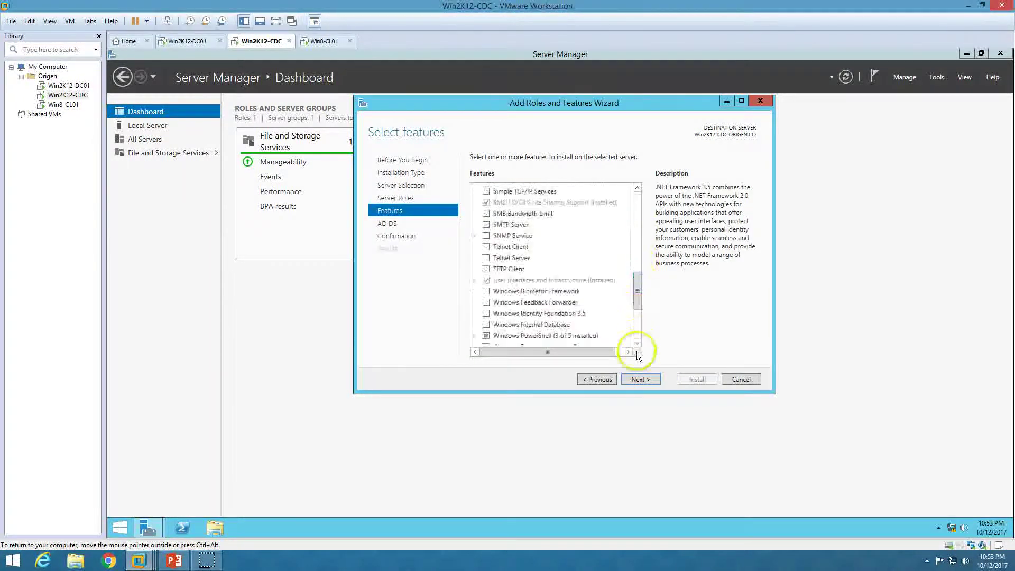
left_click(645, 381)
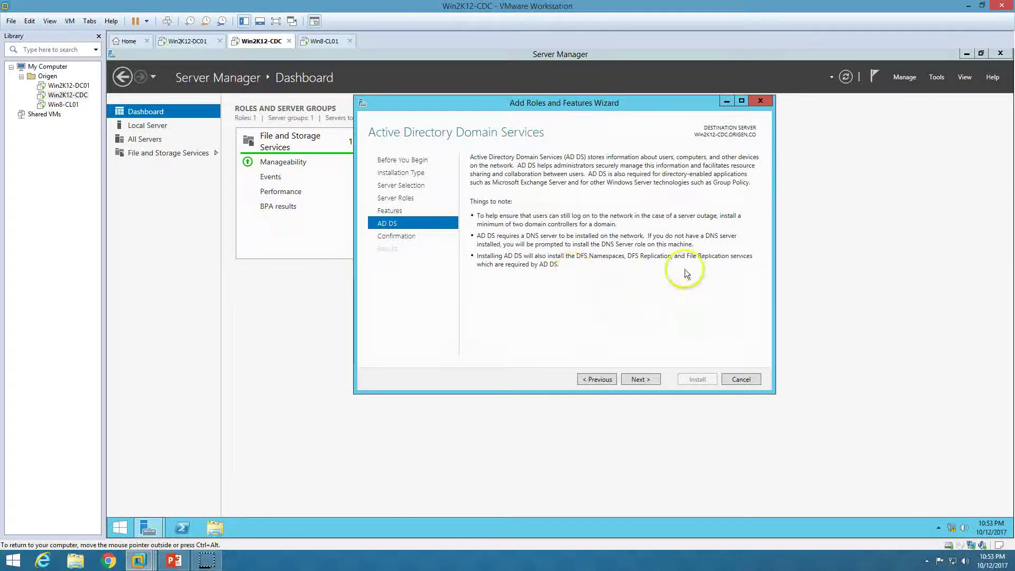
- Confirm the selections and start installing AD DS with its management tools
left_click(644, 380)
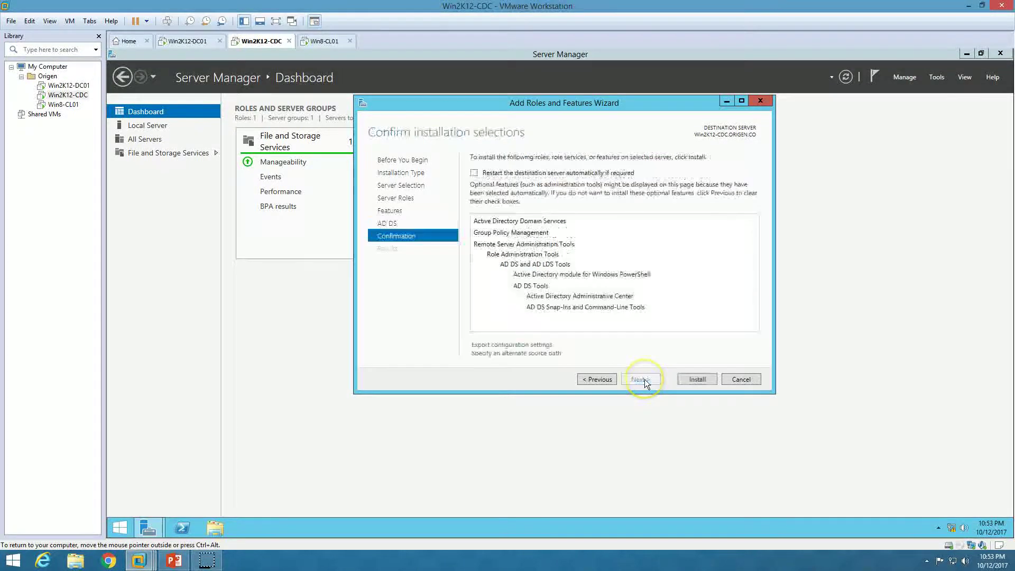
left_click(697, 379)
left_click_drag(551, 103, 536, 117)
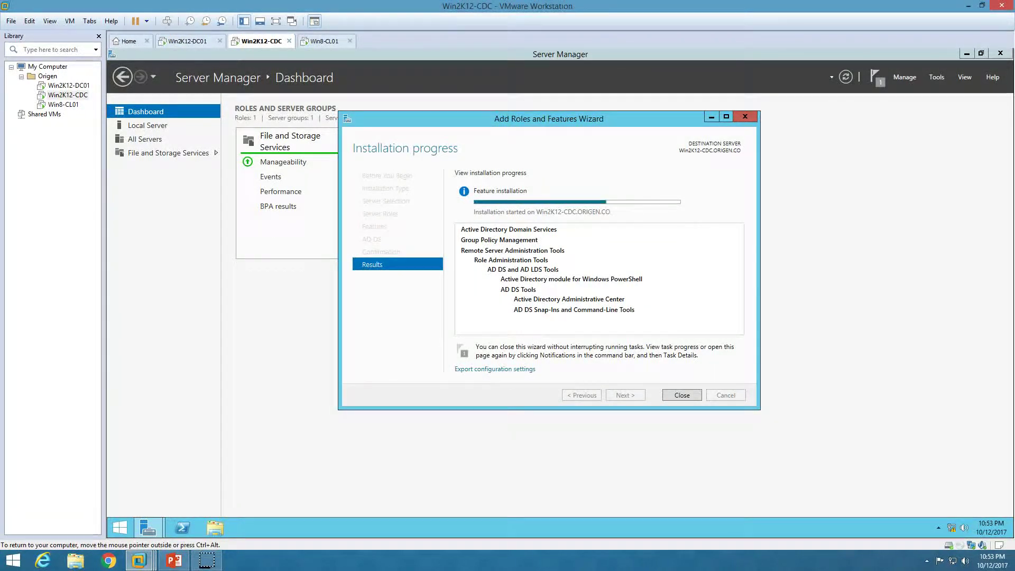
- View the step-by-step outline slide in PowerPoint, then return to the VM
left_click(176, 560)
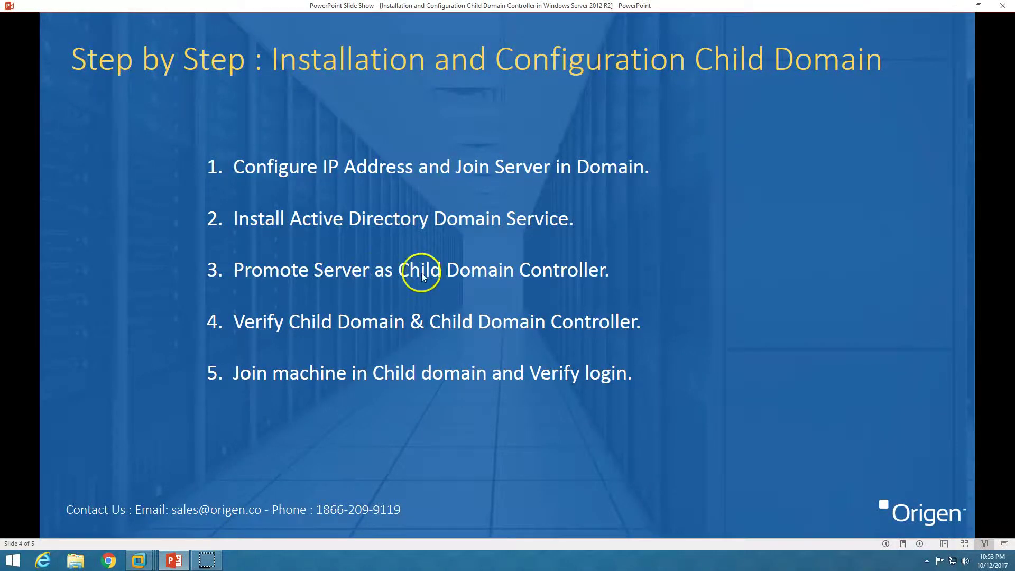
left_click(186, 562)
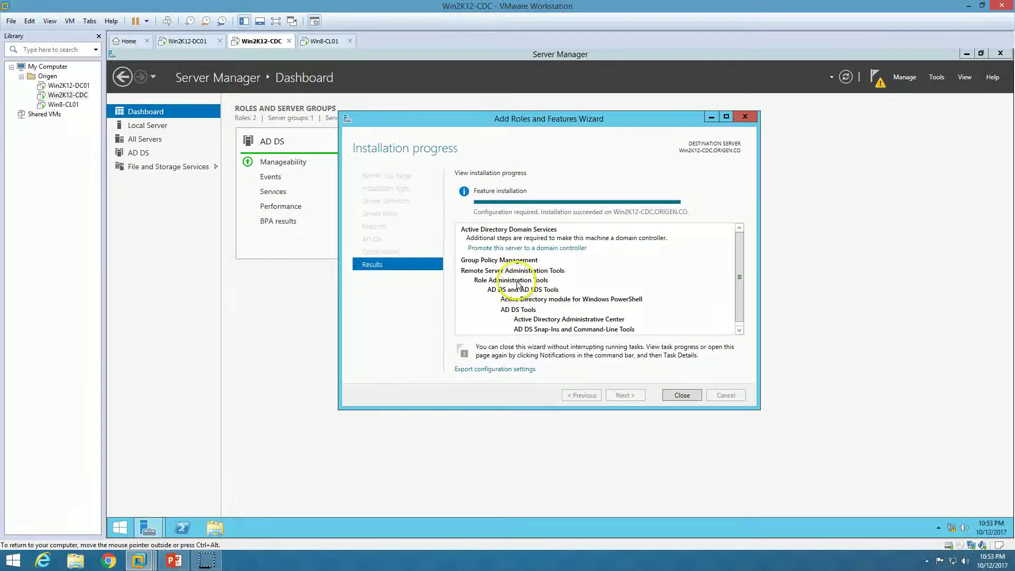
- Launch 'Promote this server to a domain controller' from the AD DS notification
left_click(525, 122)
left_click_drag(525, 121, 530, 200)
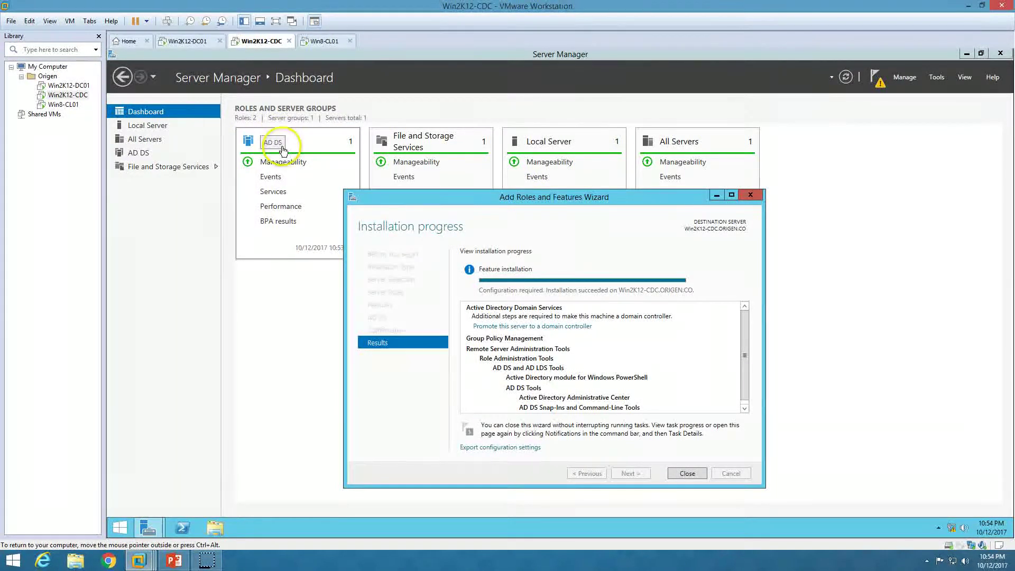
left_click(528, 327)
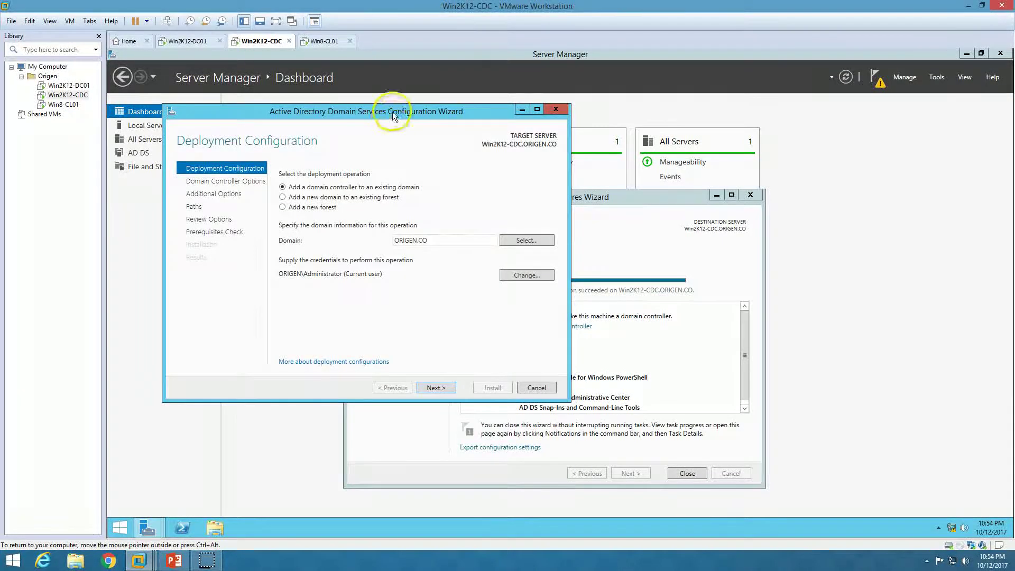
left_click_drag(453, 111, 546, 113)
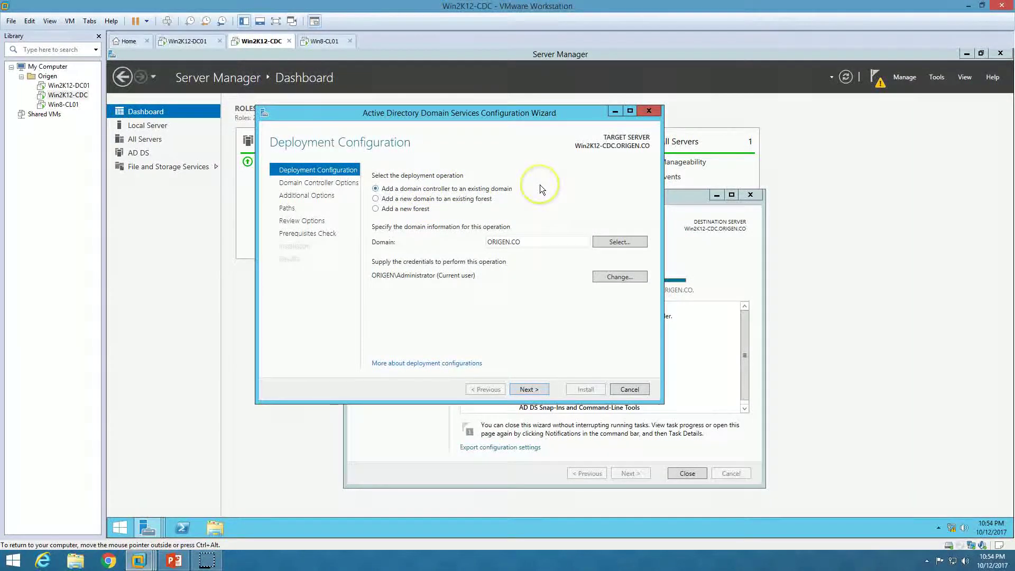
- Choose 'Add a new domain to an existing forest' as a child domain of ORIGEN.CO
left_click(460, 199)
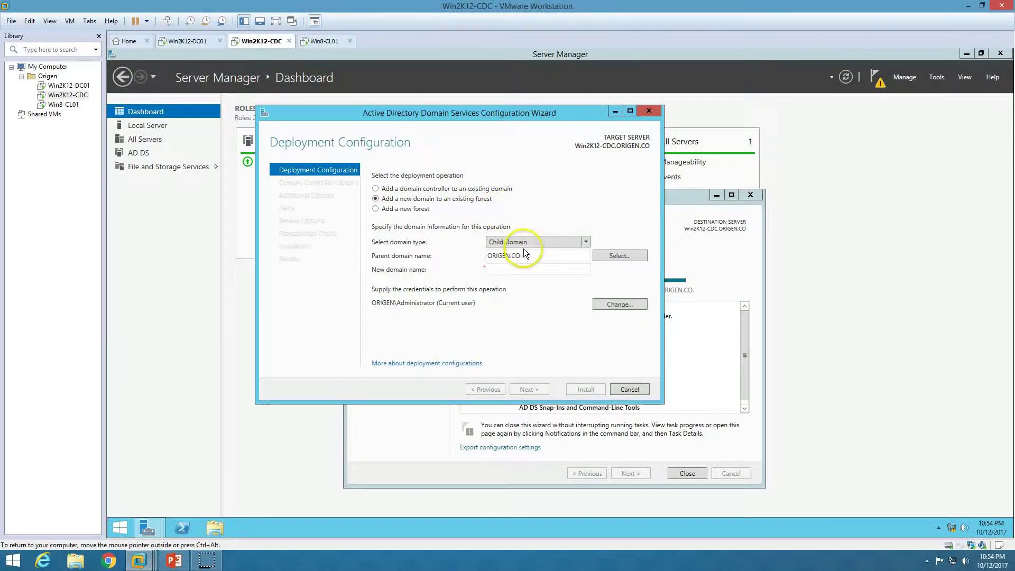
left_click_drag(538, 259, 461, 259)
left_click(504, 269)
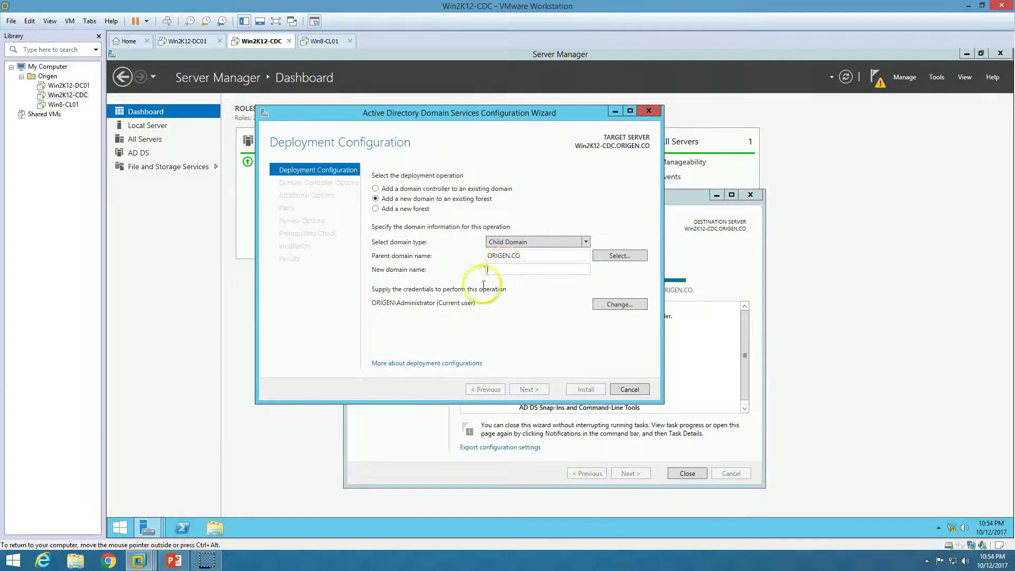
left_click(182, 561)
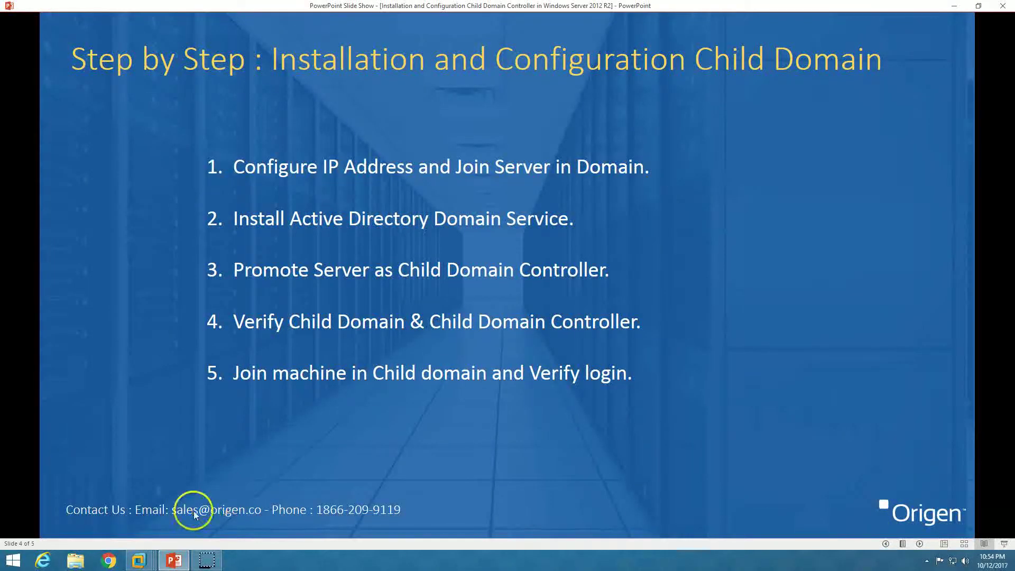
- Step the slide show back to the Demo Environment slide, then return to the wizard's New domain name field
left_click(883, 544)
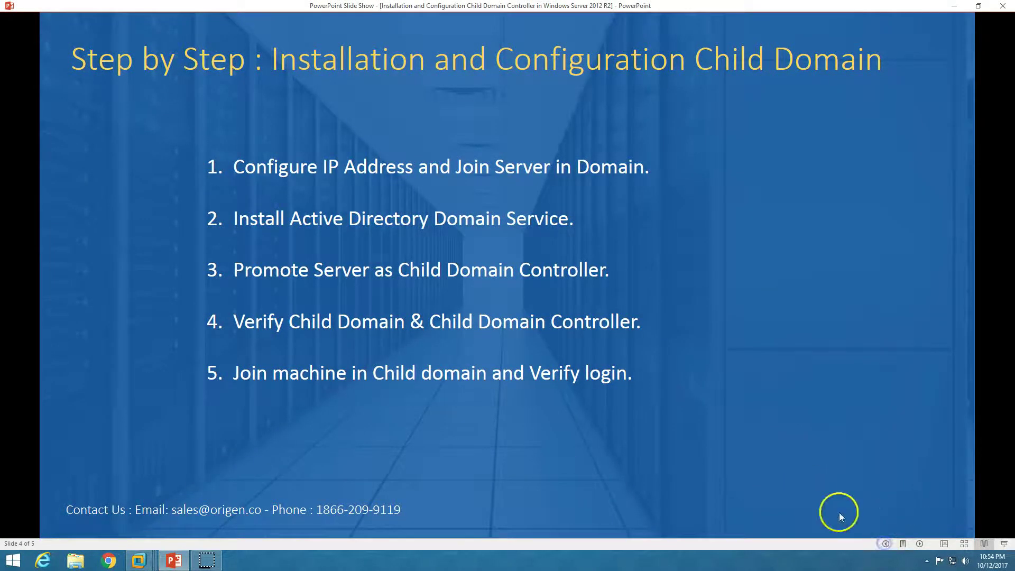
left_click(886, 544)
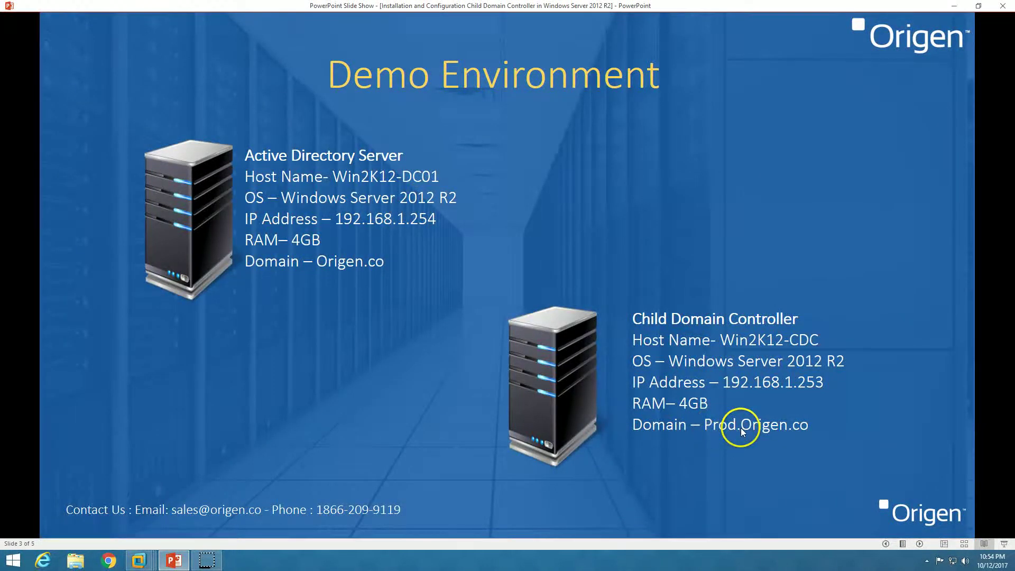
left_click(173, 562)
left_click(503, 269)
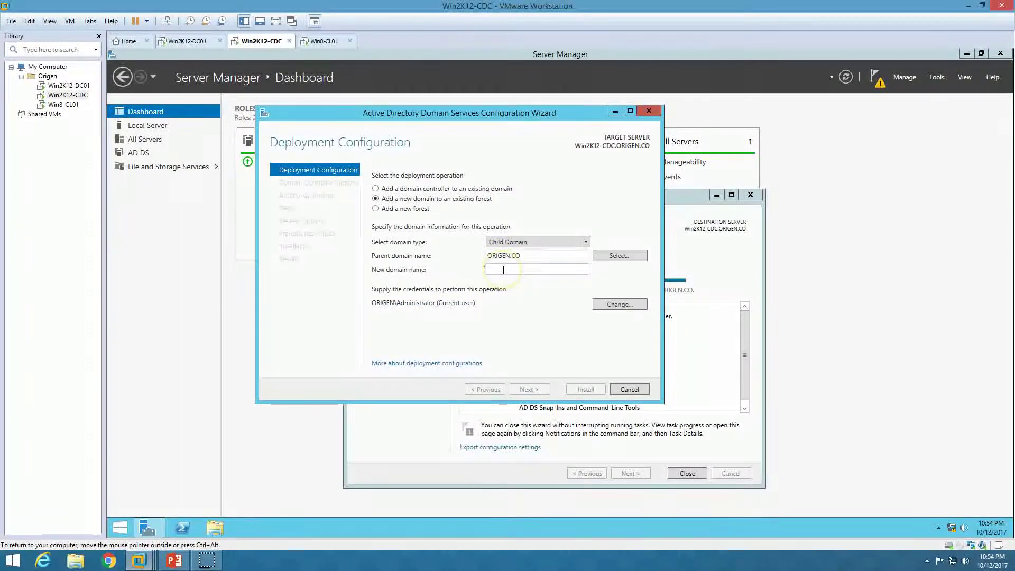
- Enter PROD as the new child domain name
type("PRO")
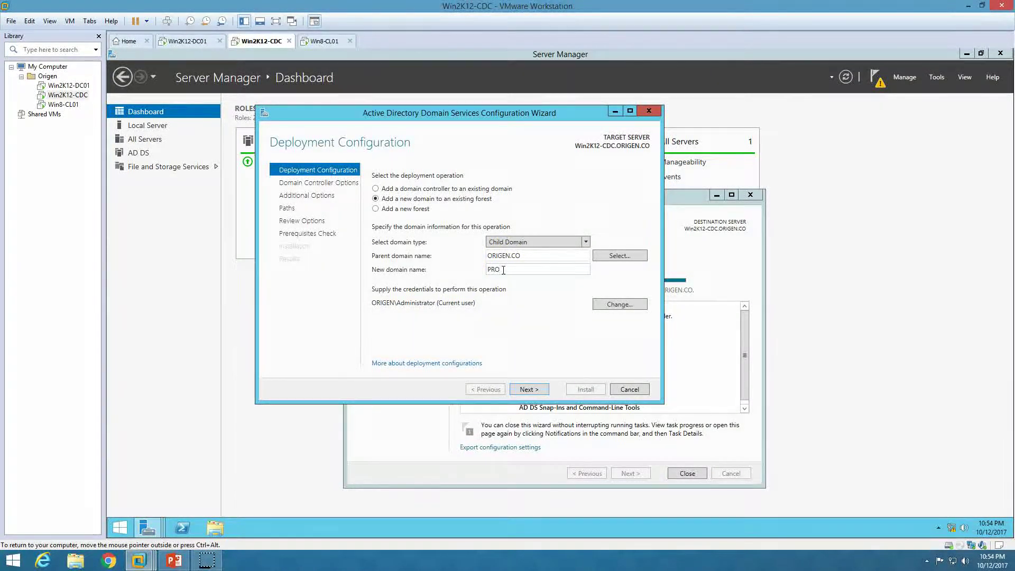
type("D")
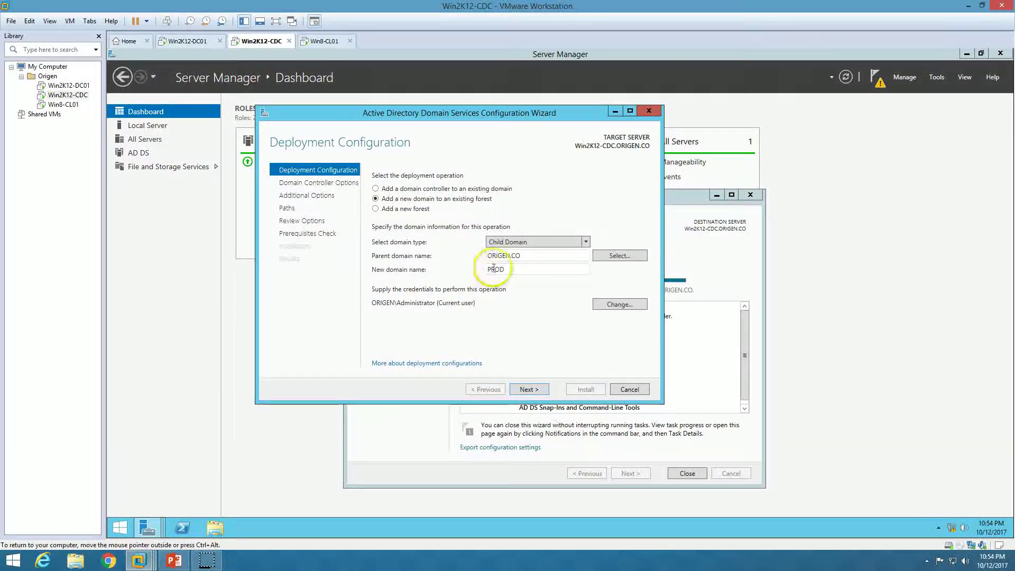
left_click_drag(522, 269, 482, 273)
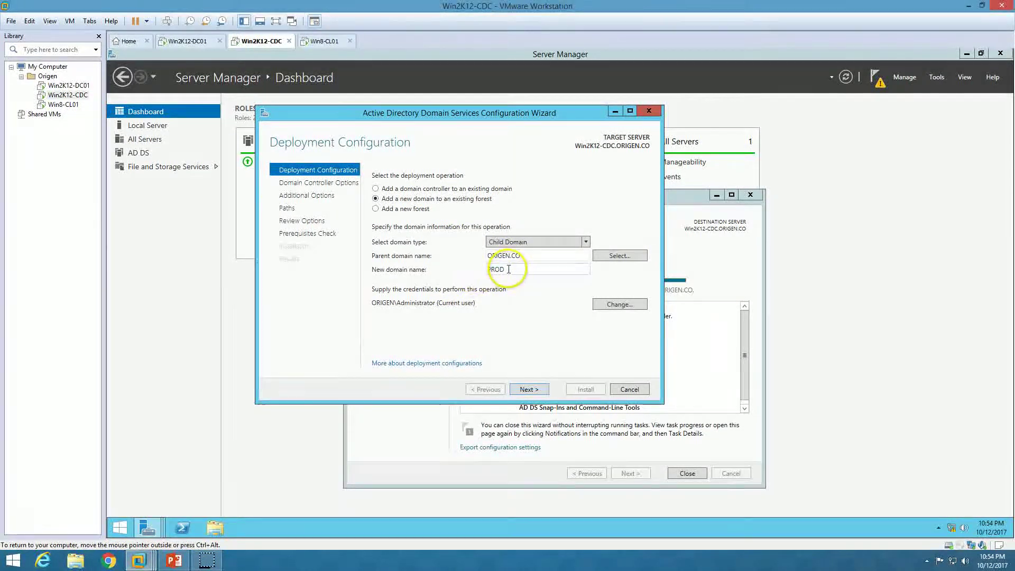
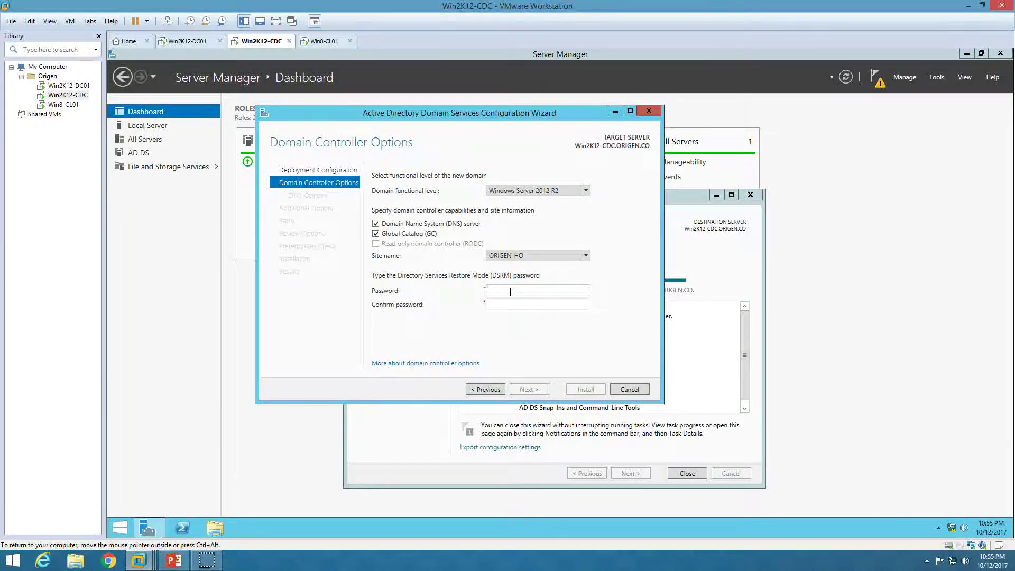
- Enter the DSRM password and accept the default DNS options, PROD NetBIOS name and folder paths
type("************")
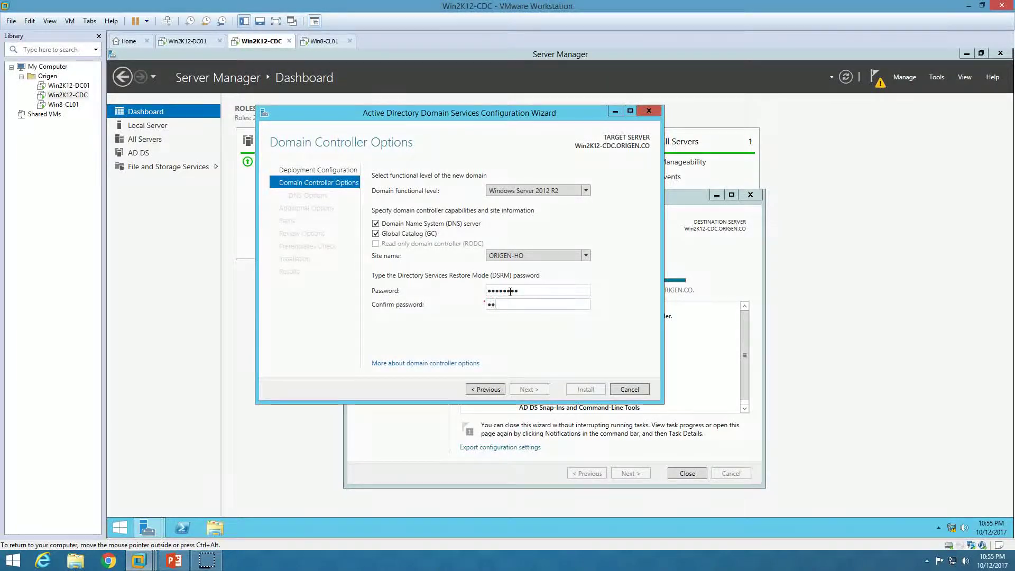
type("***")
left_click(530, 391)
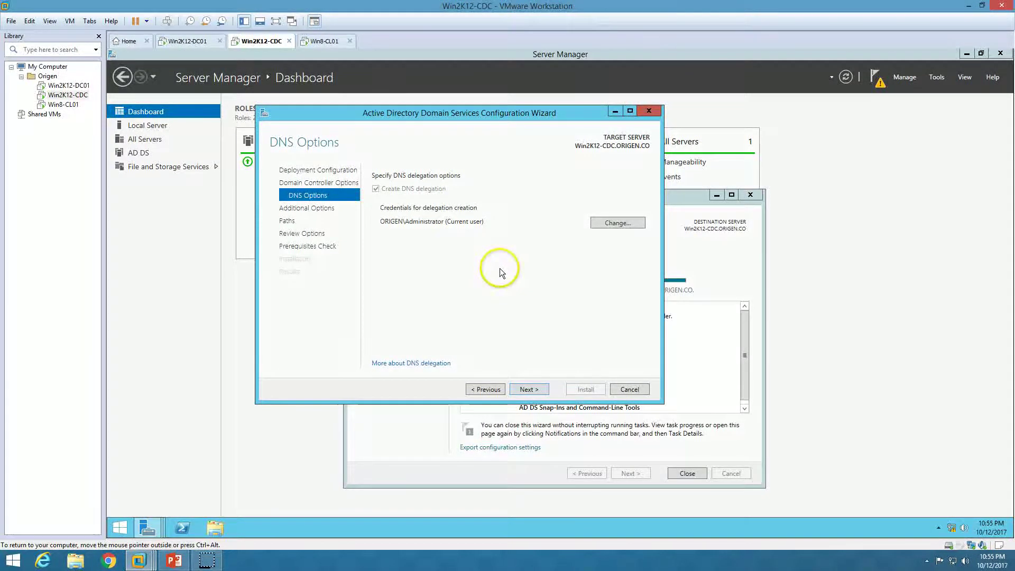
left_click(529, 390)
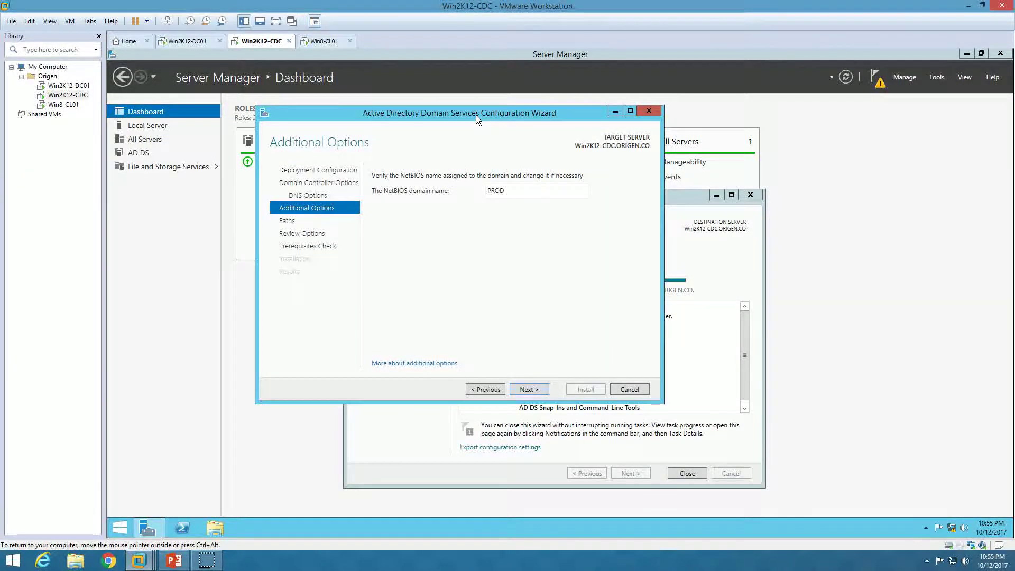
left_click(530, 390)
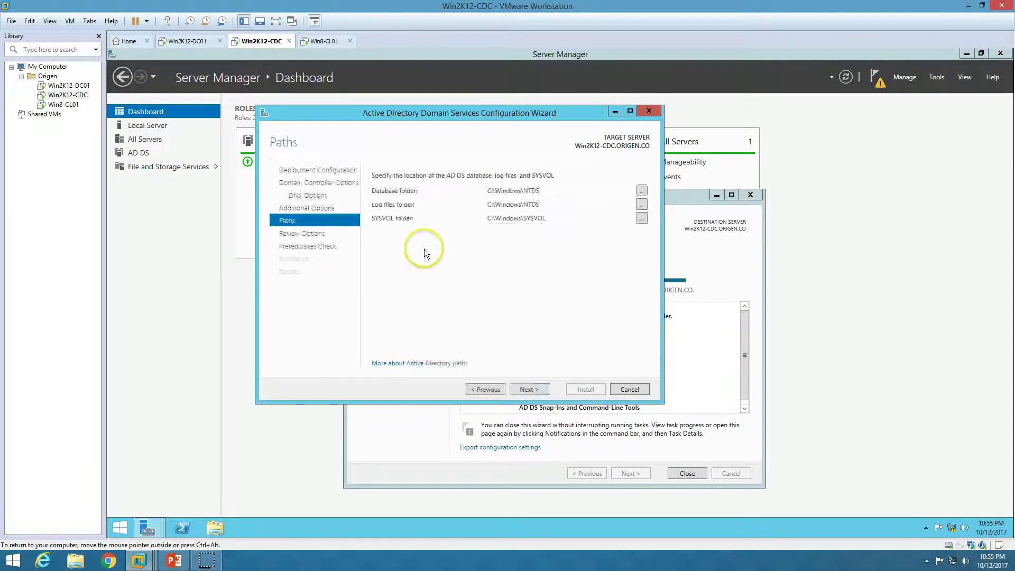
left_click(542, 205)
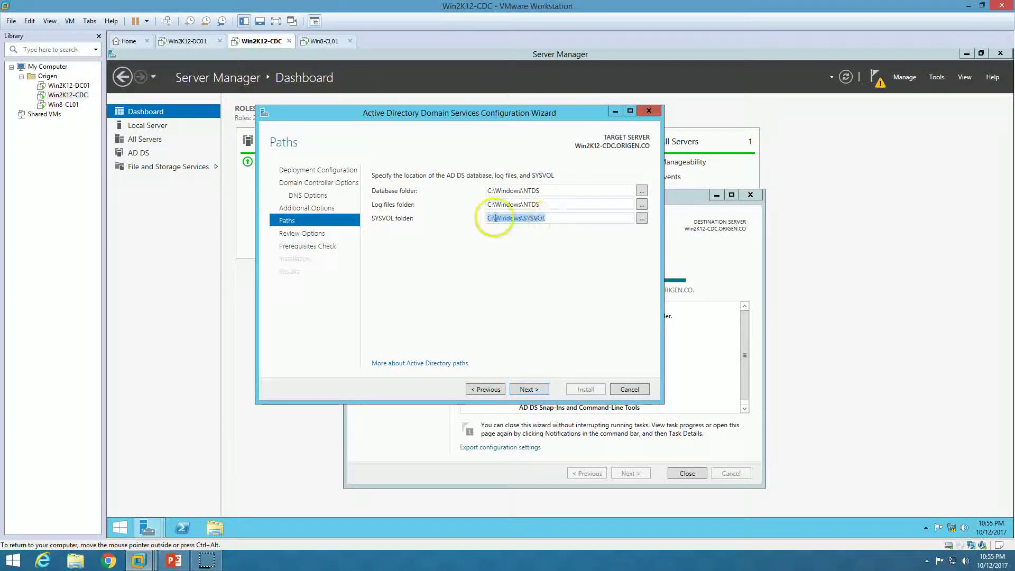
left_click(513, 358)
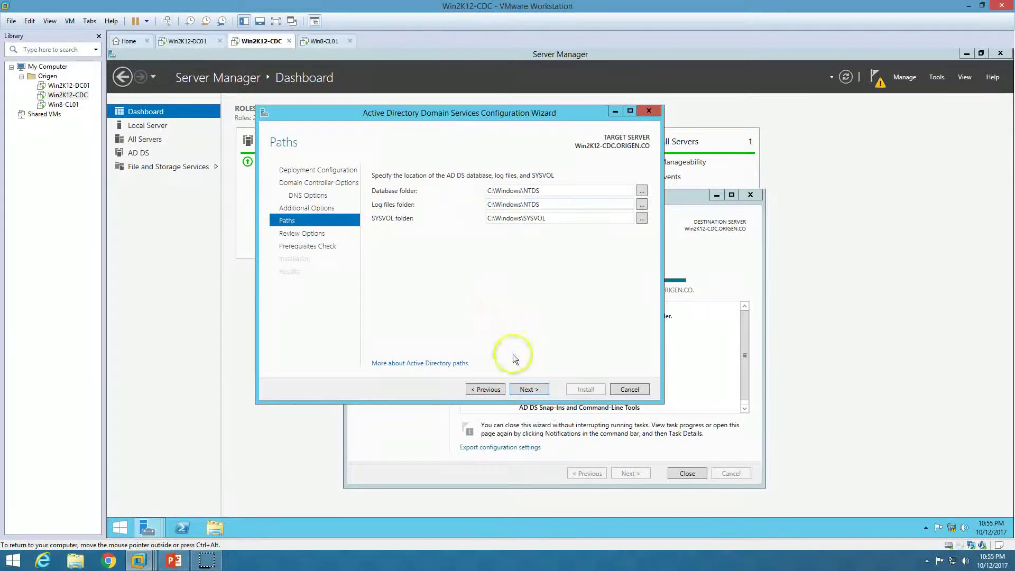
left_click(527, 388)
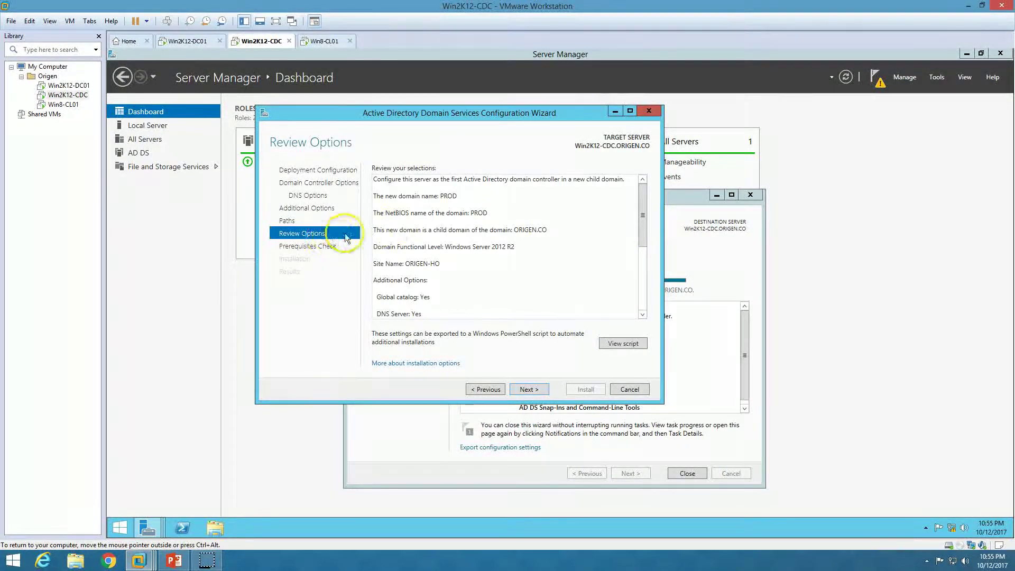
- Review the new domain settings on Review Options and open the generated PowerShell script
key("ctrl+a")
left_click(407, 203)
left_click_drag(407, 203, 465, 291)
scroll(464, 291, "down", 1)
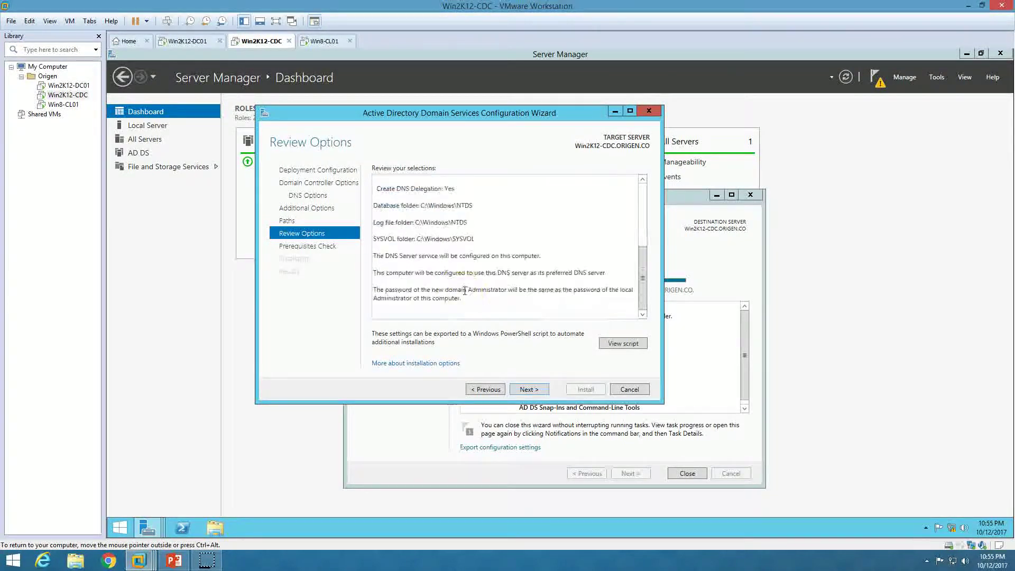
scroll(465, 291, "up", 1)
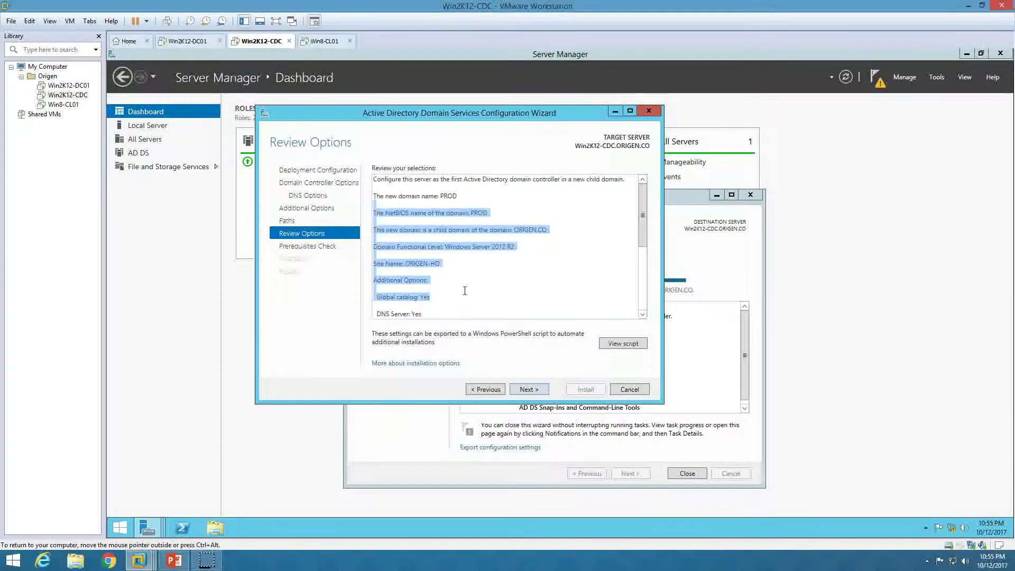
left_click(537, 253)
left_click(629, 345)
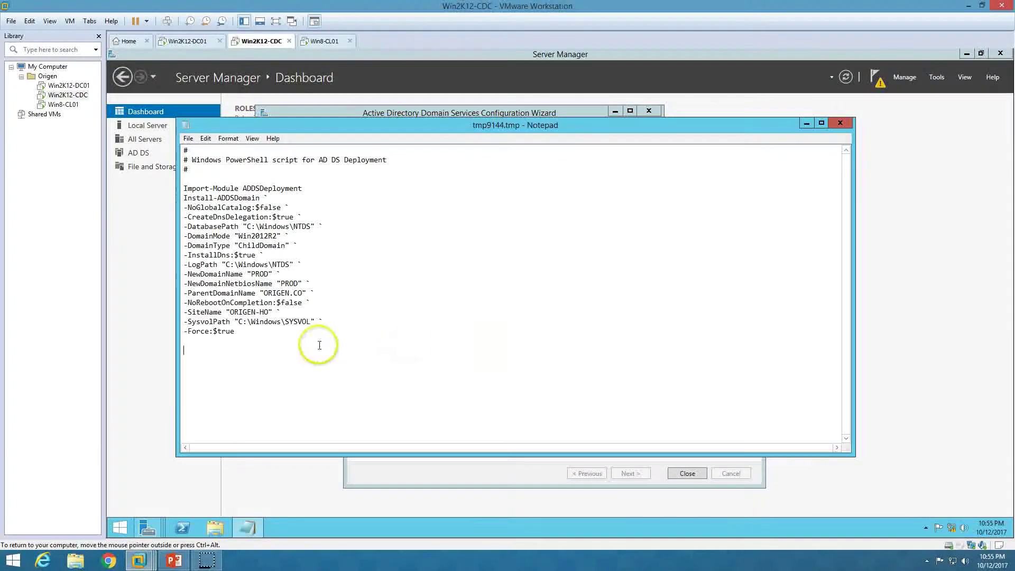
- Highlight the script's DatabasePath, DomainType ChildDomain and NewDomainName PROD settings
left_click_drag(234, 332, 182, 141)
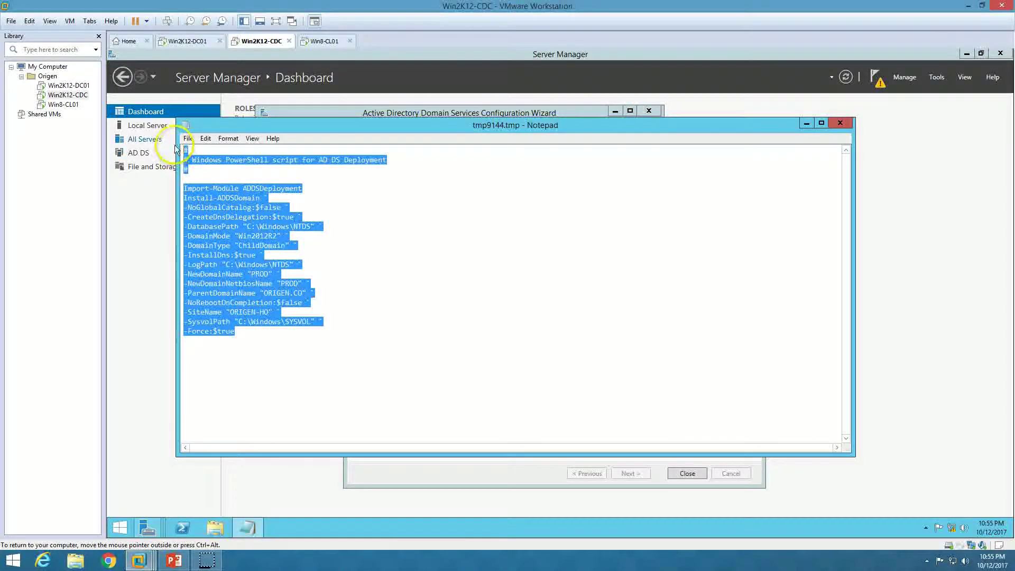
left_click(551, 294)
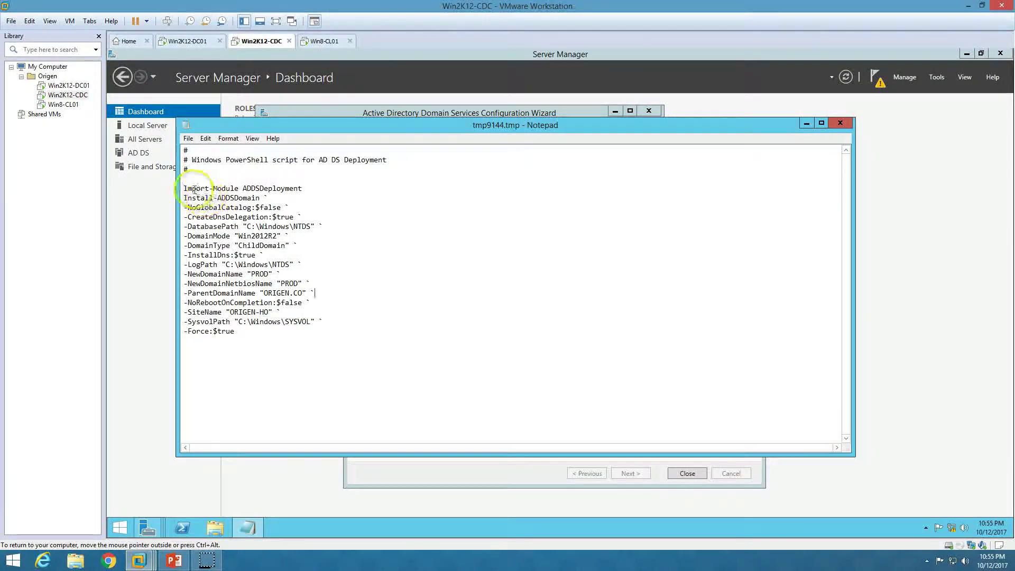
left_click_drag(188, 226, 293, 226)
left_click(191, 238)
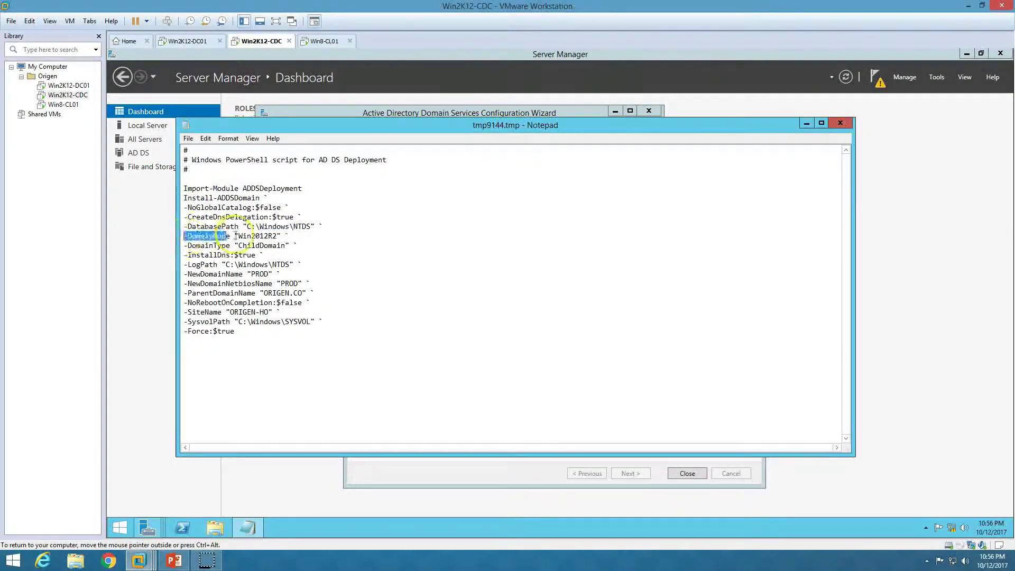
left_click_drag(187, 245, 295, 247)
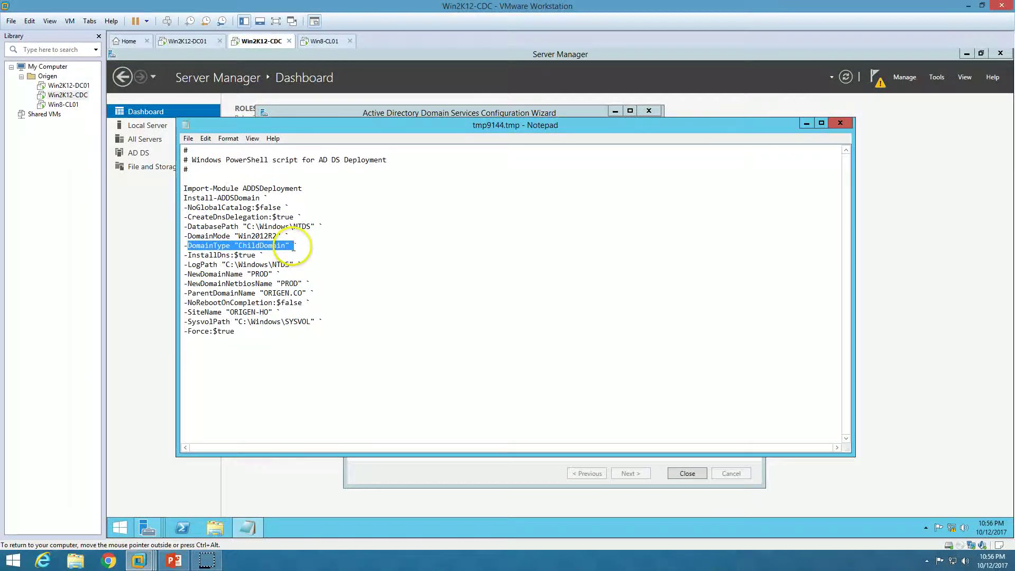
left_click_drag(187, 274, 285, 273)
left_click(289, 270)
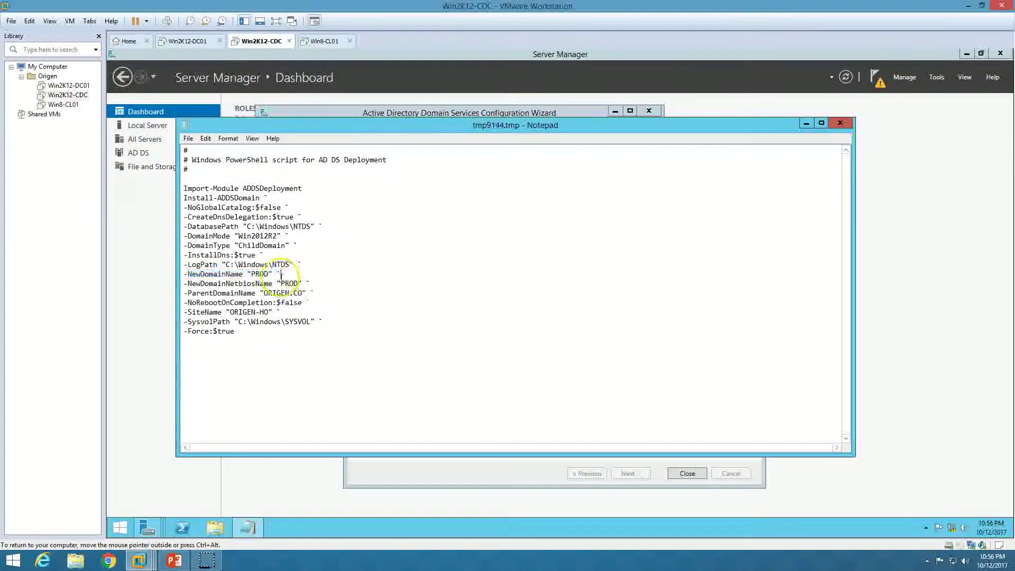
- Check the NewDomainNetbiosName, ParentDomainName and SiteName ORIGEN-HO settings, then close Notepad
left_click_drag(188, 283, 306, 283)
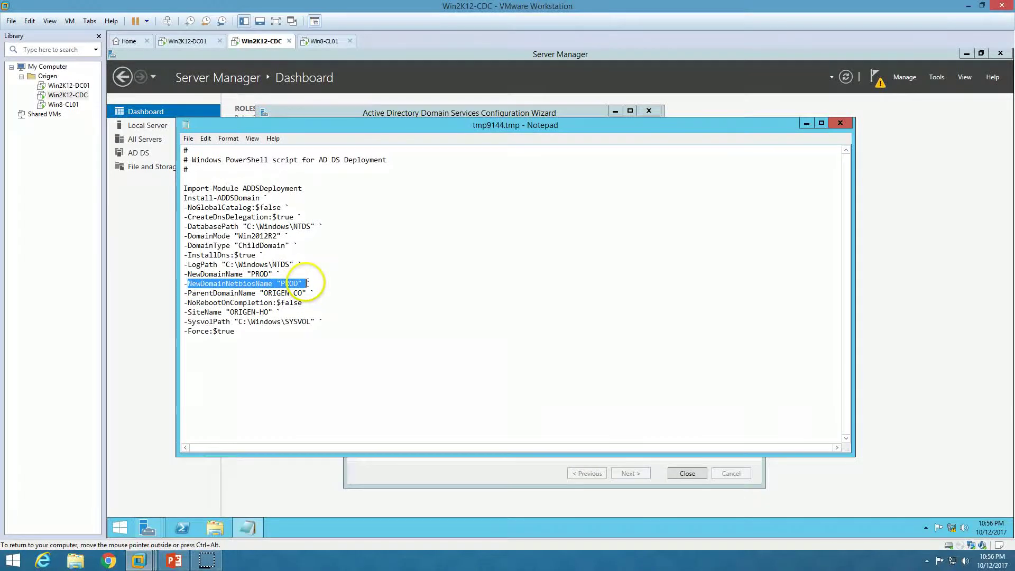
left_click_drag(189, 294, 291, 236)
left_click(398, 279)
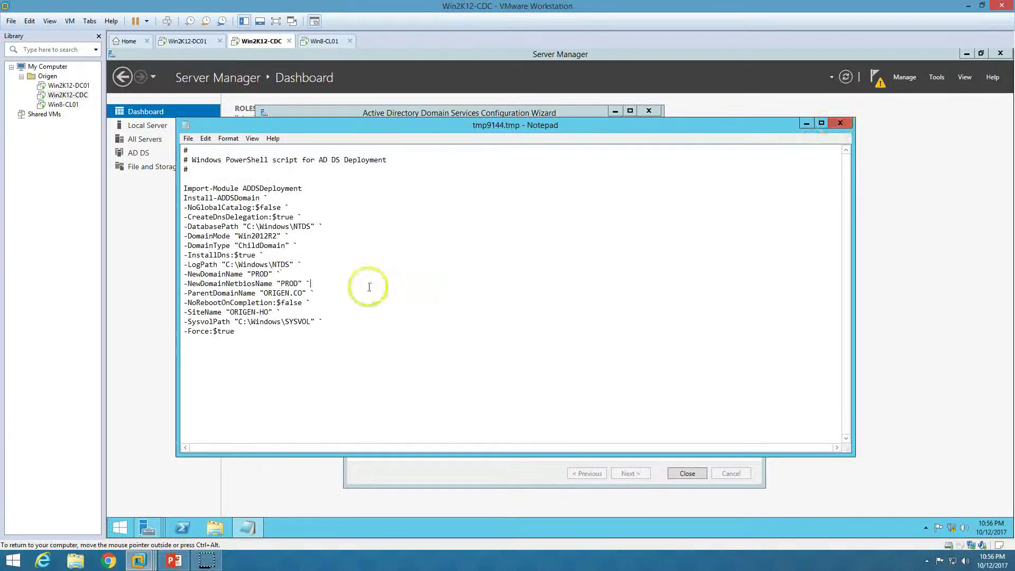
left_click_drag(188, 312, 292, 312)
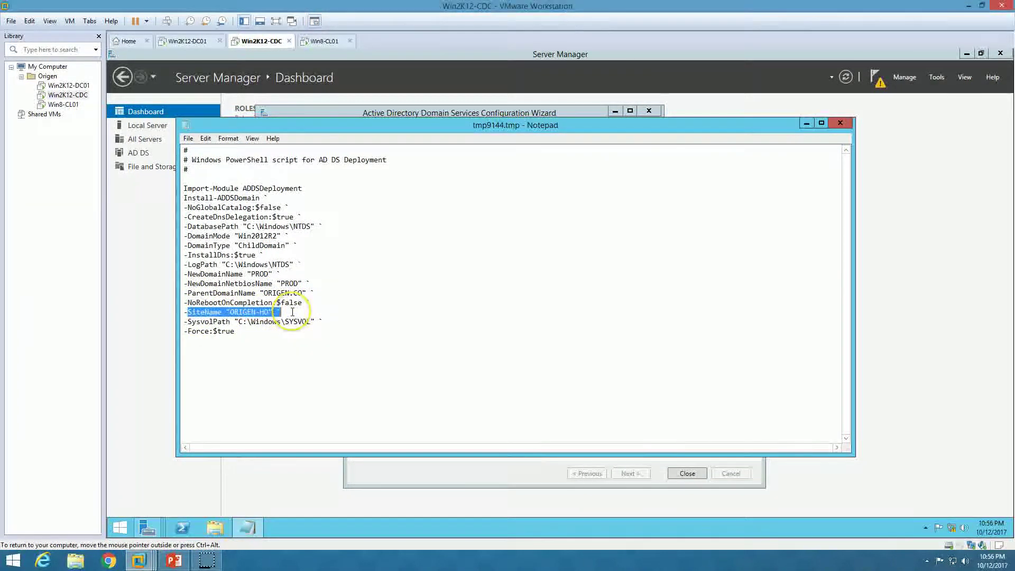
left_click(292, 312)
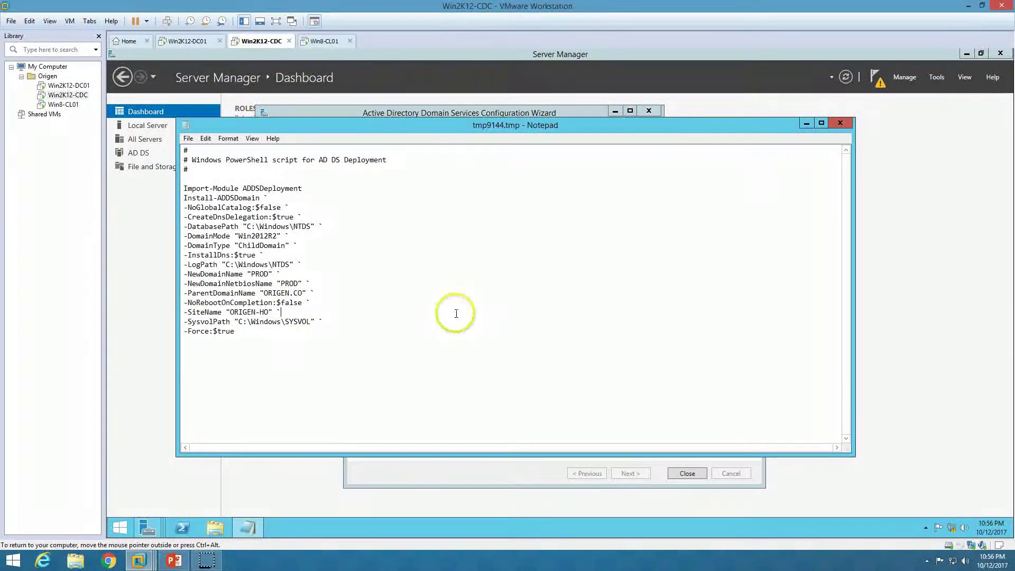
left_click(840, 123)
- Pass the prerequisites check and start installing AD DS for the PROD child domain
left_click(528, 389)
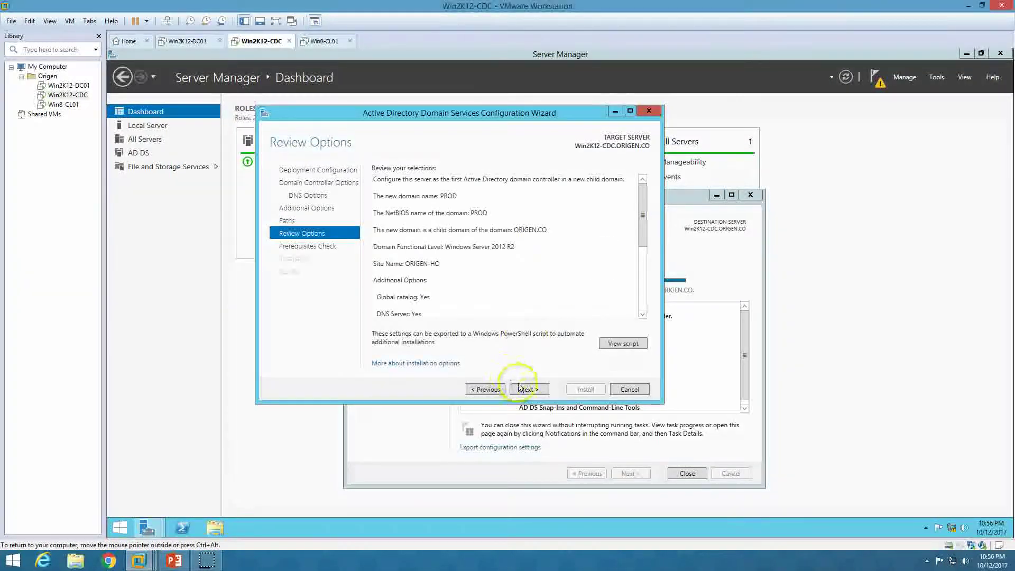
left_click(446, 119)
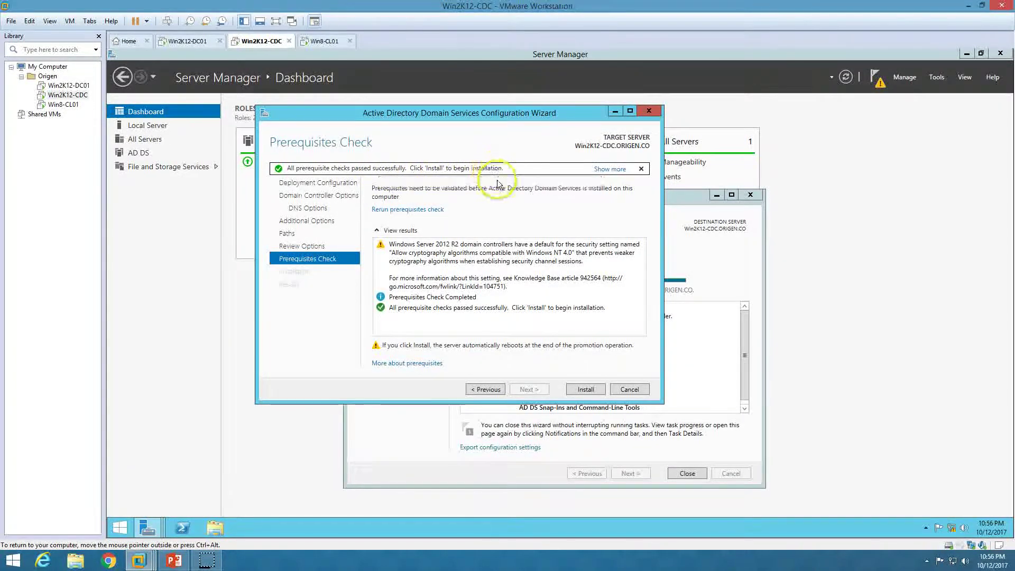
left_click_drag(496, 113, 565, 114)
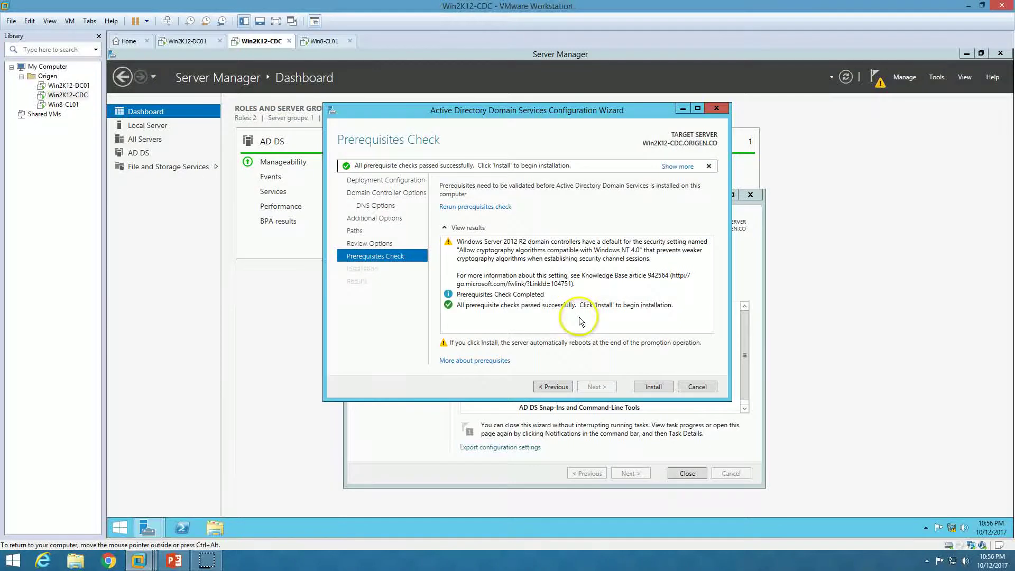
left_click(653, 387)
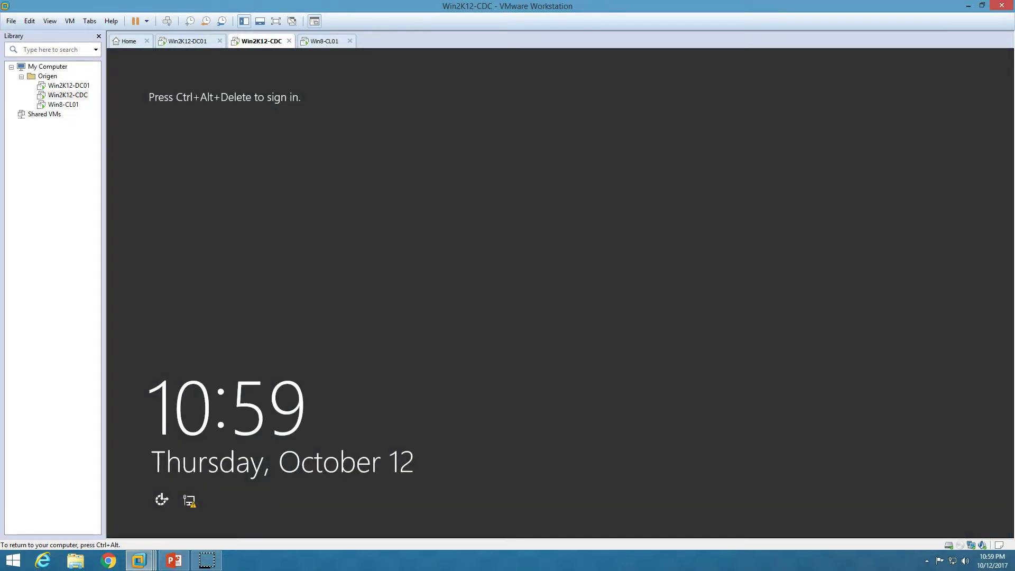
- Sign in to Win2K12-CDC as Administrator with the account password via Other user
left_click(167, 21)
left_click(623, 217)
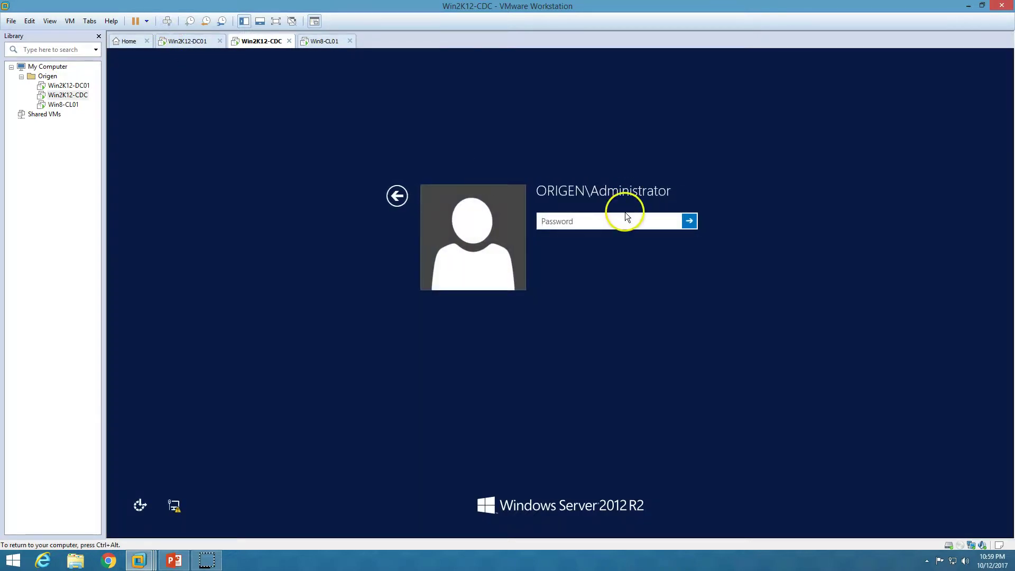
left_click(400, 200)
left_click(639, 251)
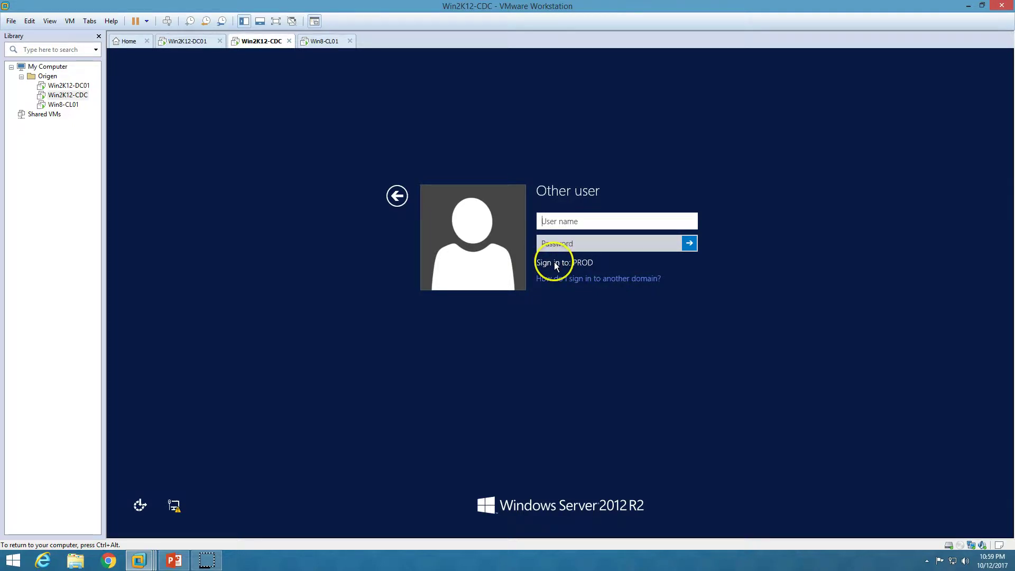
left_click(587, 223)
type("Admnistrator")
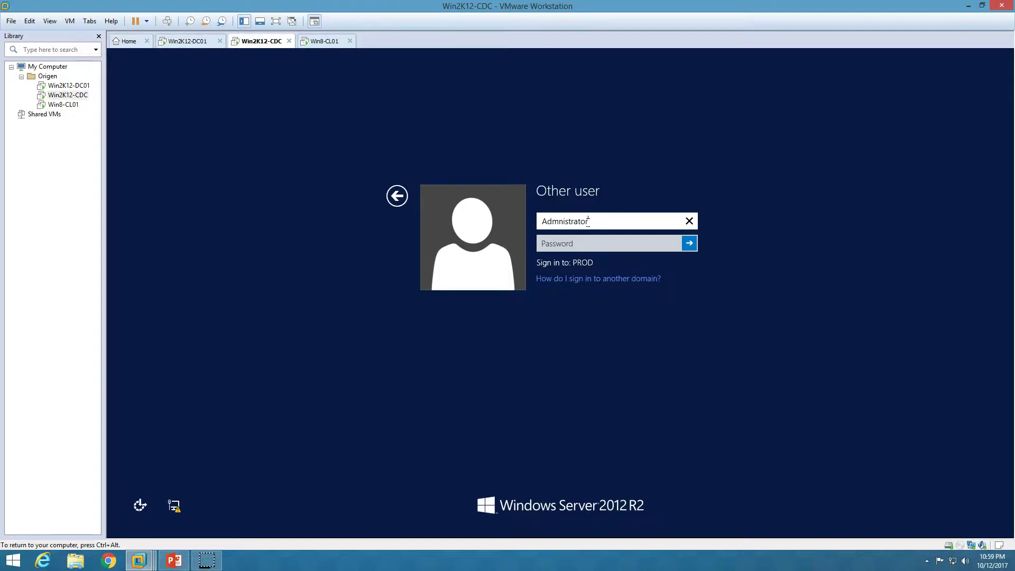
key("Tab")
left_click(560, 224)
left_click(561, 242)
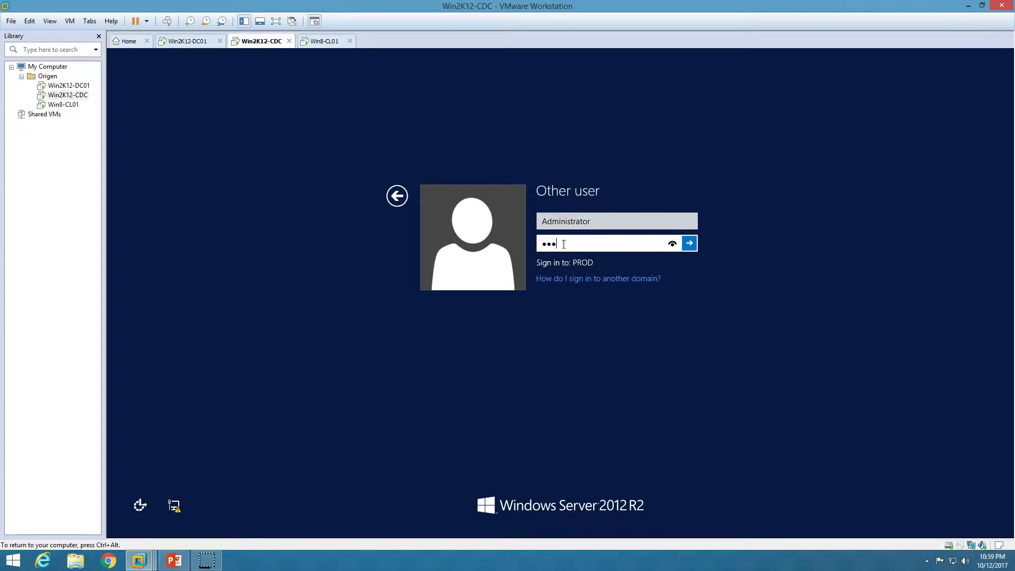
key("Return")
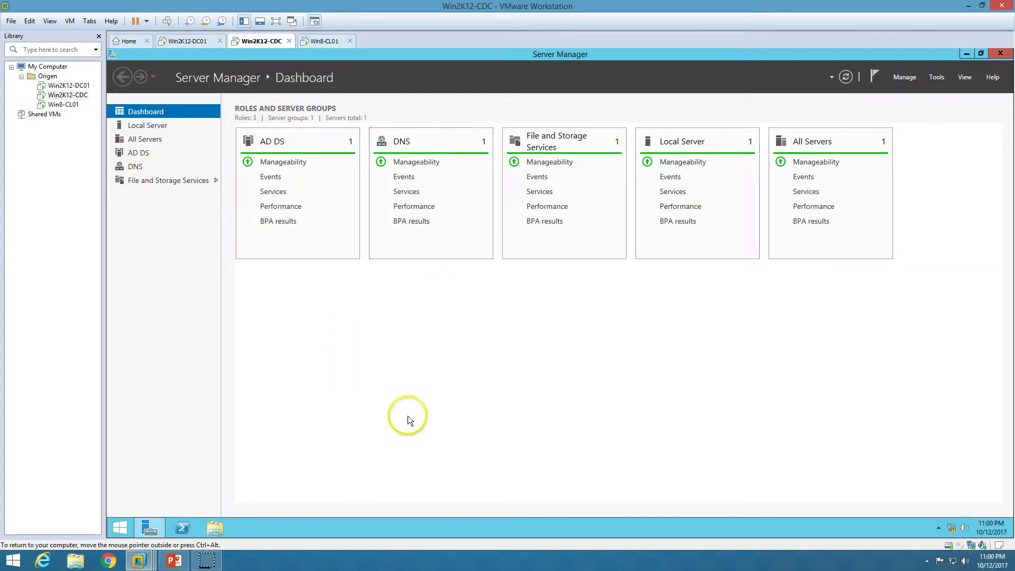
- Check the Local Server page, then launch Active Directory Users and Computers from Tools
left_click(152, 137)
left_click(153, 127)
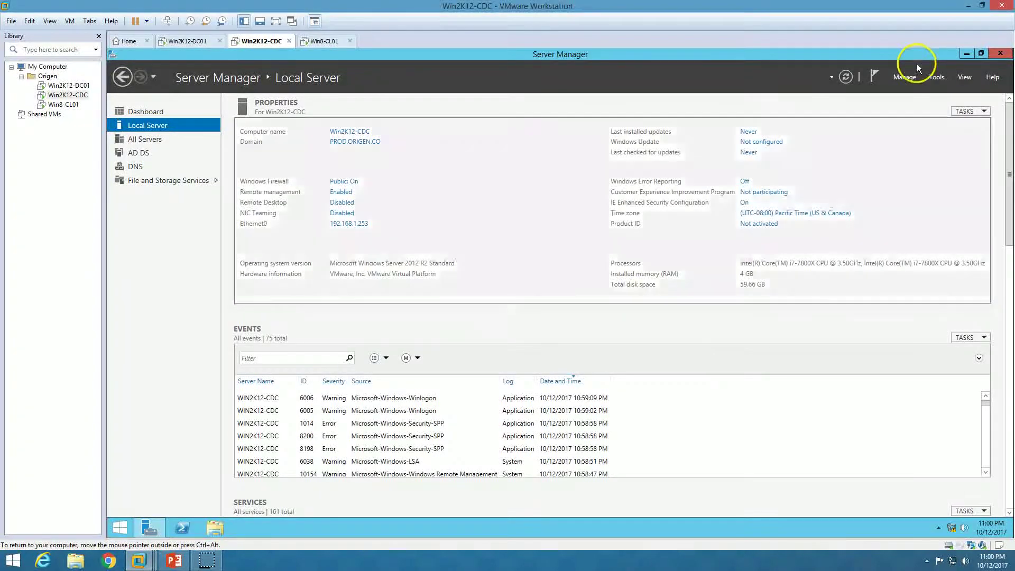
left_click(966, 53)
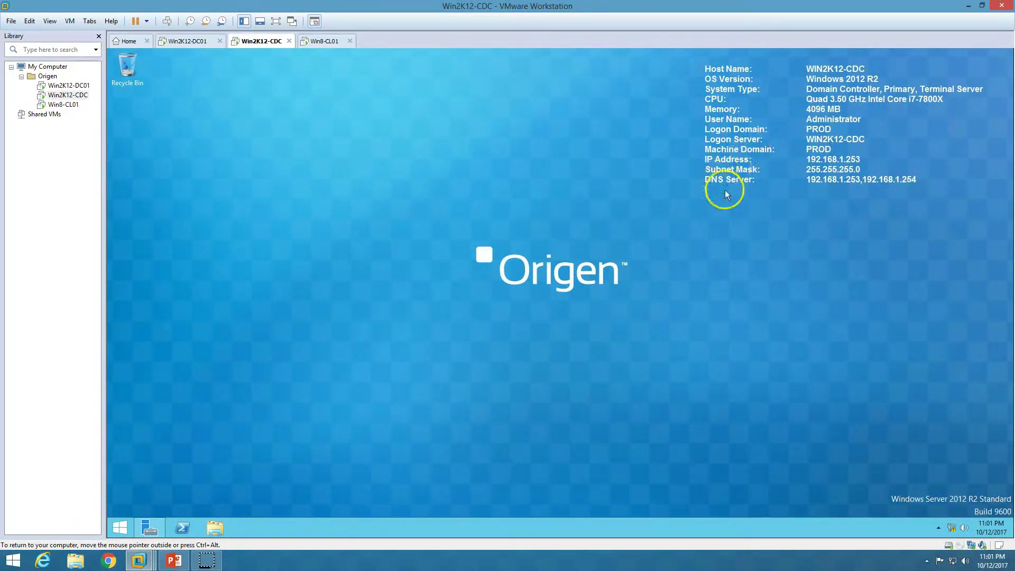
left_click(150, 528)
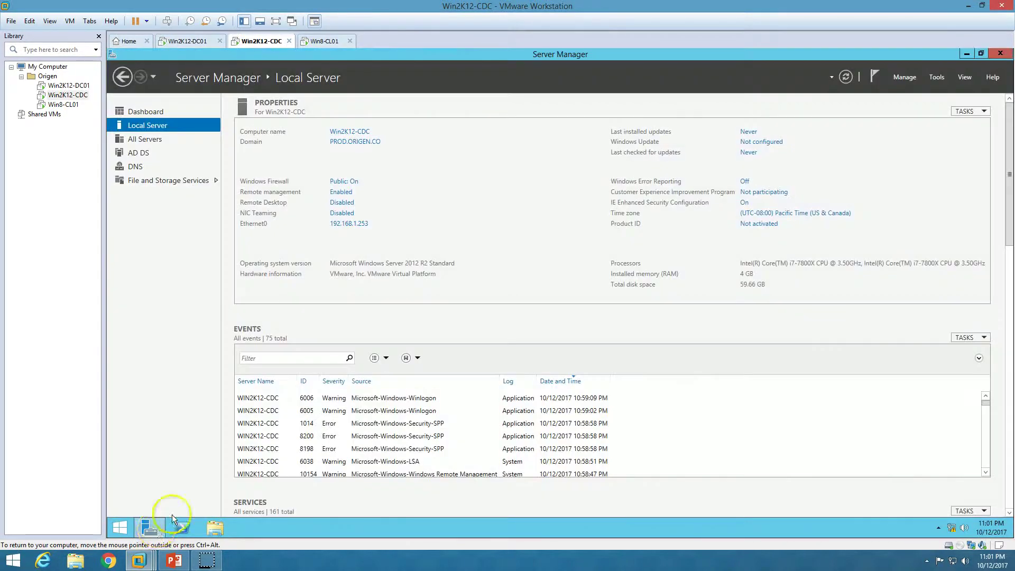
left_click(938, 78)
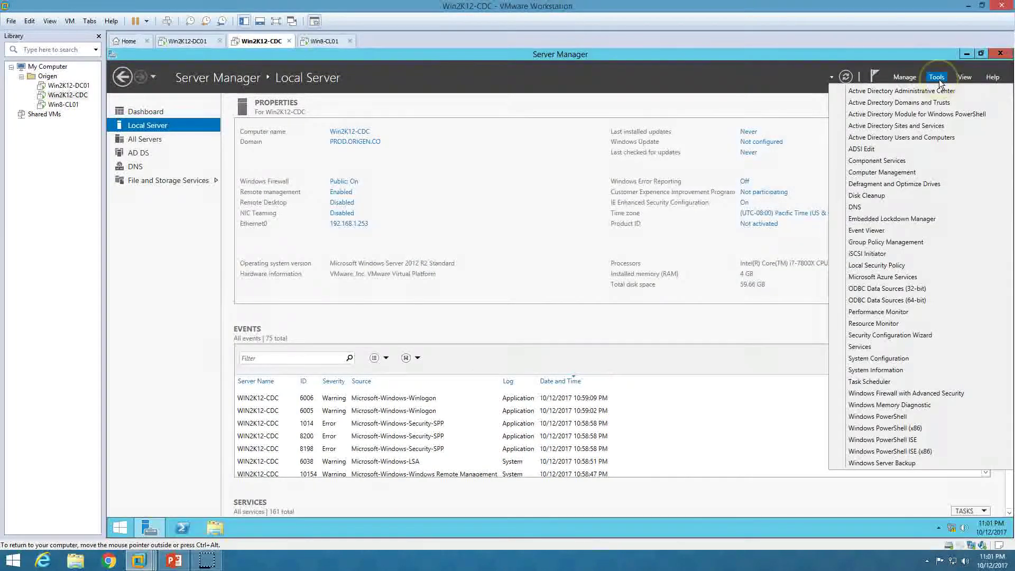
left_click(905, 139)
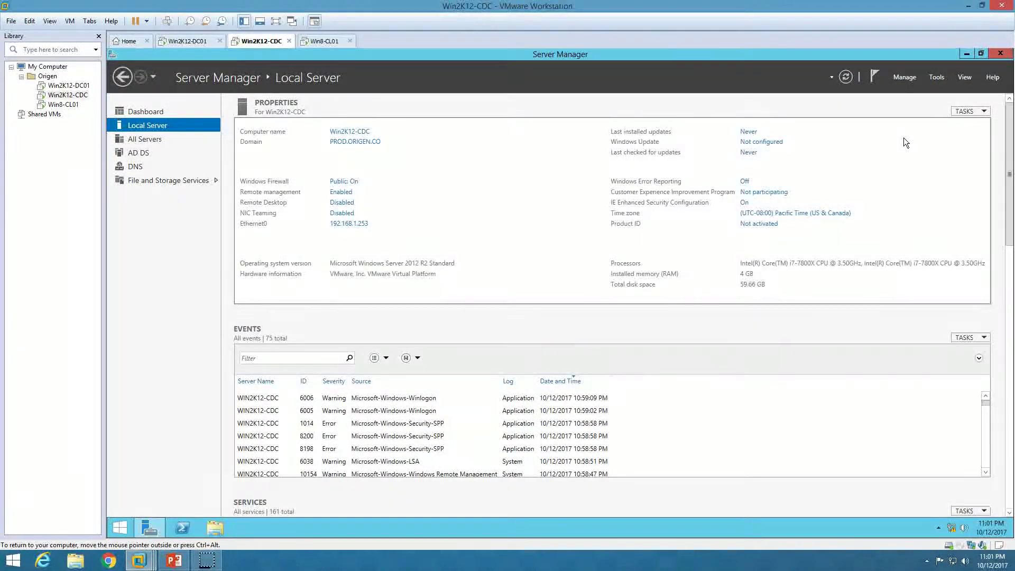
- Use Change Domain to connect ADUC to PROD.ORIGEN.CO, picked under ORIGEN.CO
double_click(343, 104)
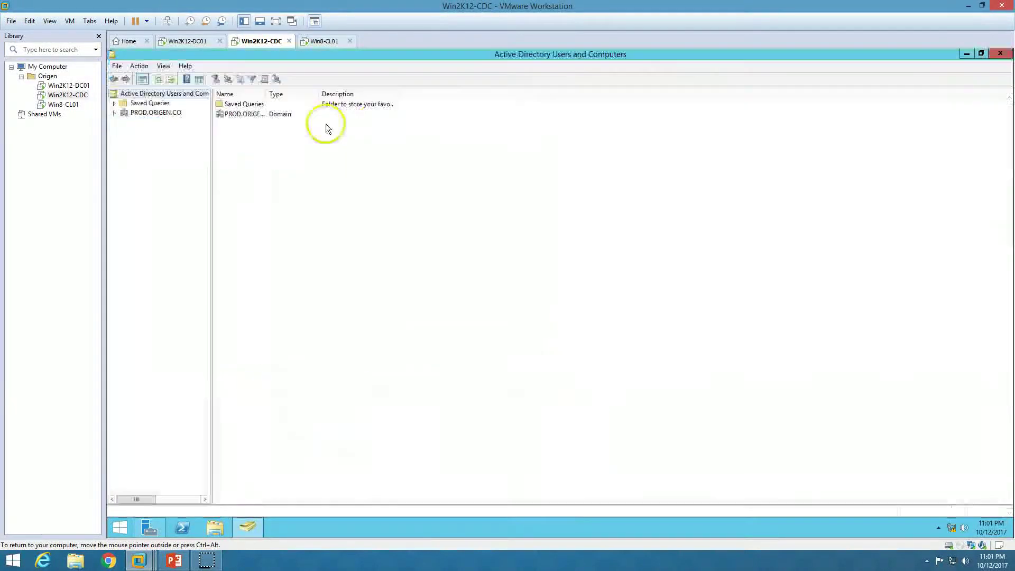
double_click(127, 112)
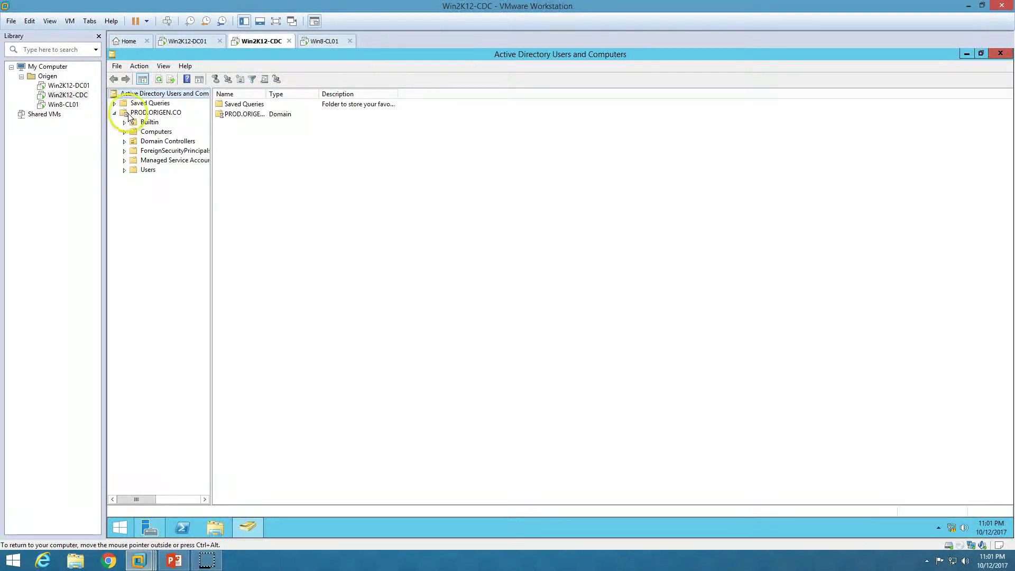
right_click(176, 117)
left_click(212, 141)
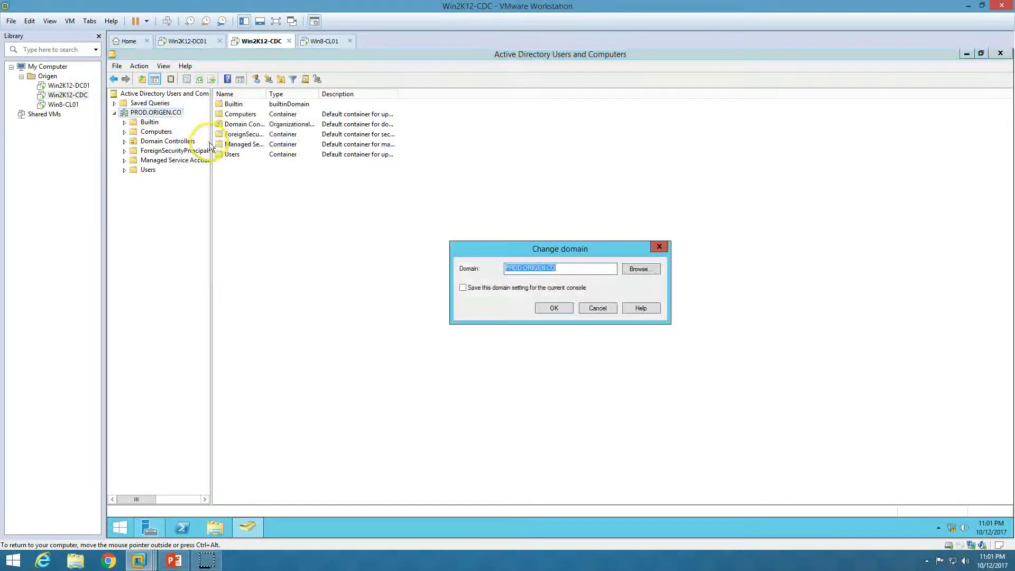
left_click(640, 269)
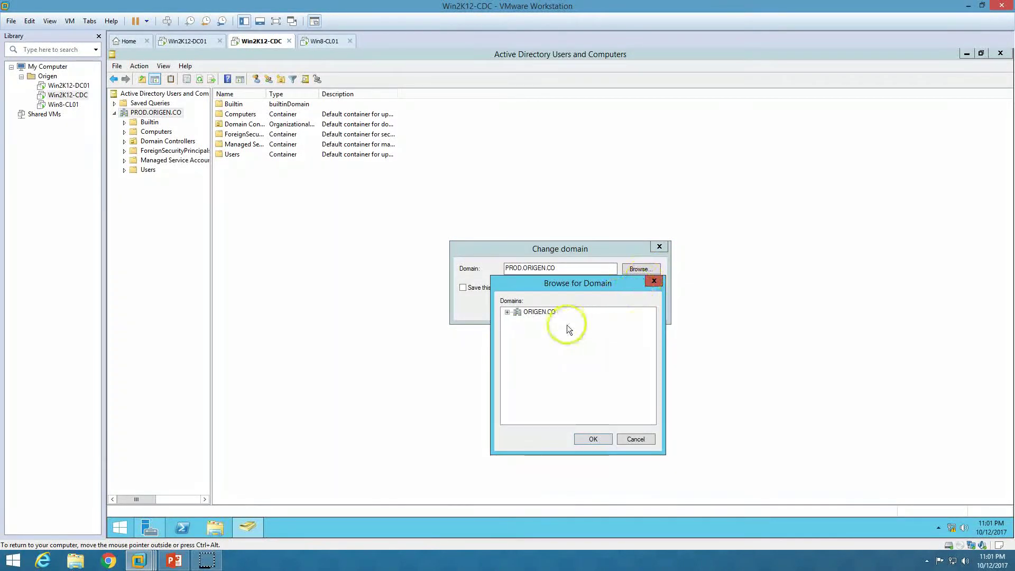
left_click(507, 313)
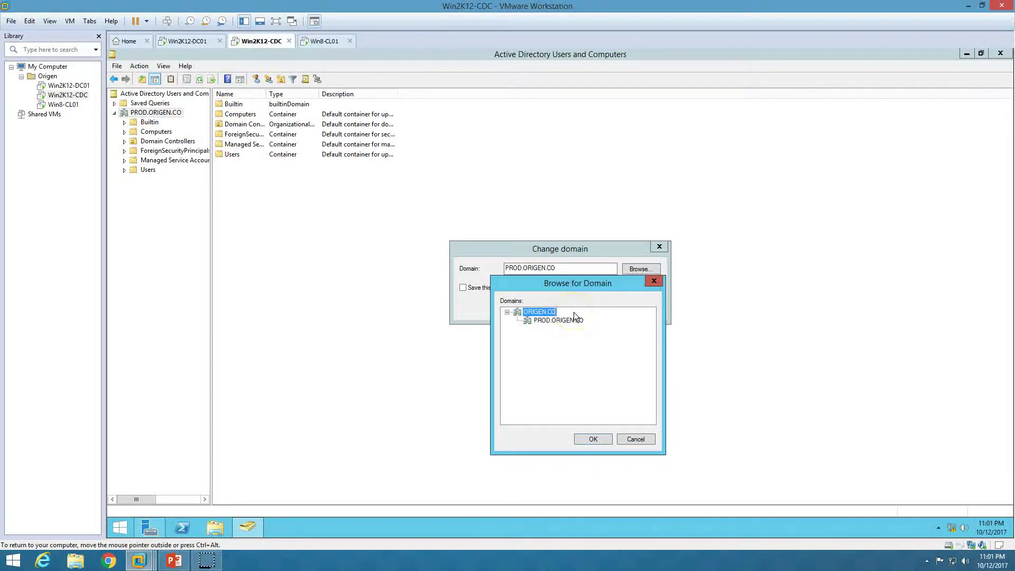
left_click(563, 334)
left_click(560, 320)
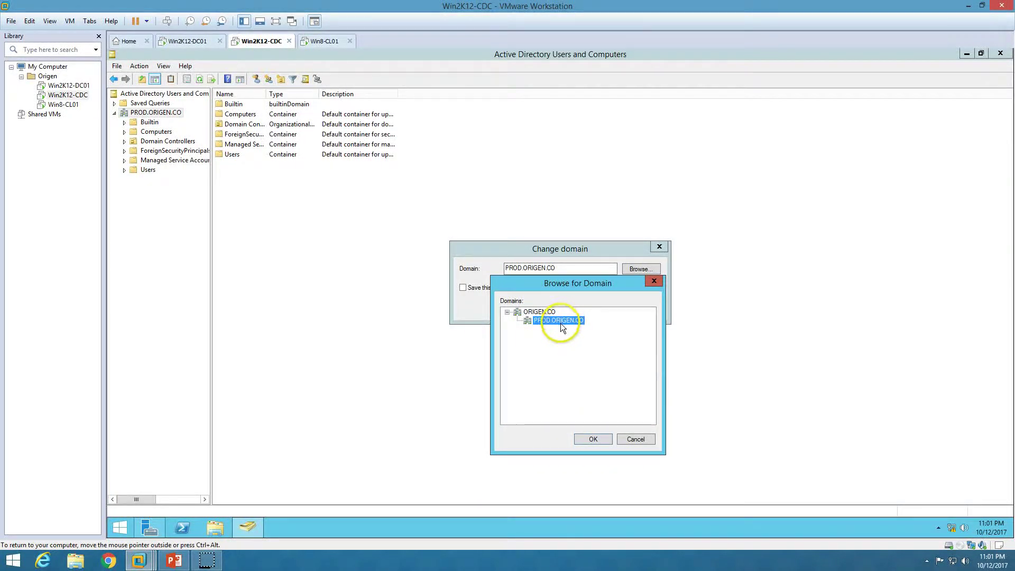
left_click(593, 439)
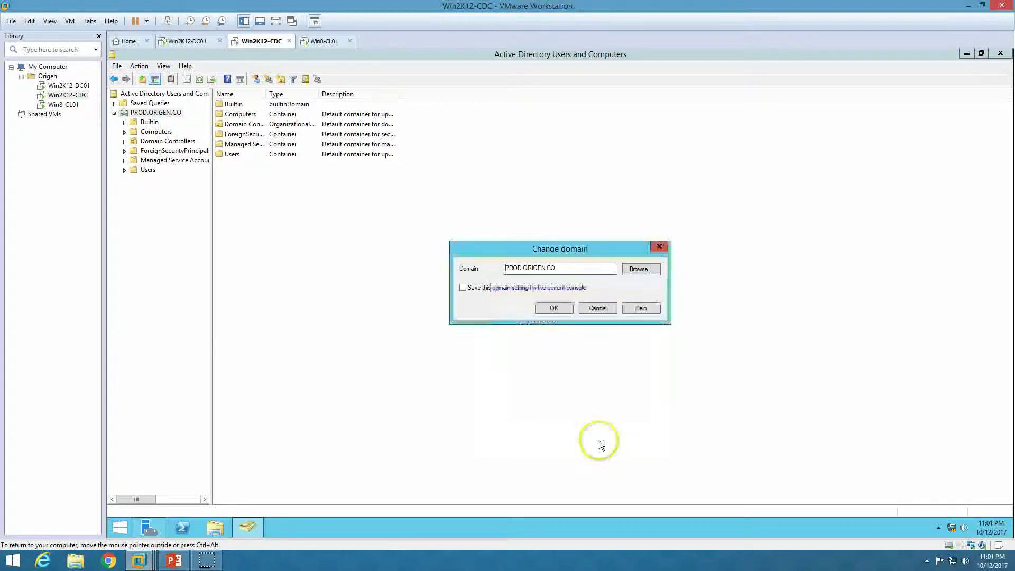
left_click(554, 308)
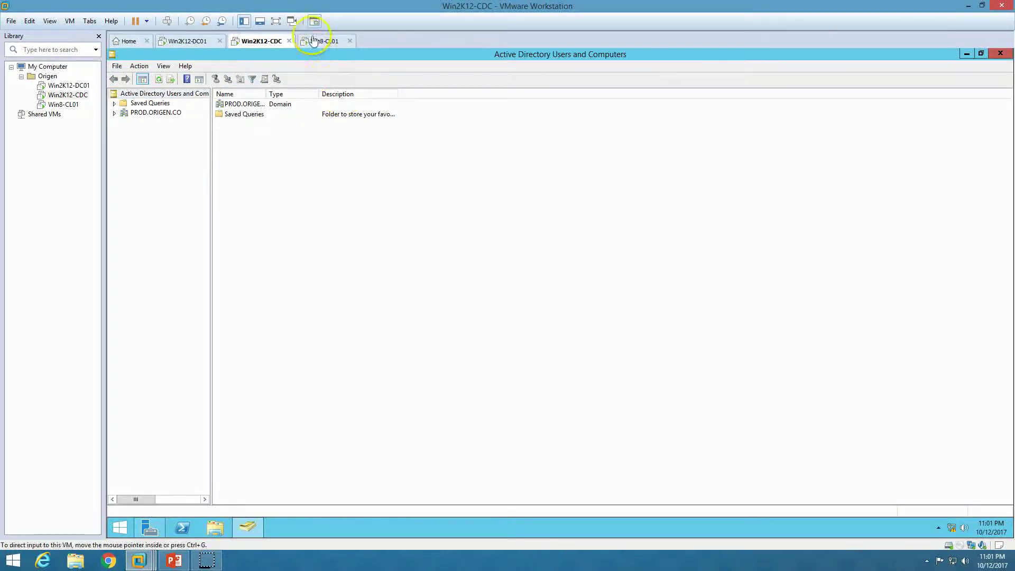
- On Win8-CL01, open Ethernet0's adapter properties from Network and Sharing Center
left_click(115, 112)
left_click(324, 41)
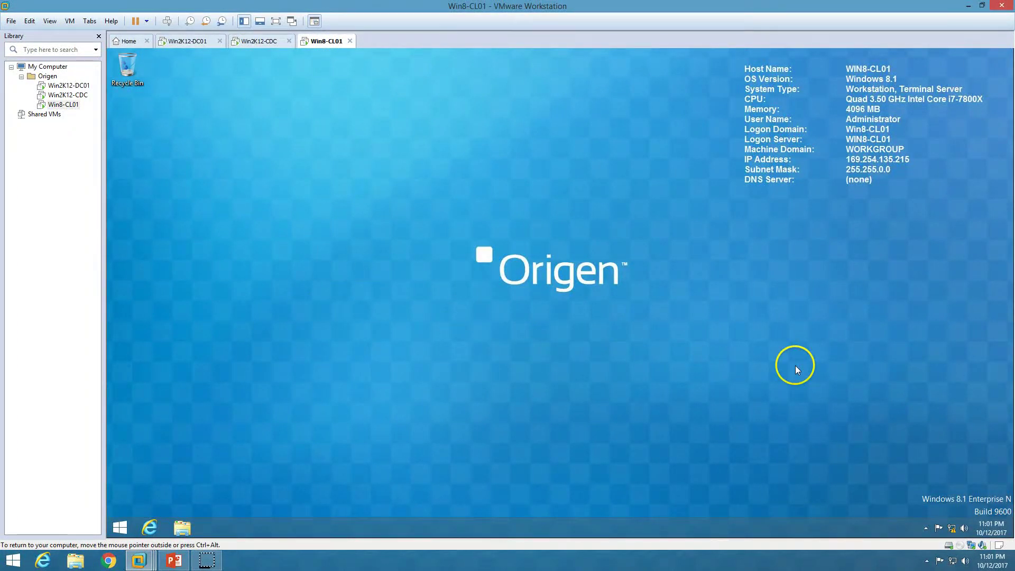
right_click(951, 528)
left_click(935, 523)
left_click(452, 132)
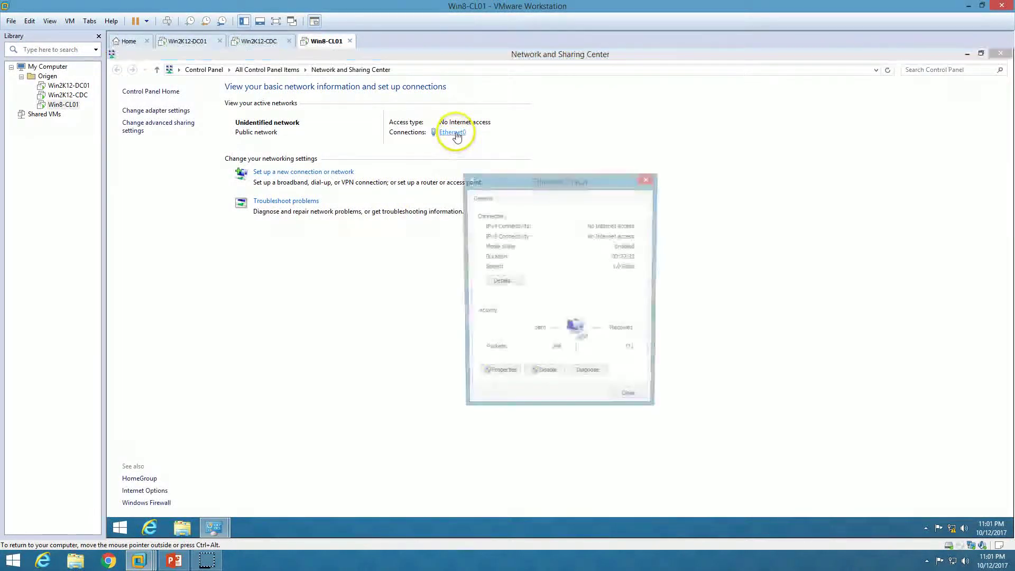
left_click(501, 376)
scroll(524, 317, "down", 1)
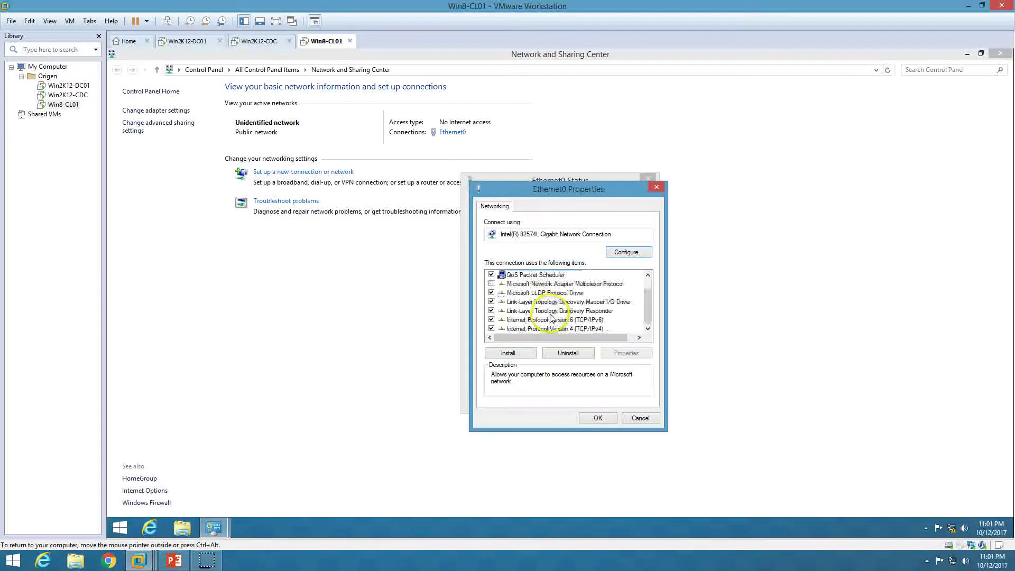
- Give Ethernet0 a static IPv4 address 192.168.1.101, entering 192.168.1.253 in the next field
left_click(550, 328)
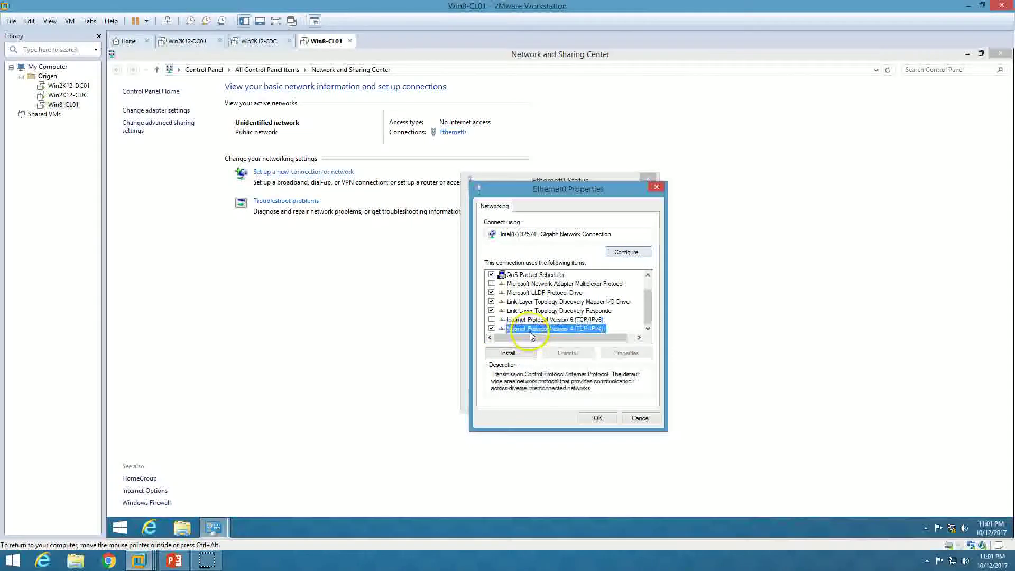
left_click(627, 352)
left_click(550, 306)
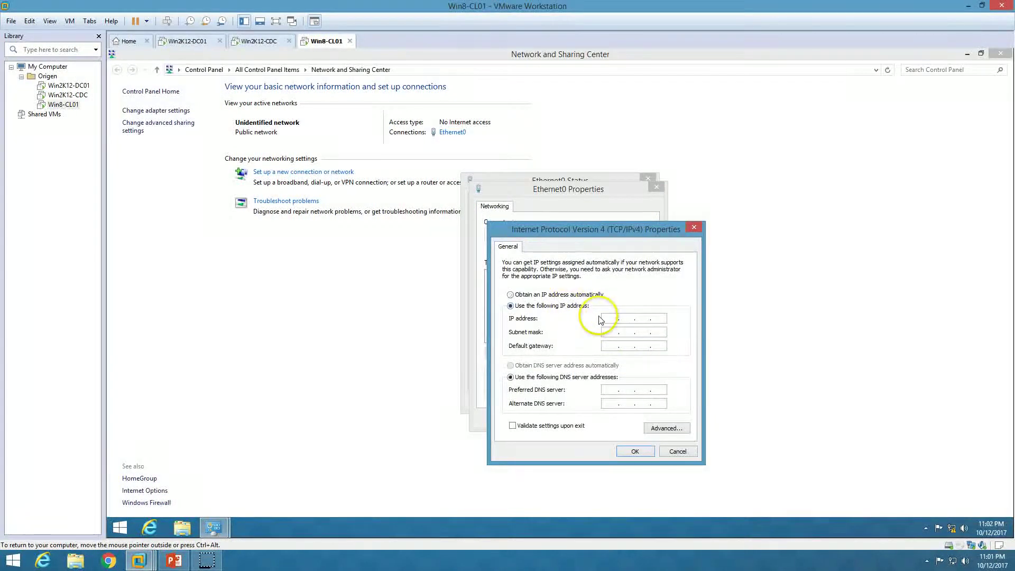
left_click(610, 319)
type("192.1")
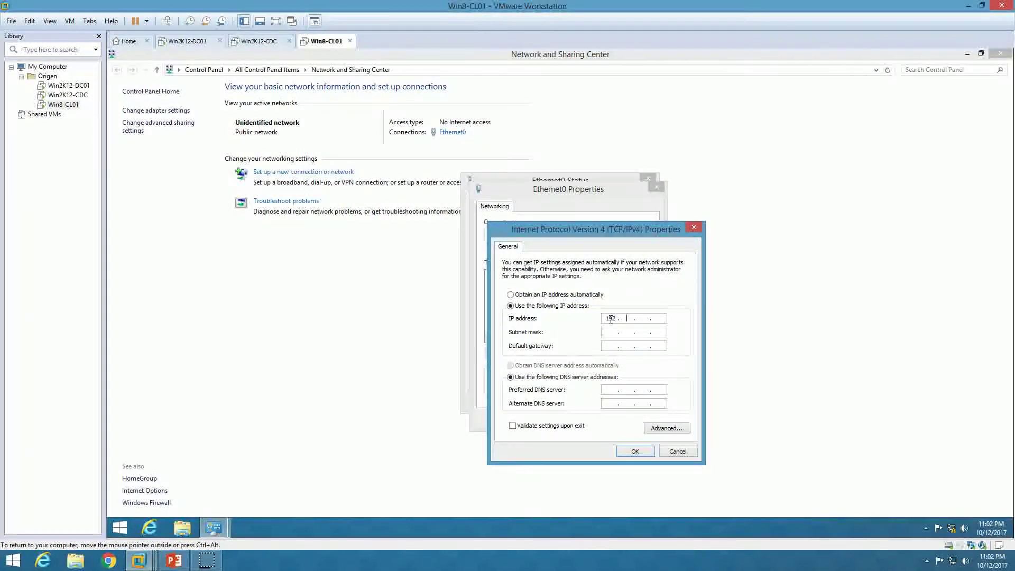
type("68.1.101")
key("Tab")
key("Tab")
key("Tab")
key("Tab")
type("192.168.1.")
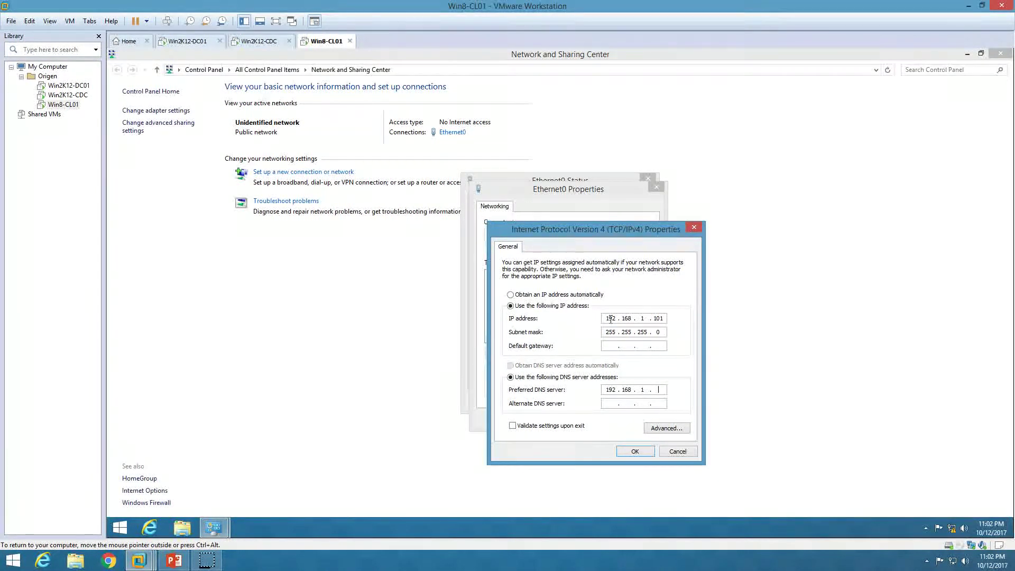
type("253")
left_click(635, 451)
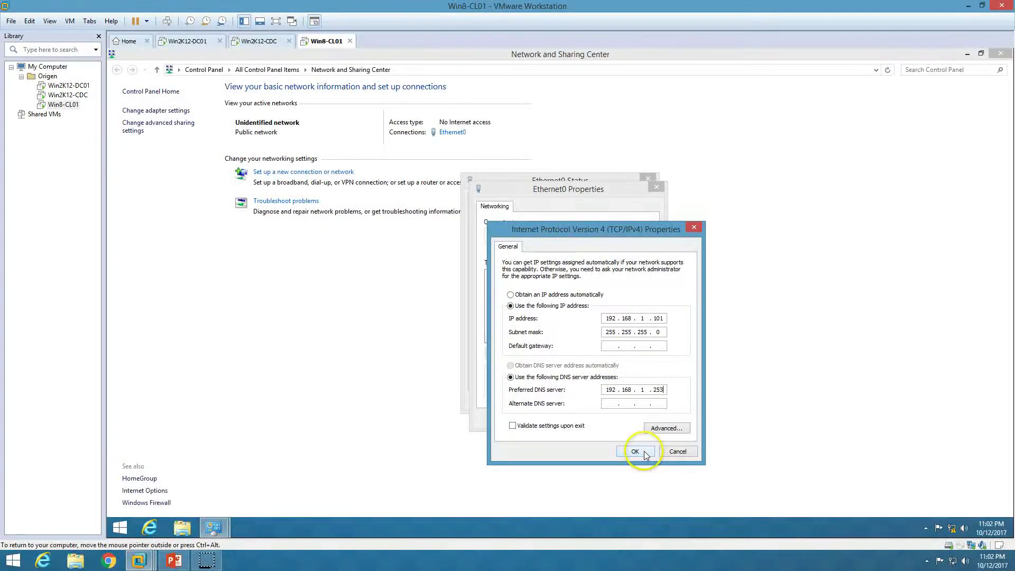
- Check the connection details, disable and re-enable Ethernet0, and close Network Connections
left_click(597, 418)
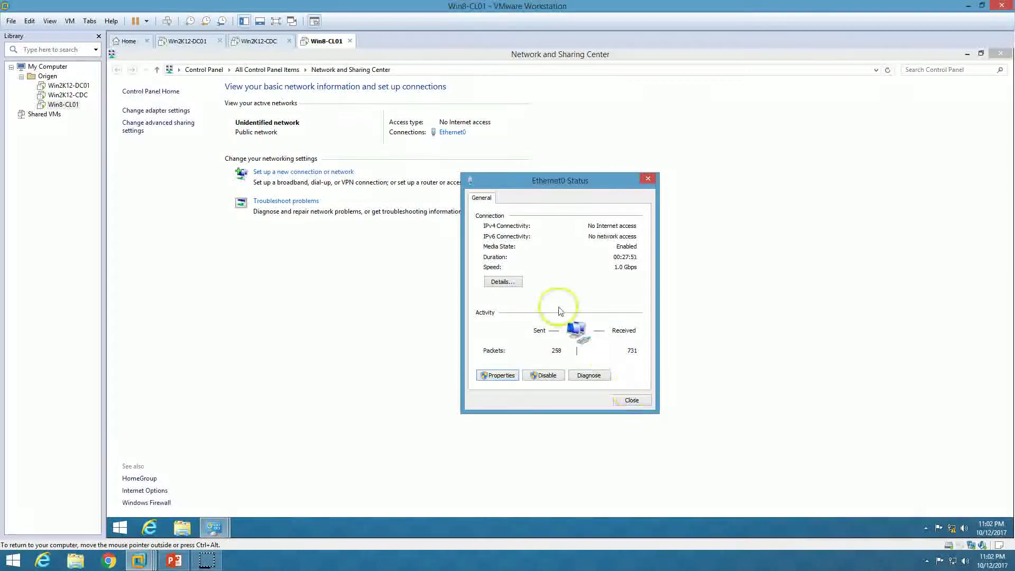
left_click(509, 279)
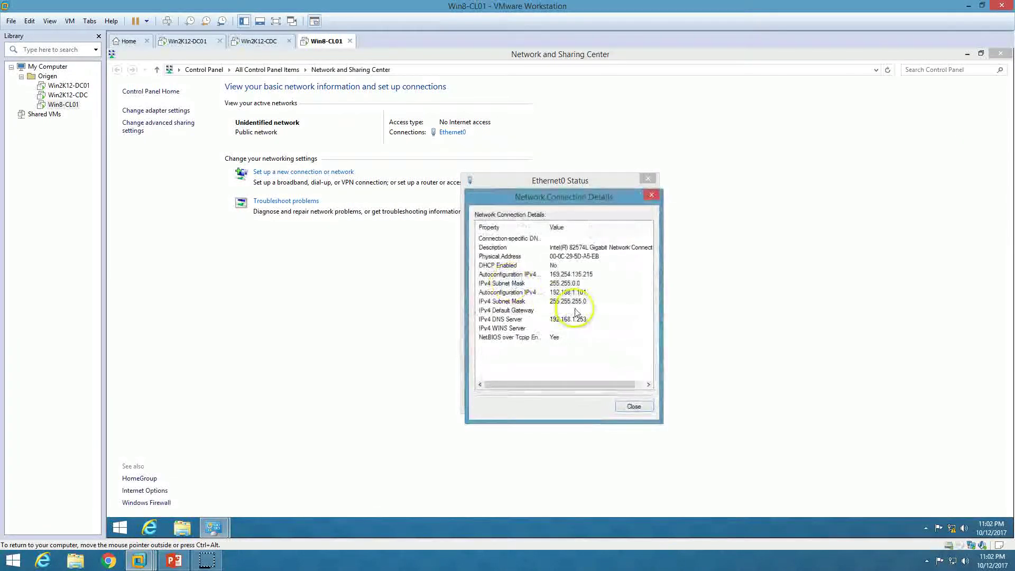
left_click(634, 405)
left_click(632, 401)
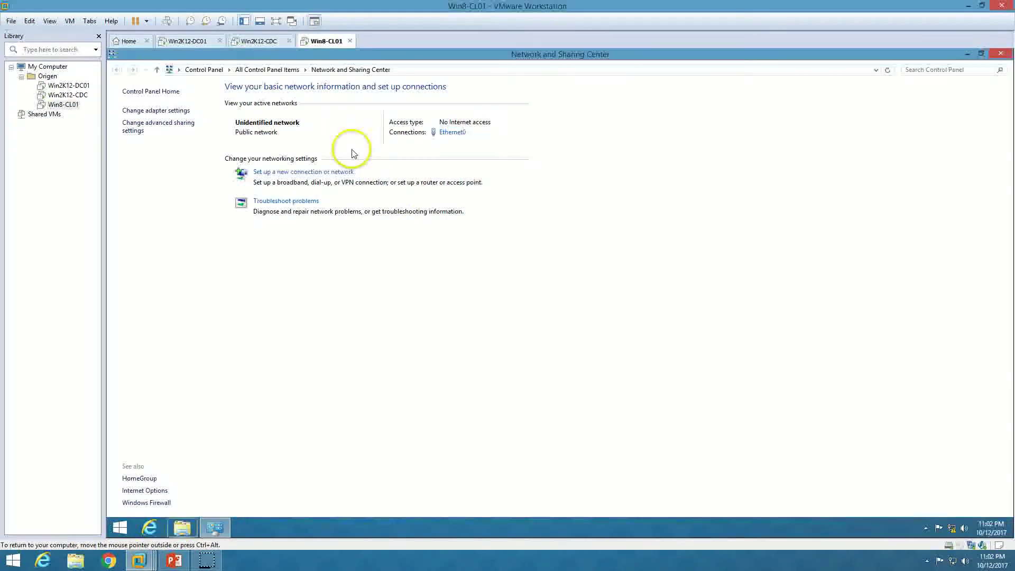
left_click(159, 111)
right_click(186, 110)
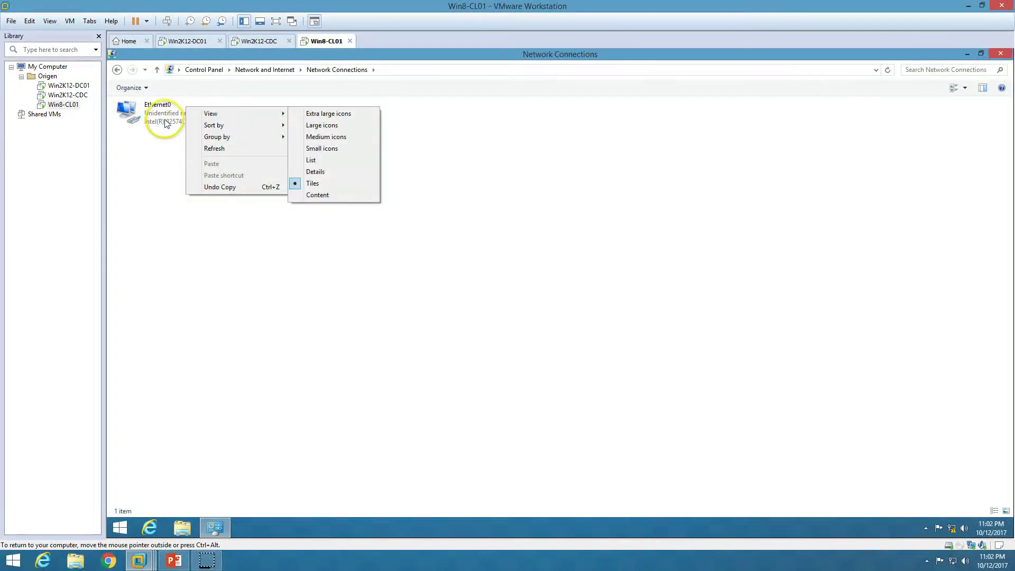
right_click(164, 118)
left_click(180, 123)
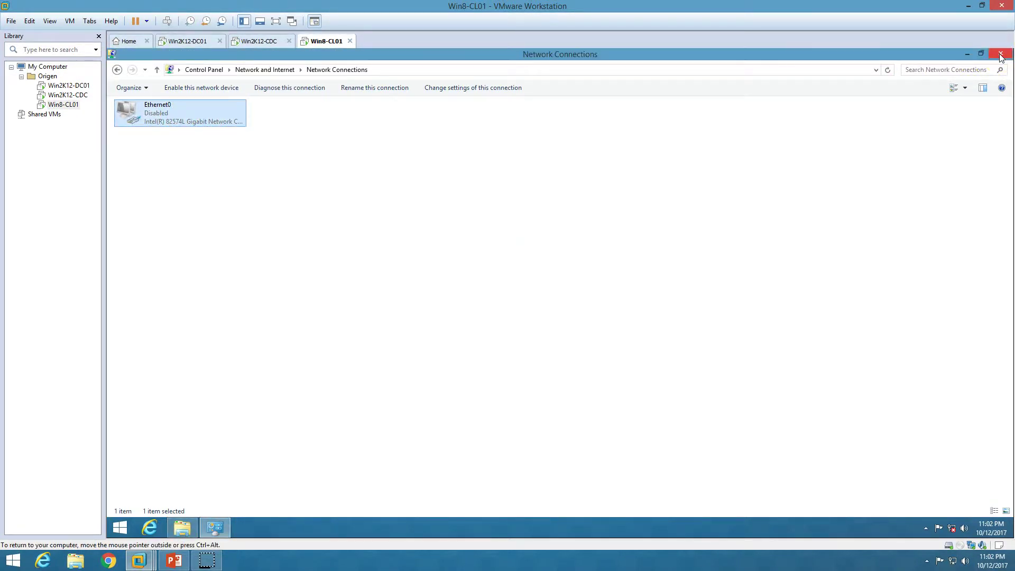
double_click(148, 109)
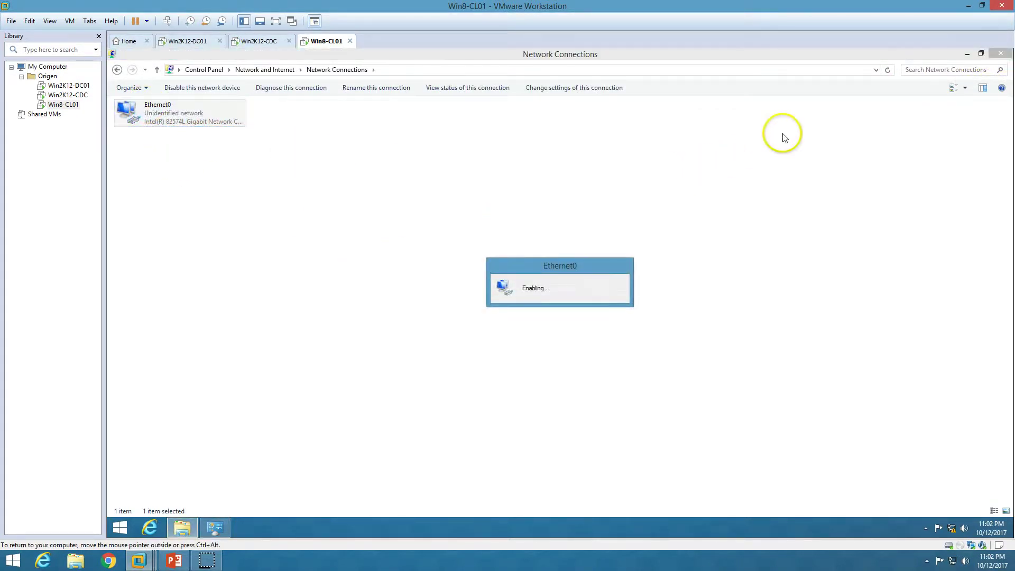
left_click(994, 52)
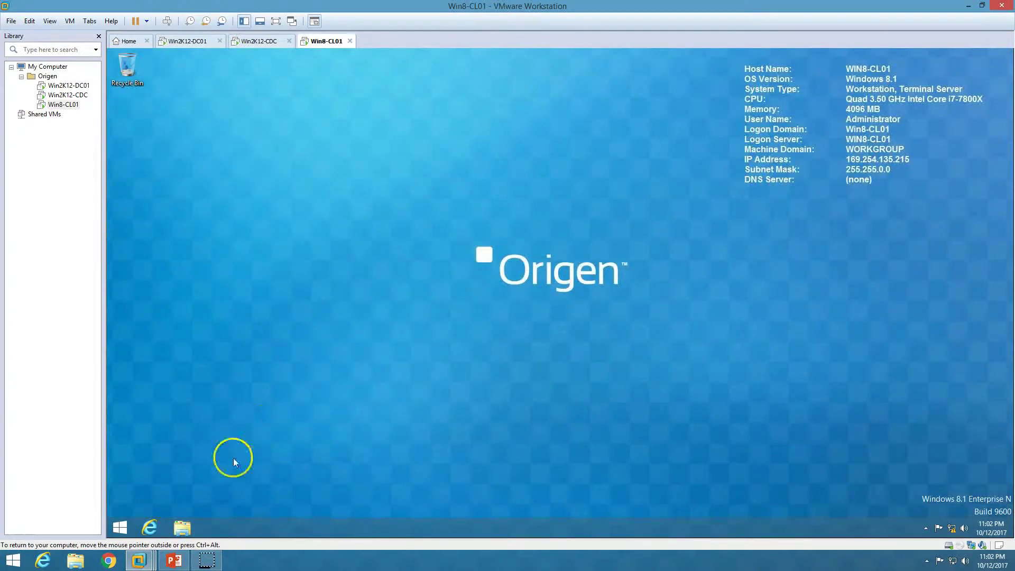
- From This PC's system properties, request to join Win8-CL01 to the prod.origen.co domain
left_click(180, 529)
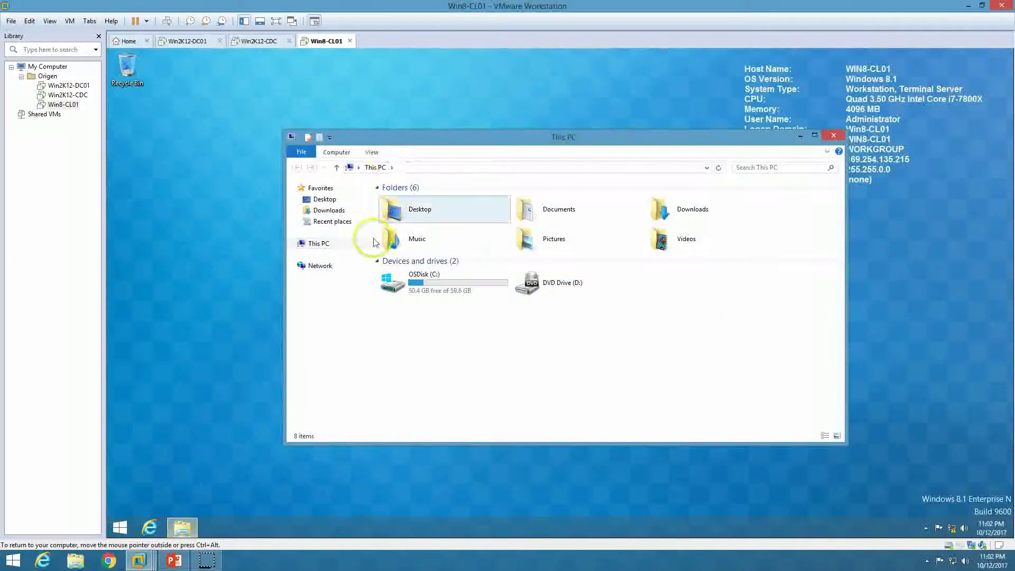
right_click(328, 244)
left_click(363, 373)
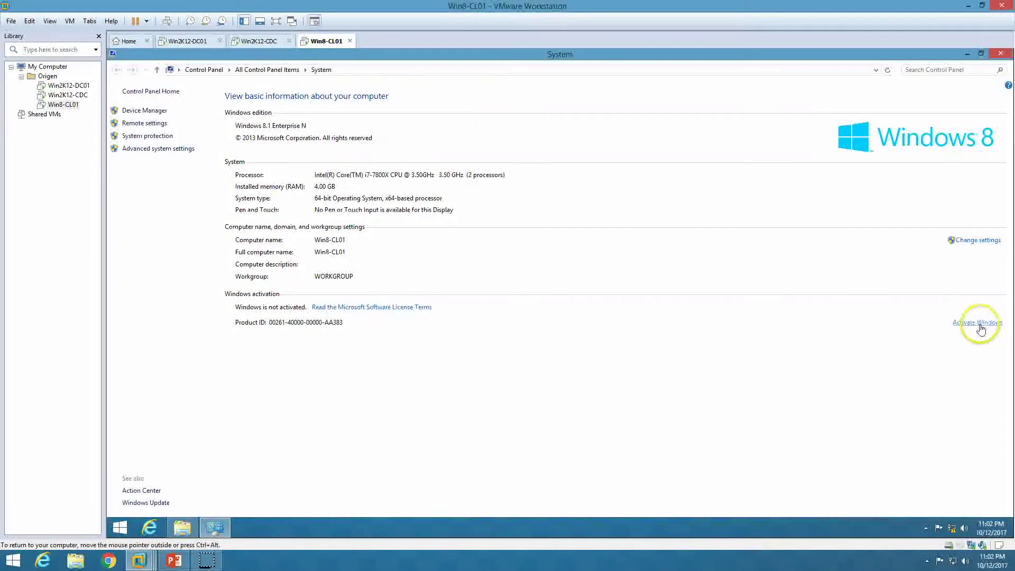
left_click(978, 240)
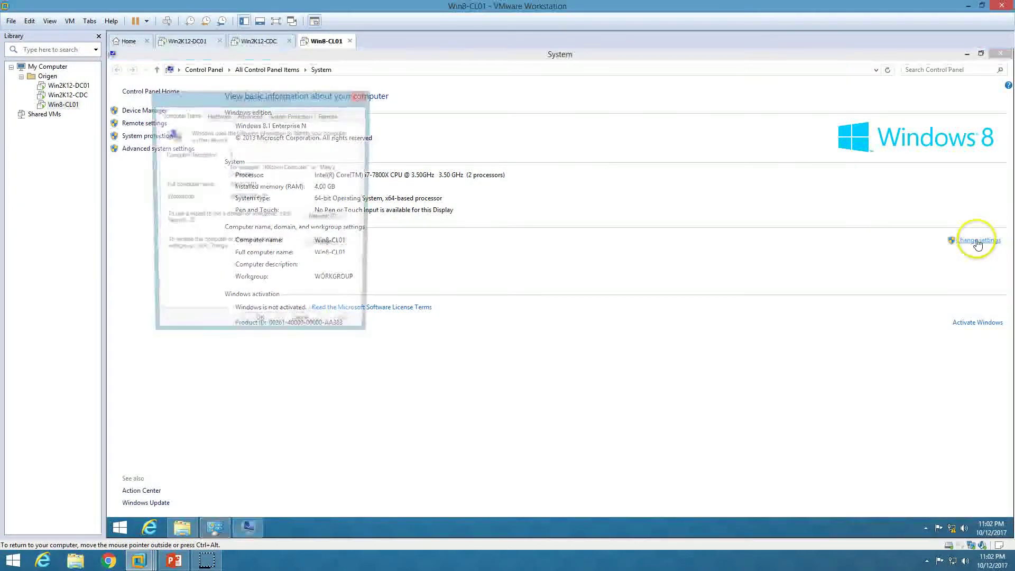
left_click(333, 246)
left_click(187, 240)
type("pron.origen")
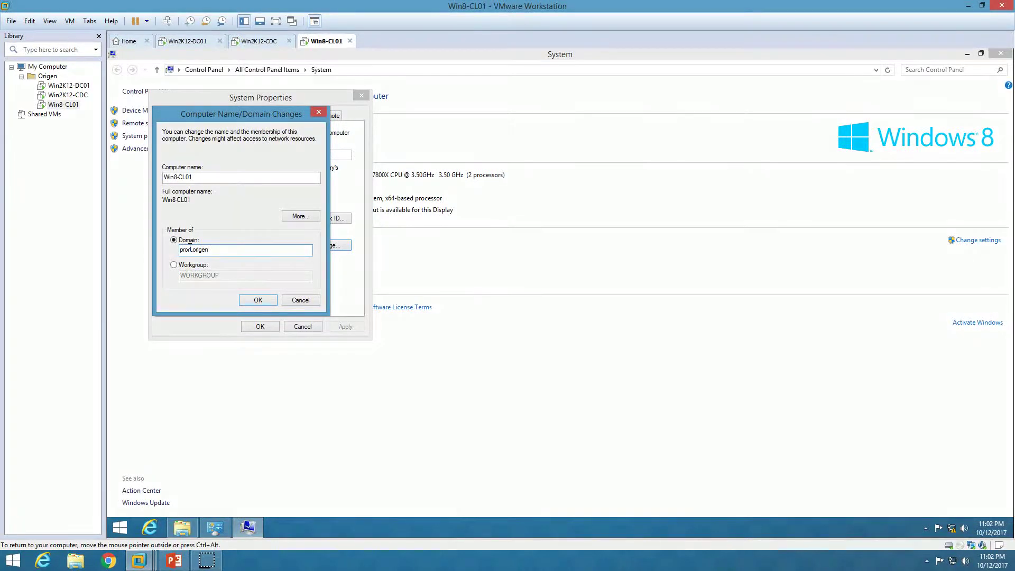
type("d.origen.co")
key("Return")
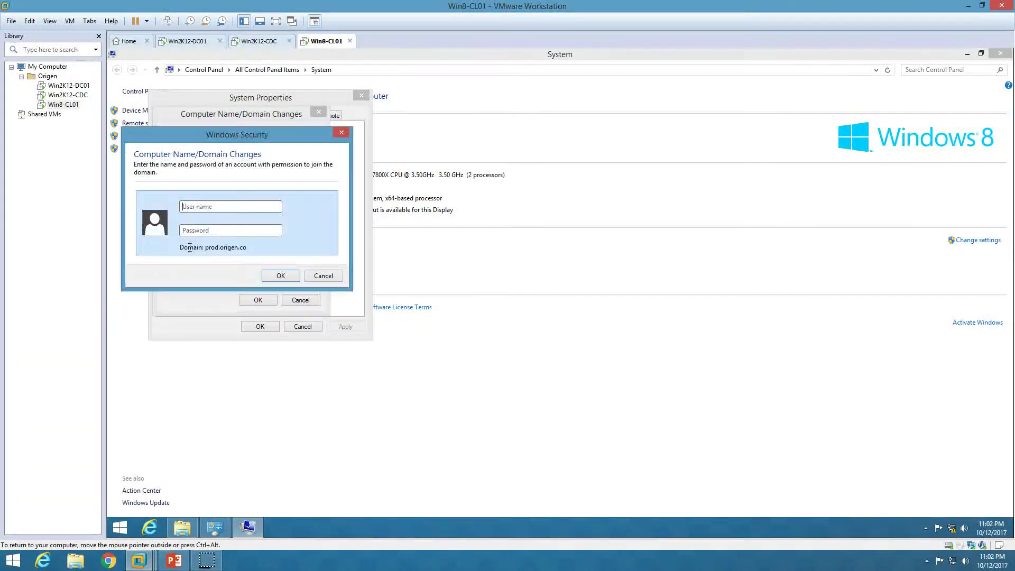
- Enter the domain administrator credentials, retrying after the incorrect-password error
type("Admnistrat•••••••")
key("Return")
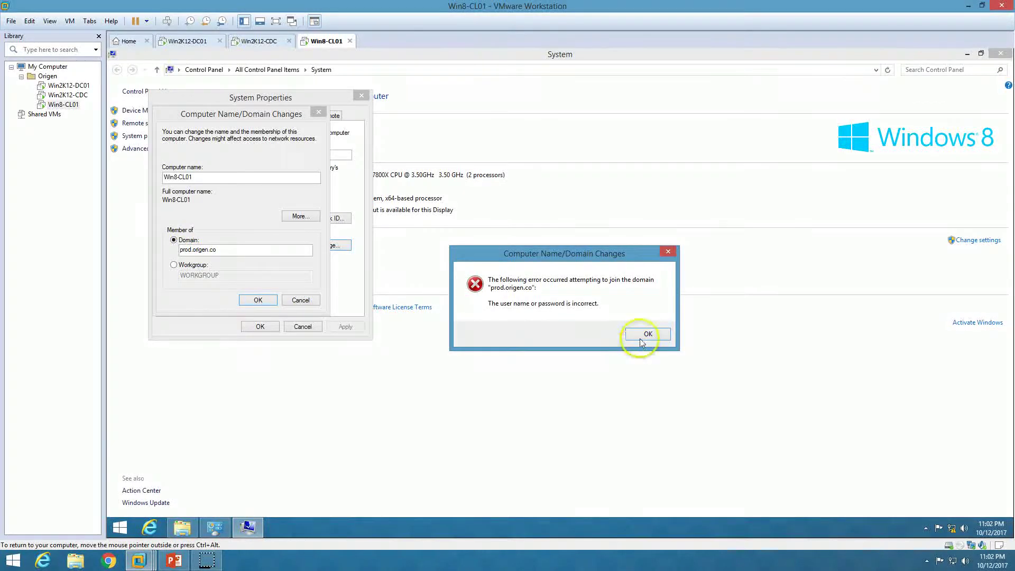
left_click(646, 334)
left_click(277, 301)
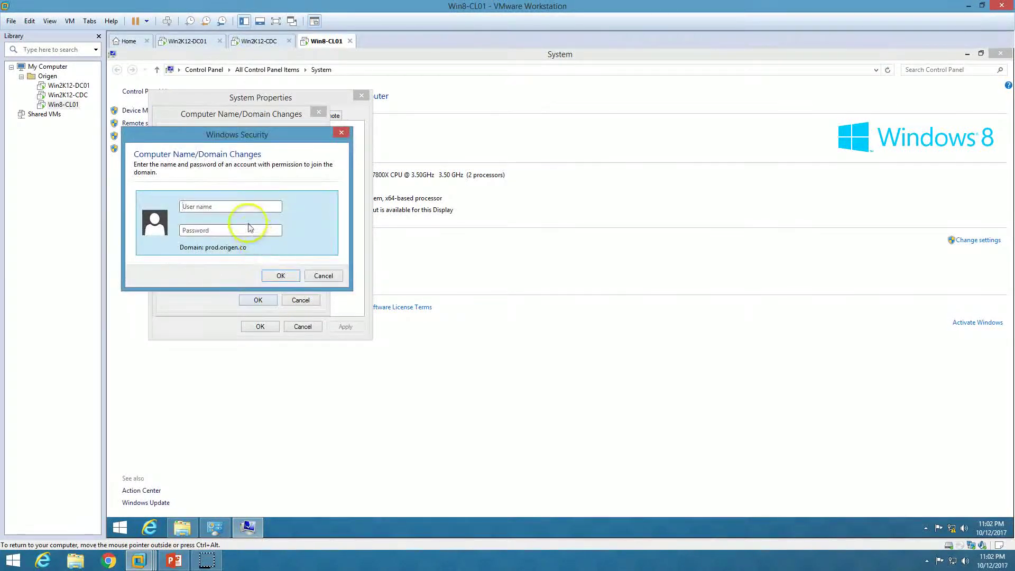
type("Admin")
type("istrator")
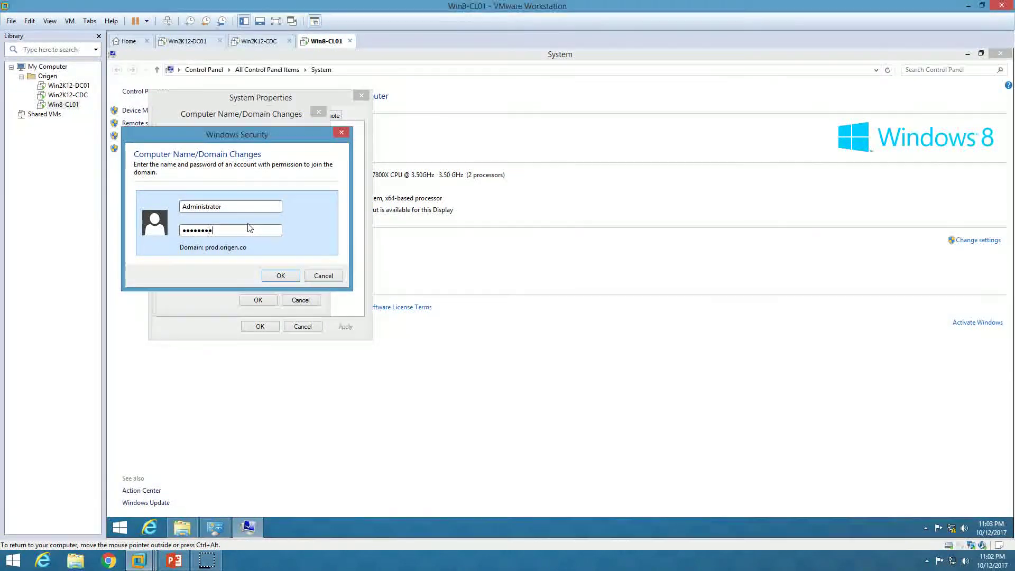
left_click(278, 274)
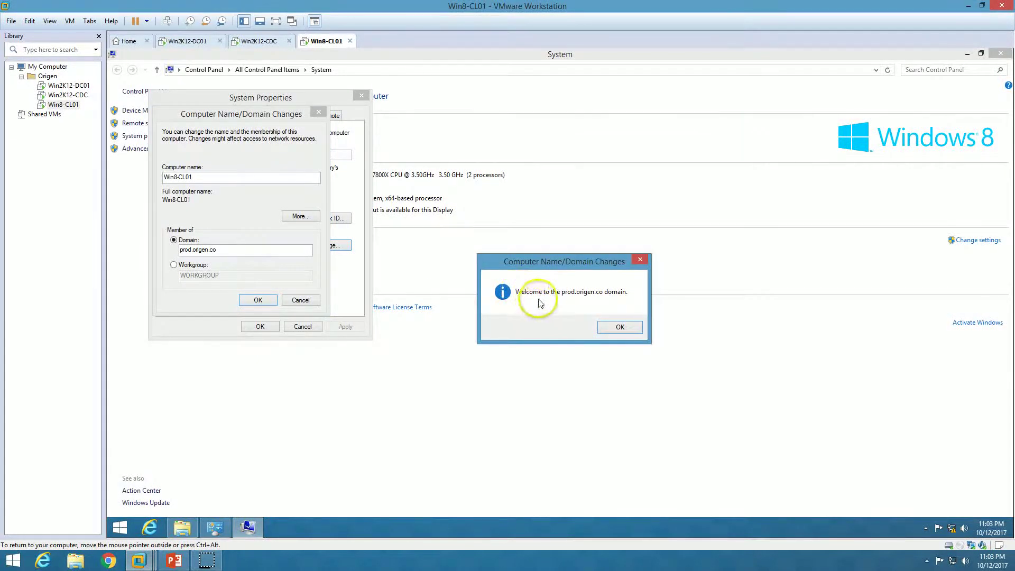
- Acknowledge the domain welcome and restart notices, and restart Win8-CL01 now
left_click(622, 327)
left_click(623, 301)
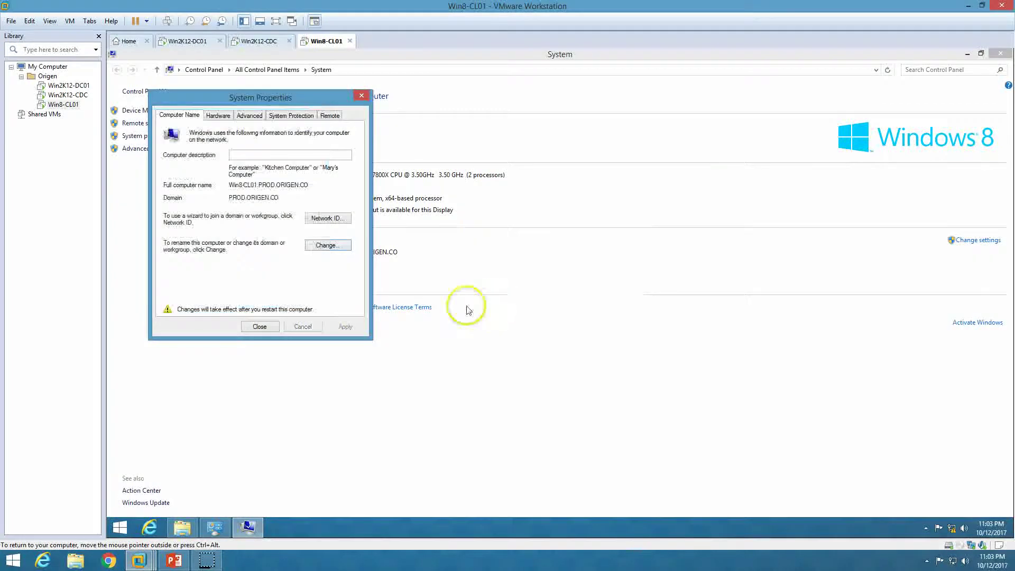
left_click(259, 327)
left_click(560, 297)
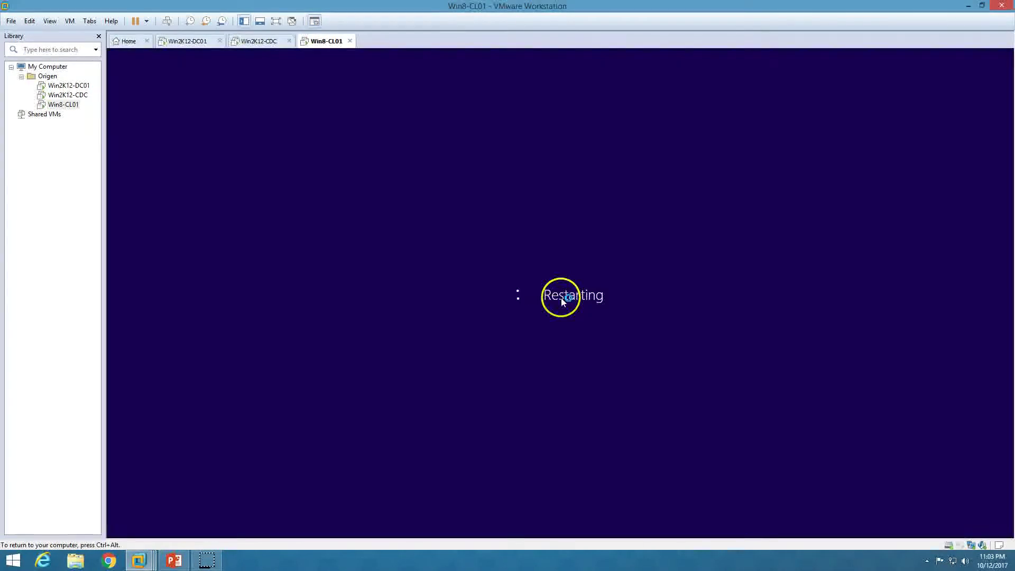
left_click(261, 40)
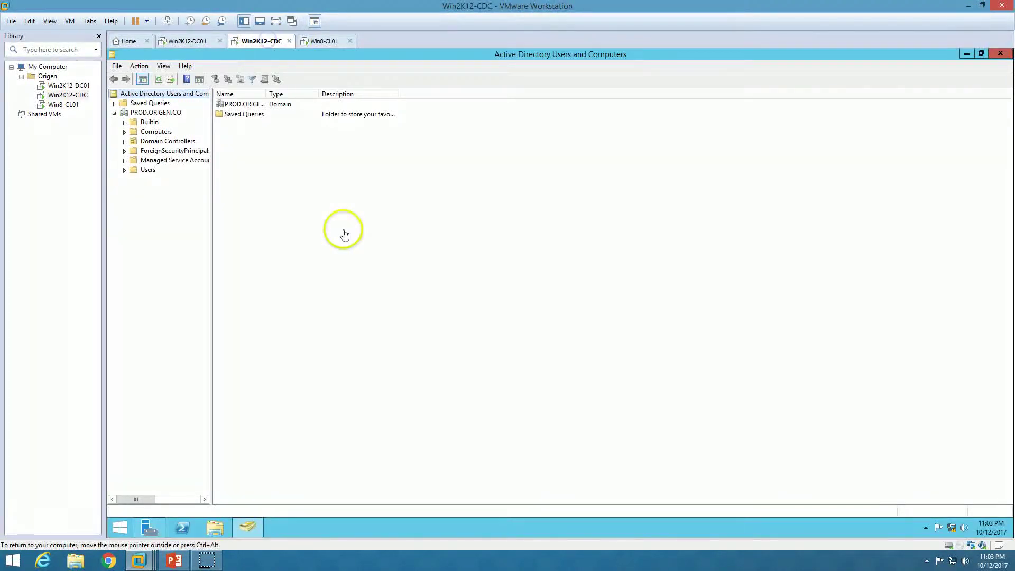
- Browse PROD.ORIGEN.CO's Computers and Users containers and start a new user in Users
right_click(145, 112)
left_click(138, 132)
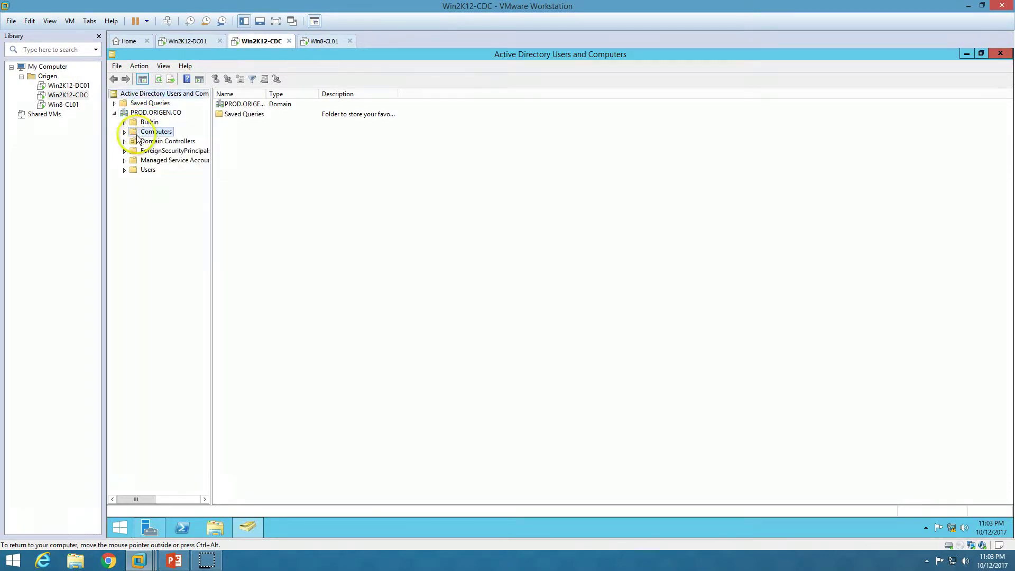
left_click(143, 172)
right_click(143, 172)
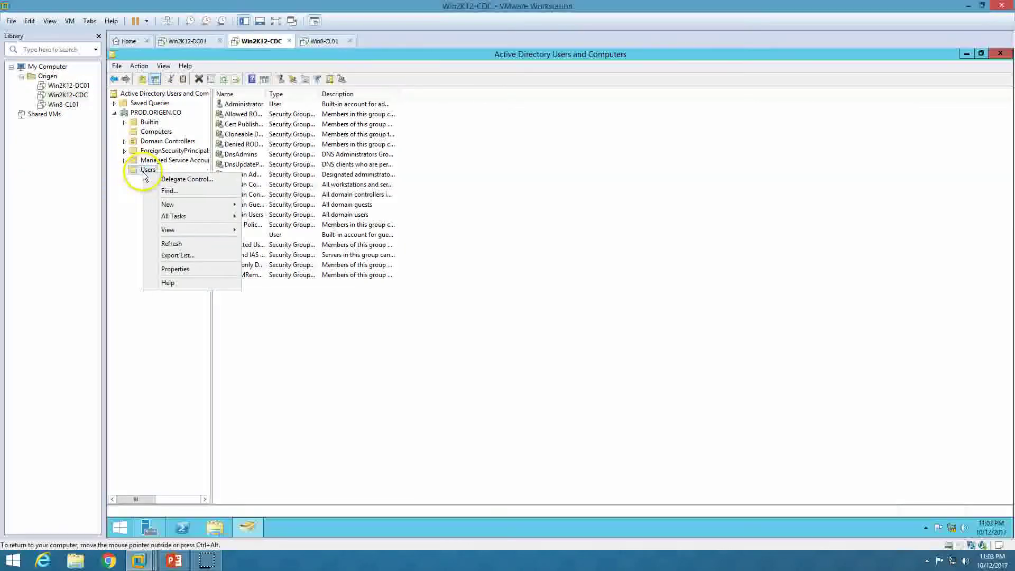
mouse_move(175, 205)
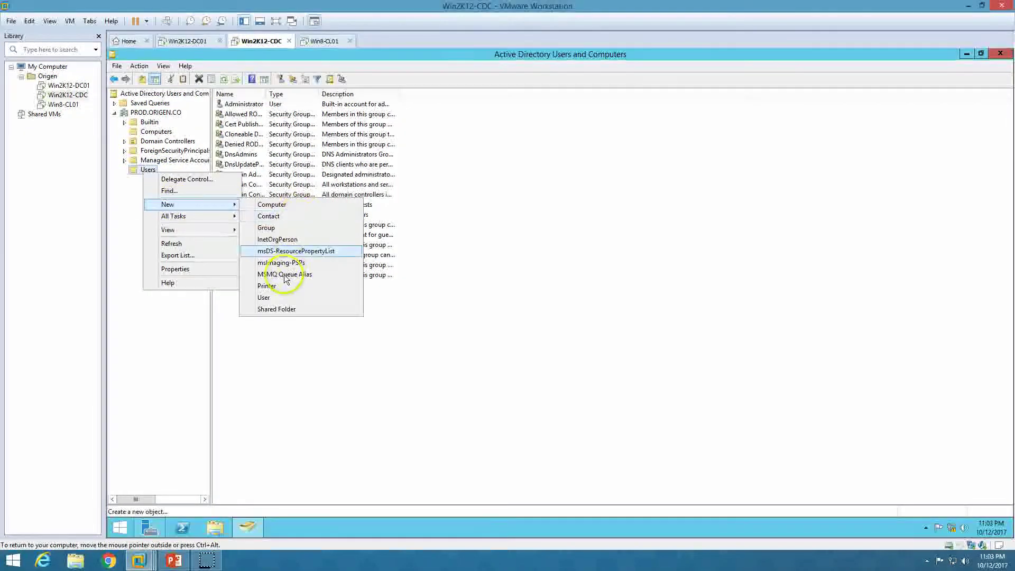
left_click(273, 298)
type("User01")
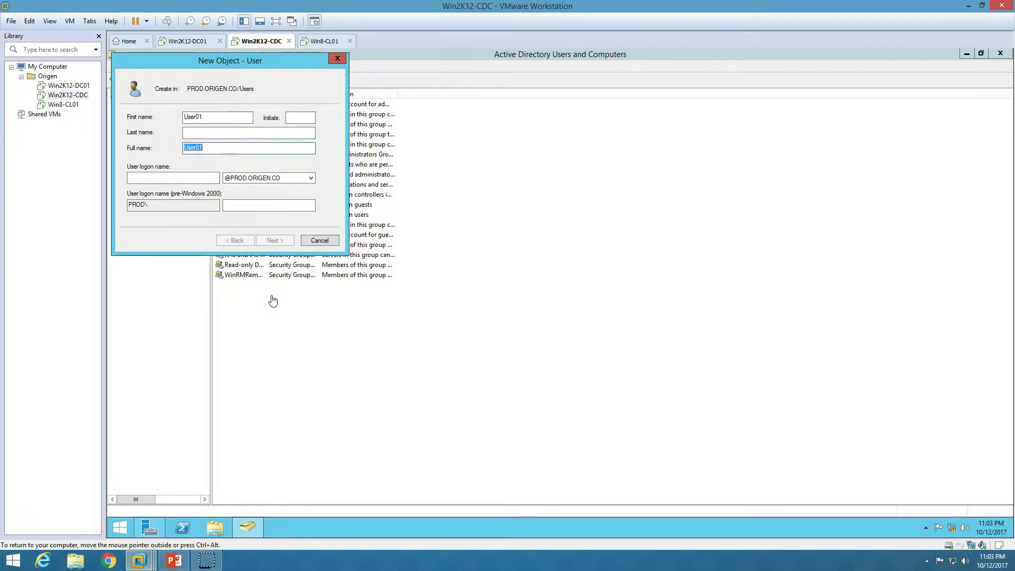
left_click(174, 178)
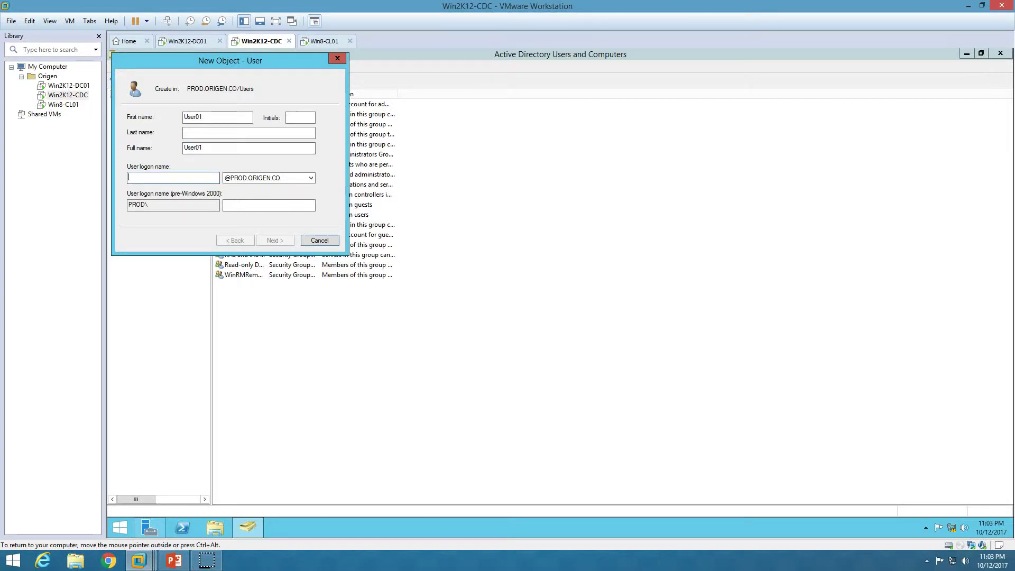
type("User01")
left_click(283, 178)
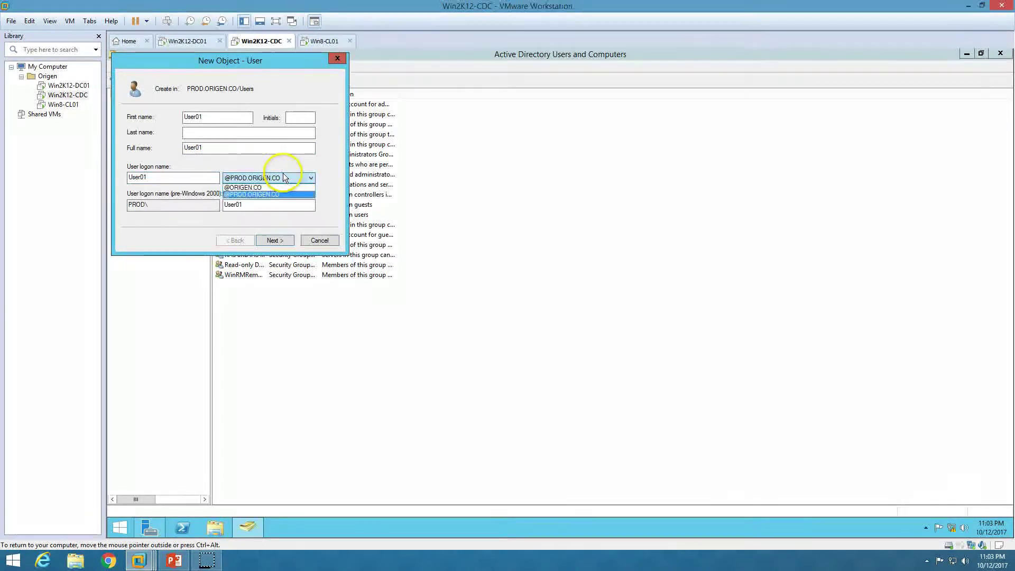
left_click(265, 187)
left_click(270, 180)
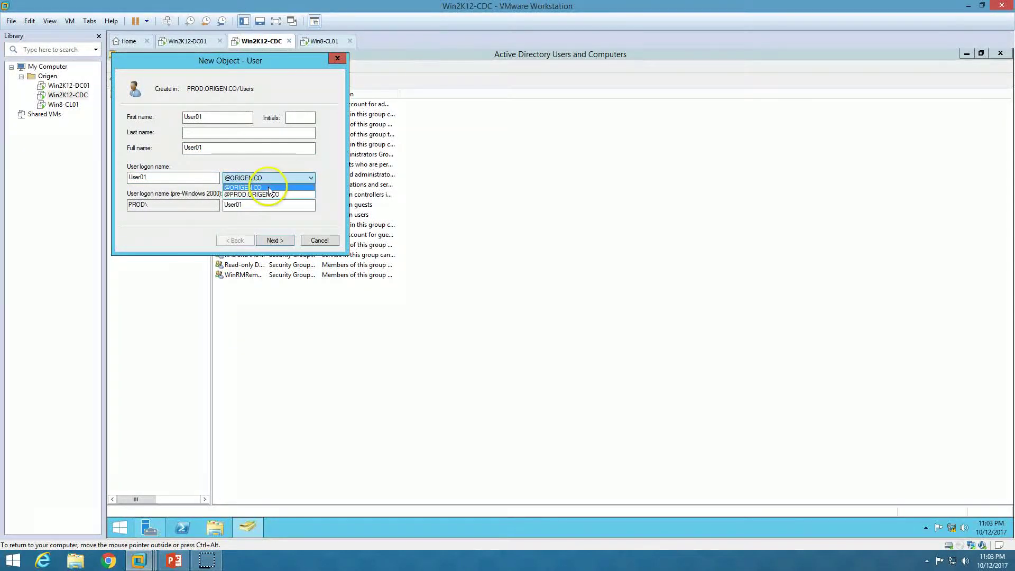
left_click(262, 195)
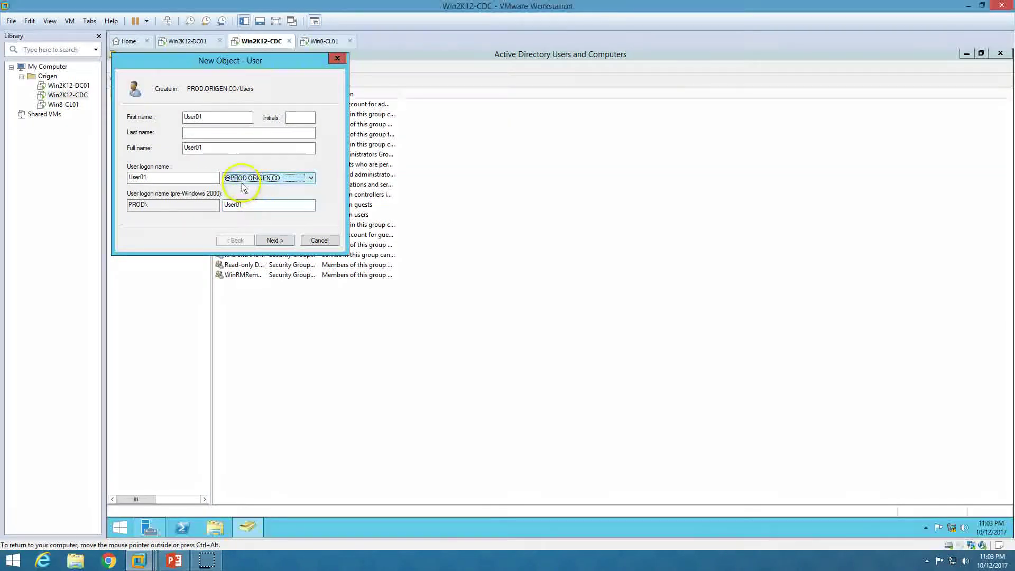
left_click(275, 240)
left_click(236, 240)
left_click(274, 240)
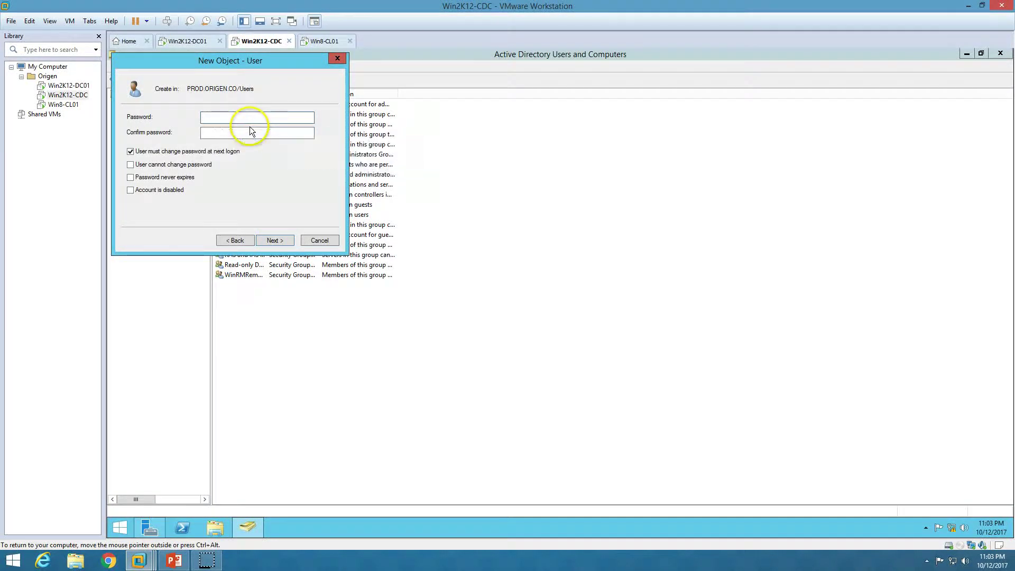
- Set and confirm the user's password, make it unchangeable and never expiring, and finish
key("Tab")
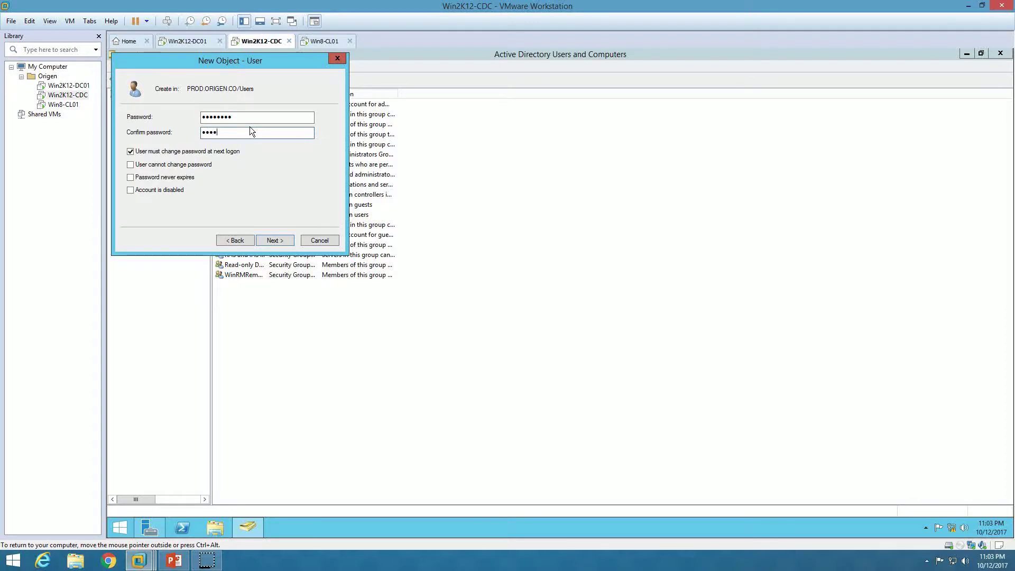
left_click(189, 152)
left_click(172, 164)
left_click(162, 177)
left_click(275, 240)
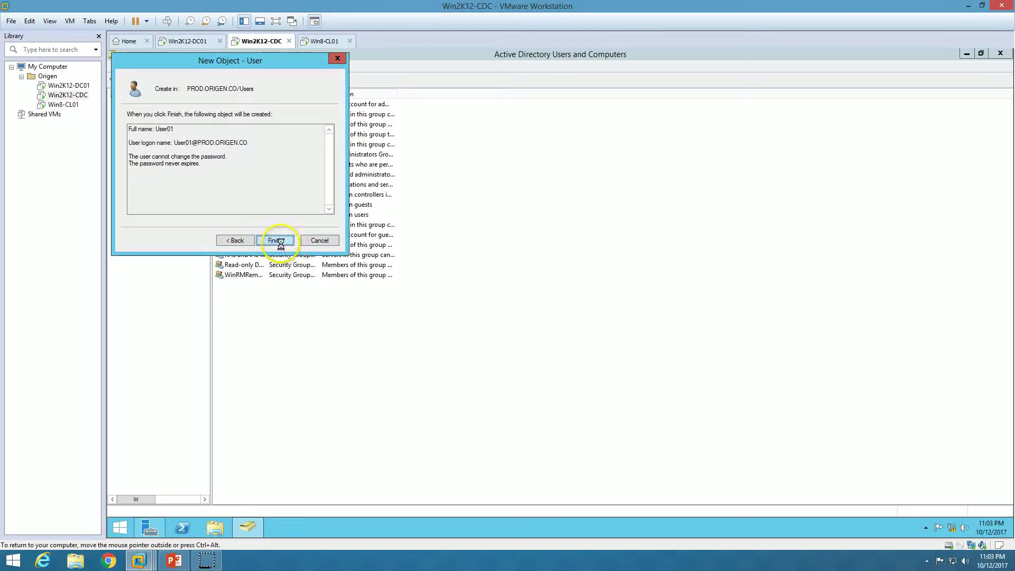
left_click(277, 241)
left_click(253, 276)
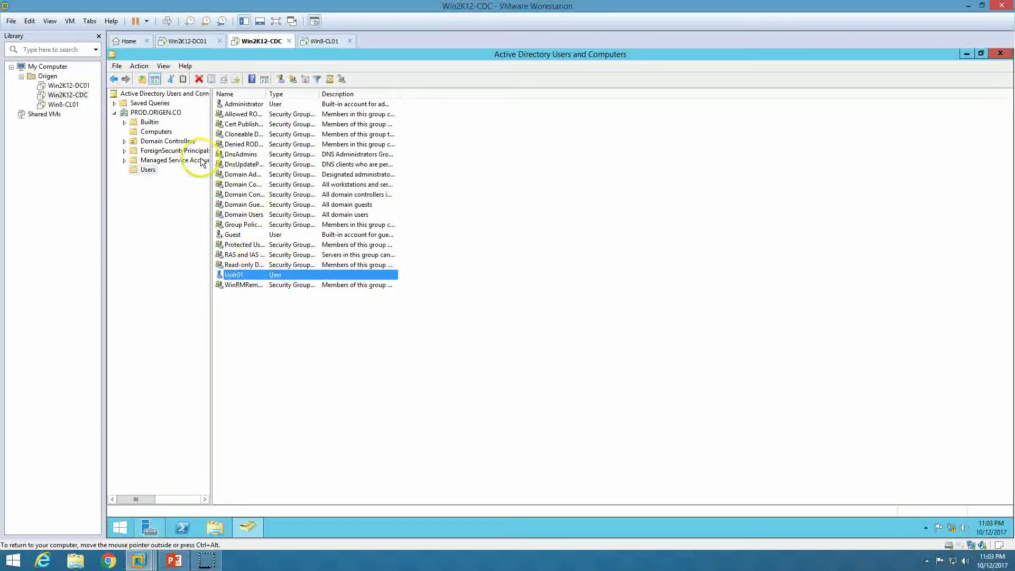
- Refresh the Computers container, select WIN8-CL01, then switch to the Win8-CL01 machine
left_click(165, 136)
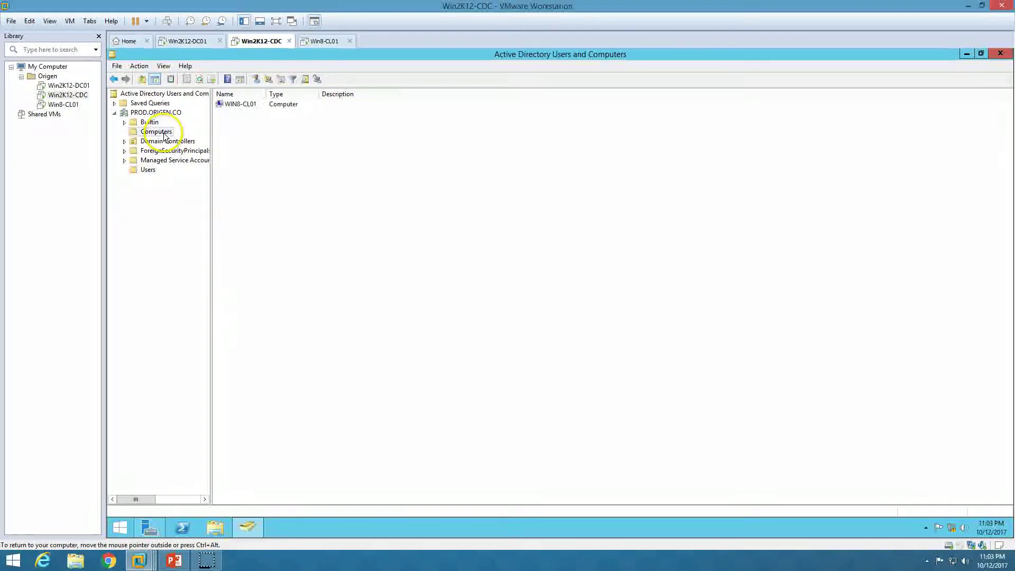
right_click(227, 143)
left_click(264, 199)
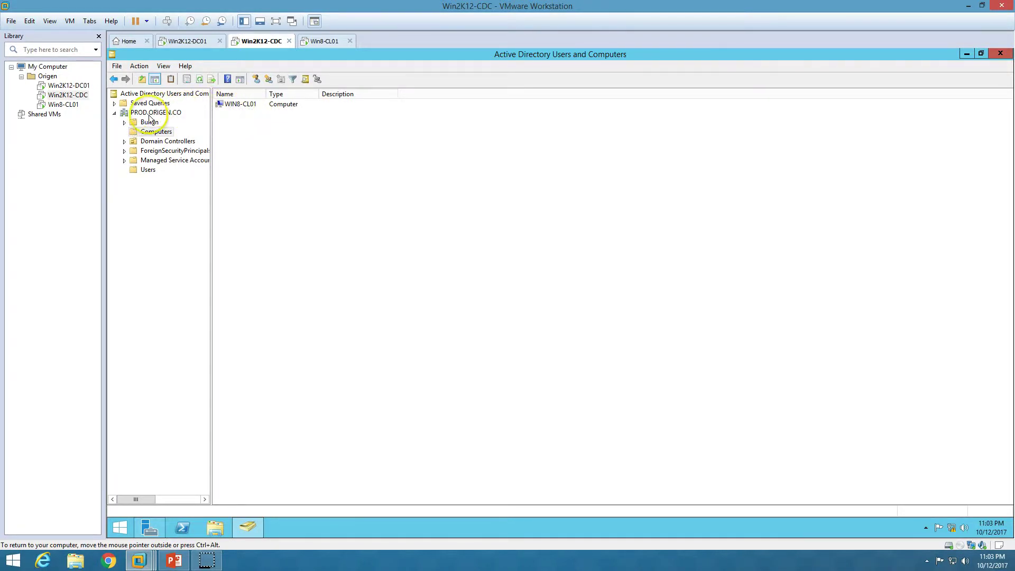
left_click(248, 104)
left_click(320, 41)
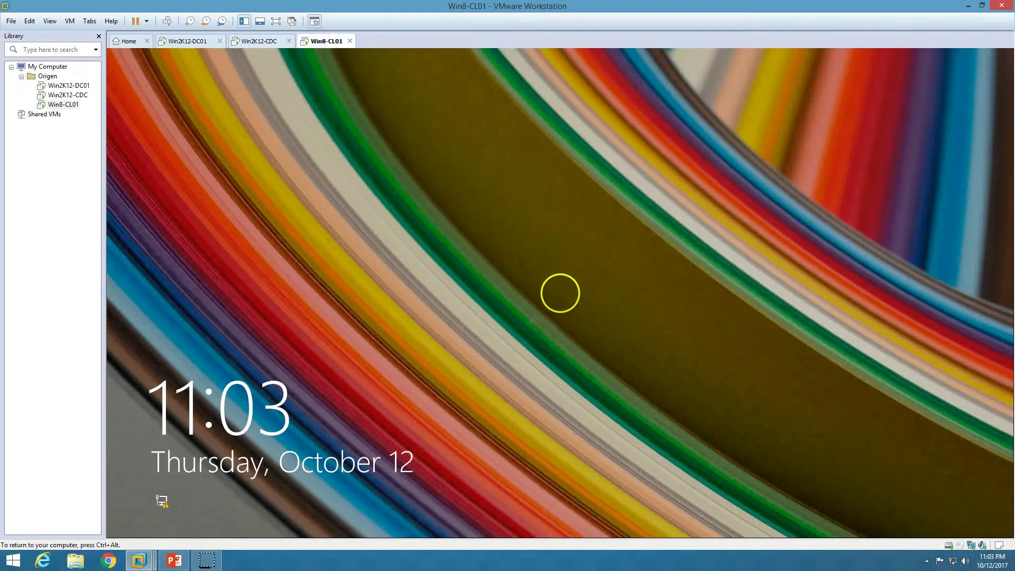
- Sign in to Win8-CL01 as Other user 'User01' with the domain account's password
left_click(559, 292)
left_click(404, 196)
left_click(623, 227)
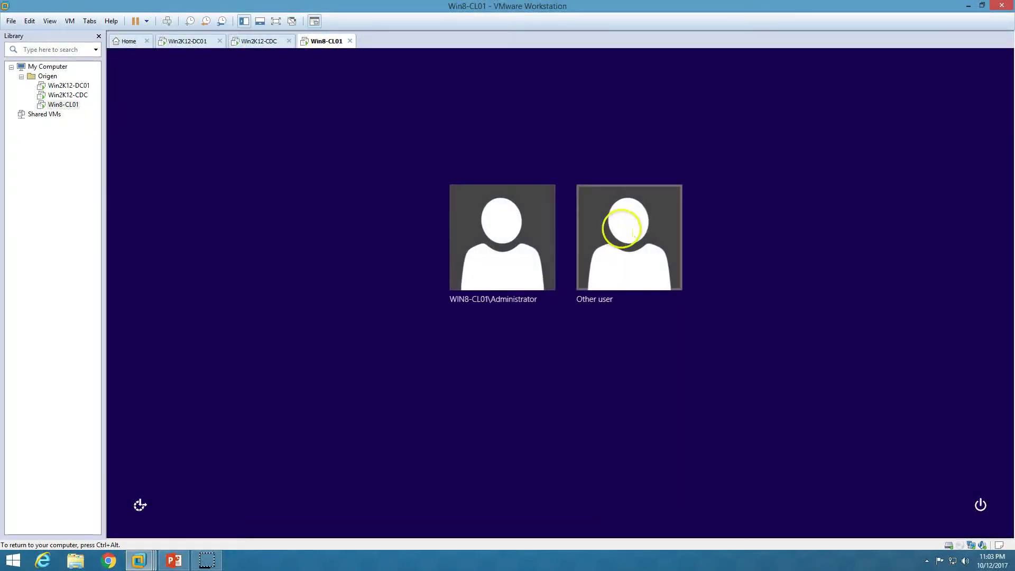
type("User01")
key("Tab")
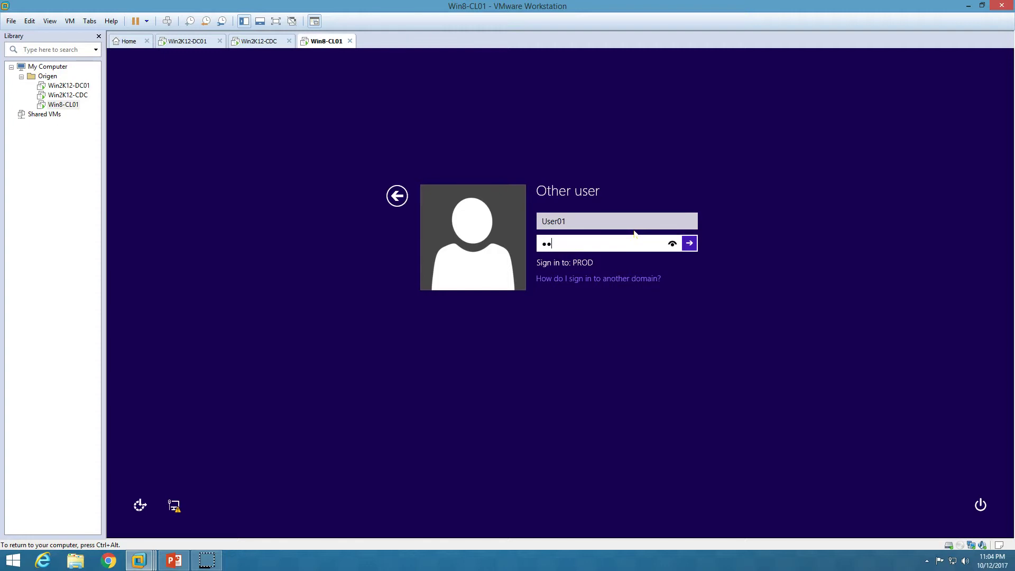
key("Return")
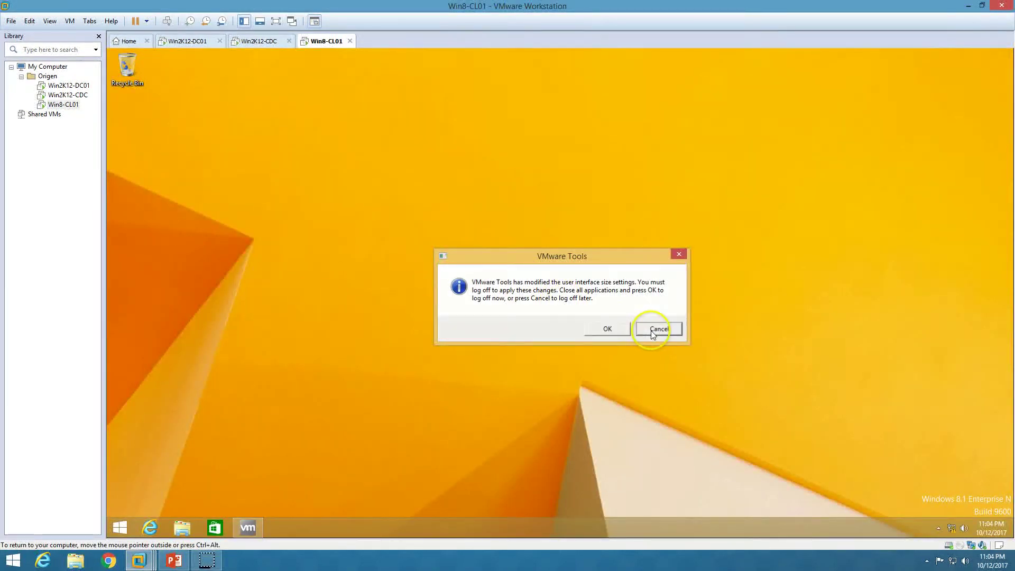
- Dismiss the VMware Tools prompt, unpin Store from the taskbar, and return to the desktop
left_click(654, 330)
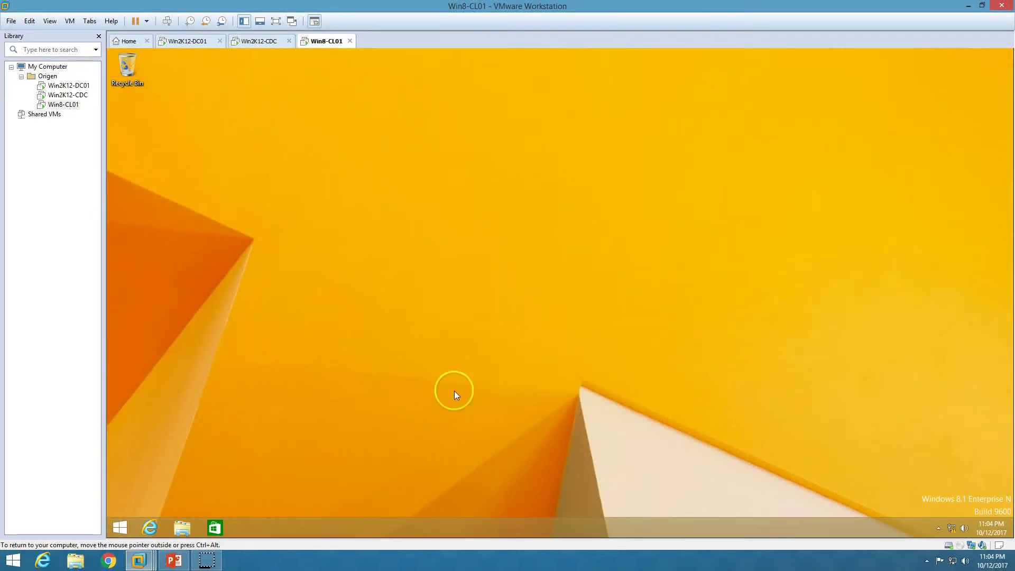
right_click(222, 529)
left_click(235, 501)
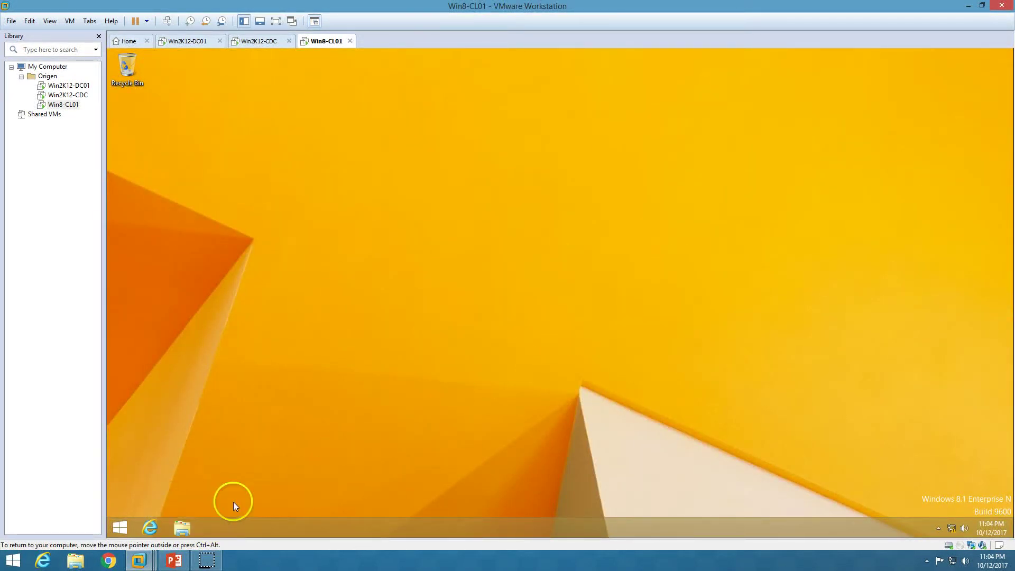
left_click(119, 527)
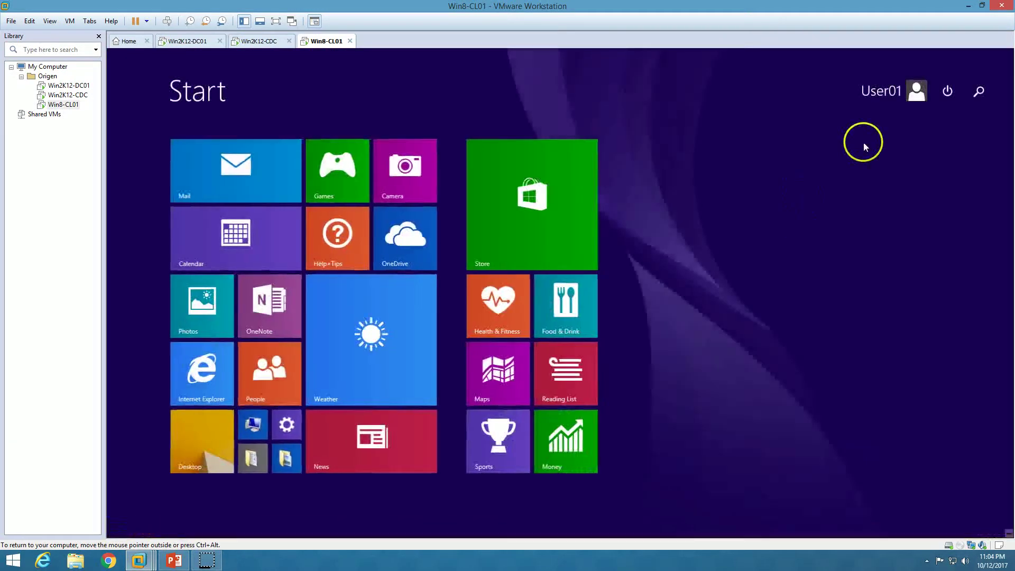
left_click(899, 91)
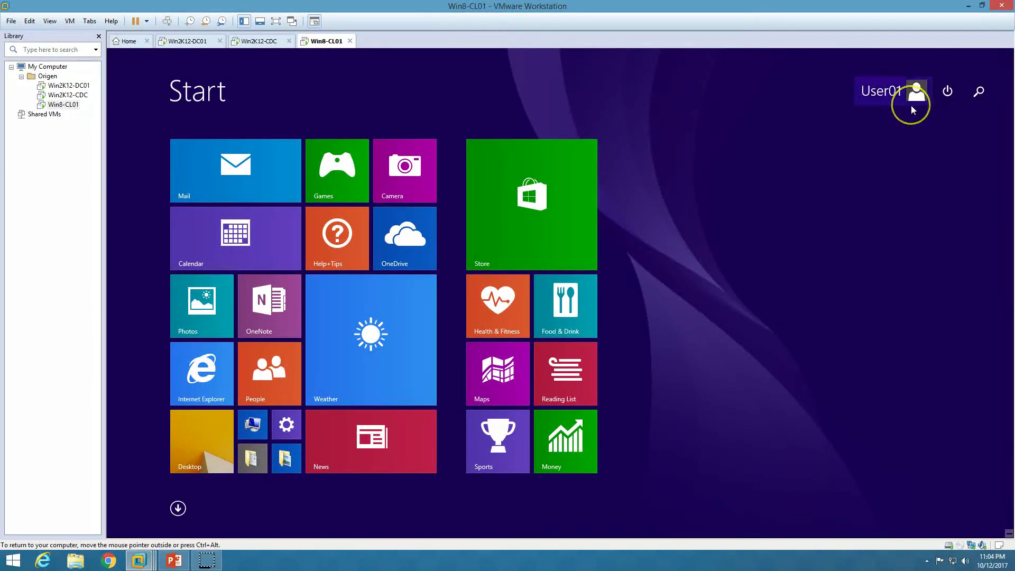
left_click(880, 86)
left_click(881, 87)
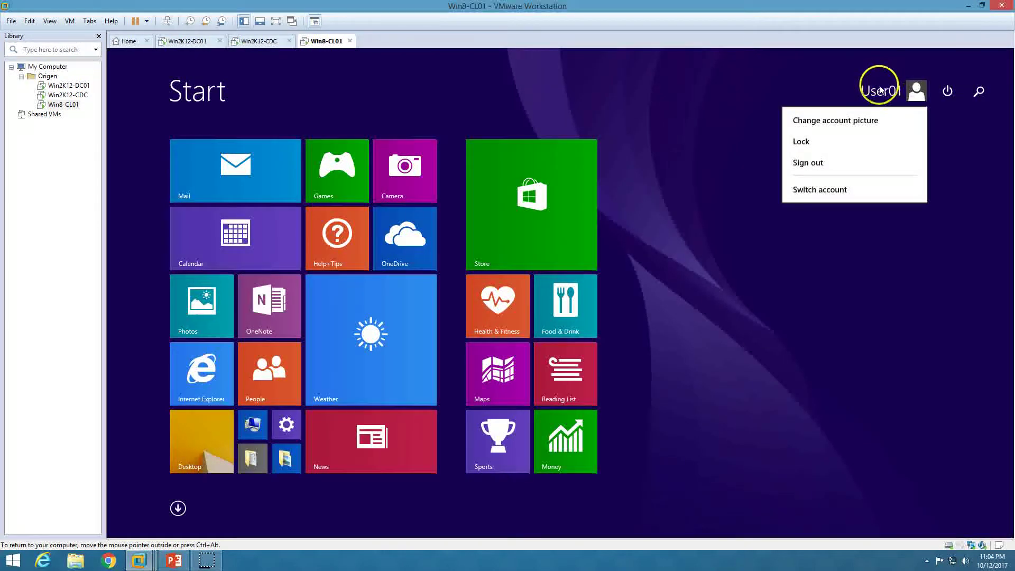
left_click(226, 432)
left_click(226, 432)
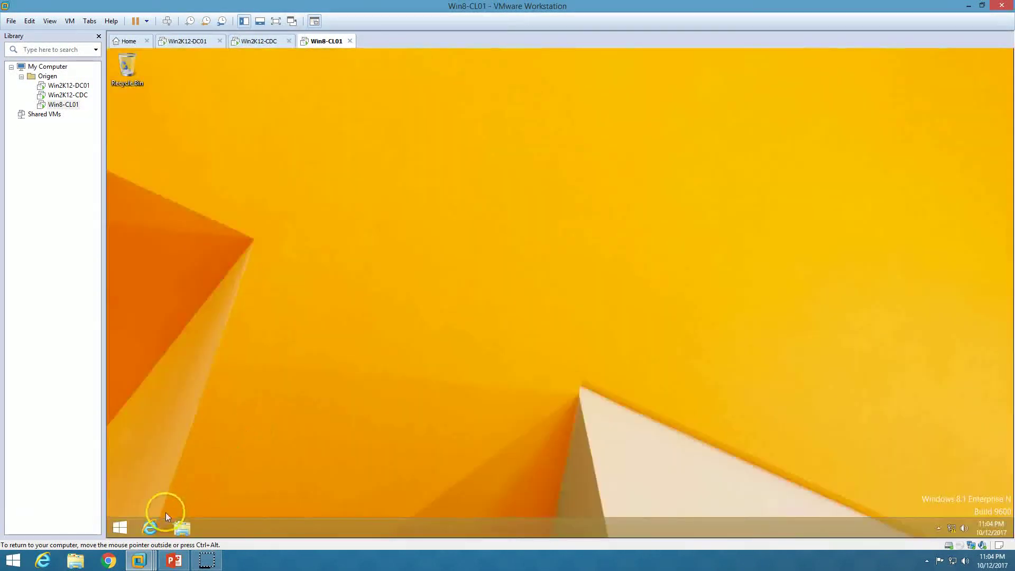
- Launch cmd from Run and run whoami to confirm the prod\user01 identity
right_click(119, 529)
left_click(153, 492)
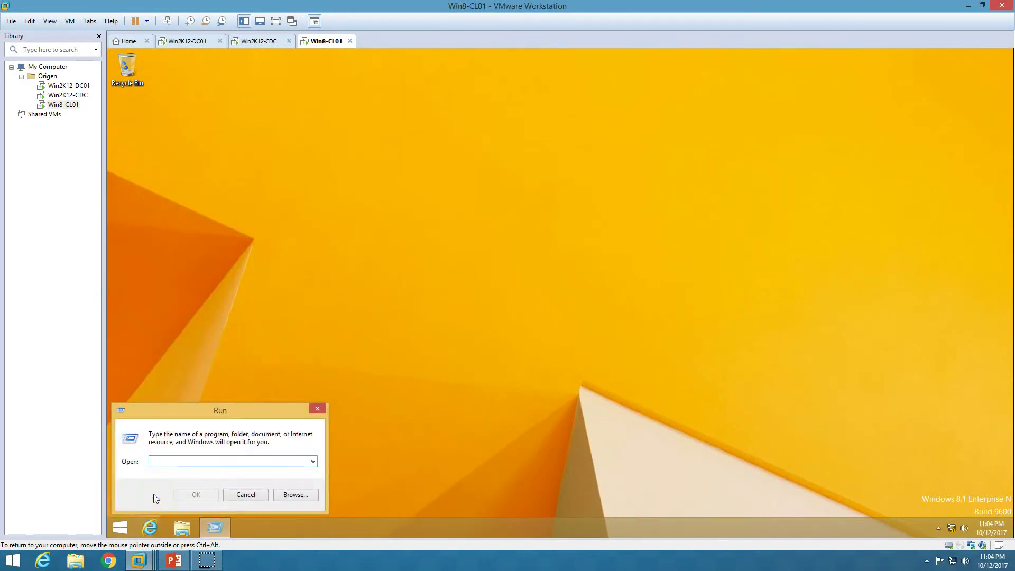
type("cmd")
key("Return")
type("whoami")
key("Return")
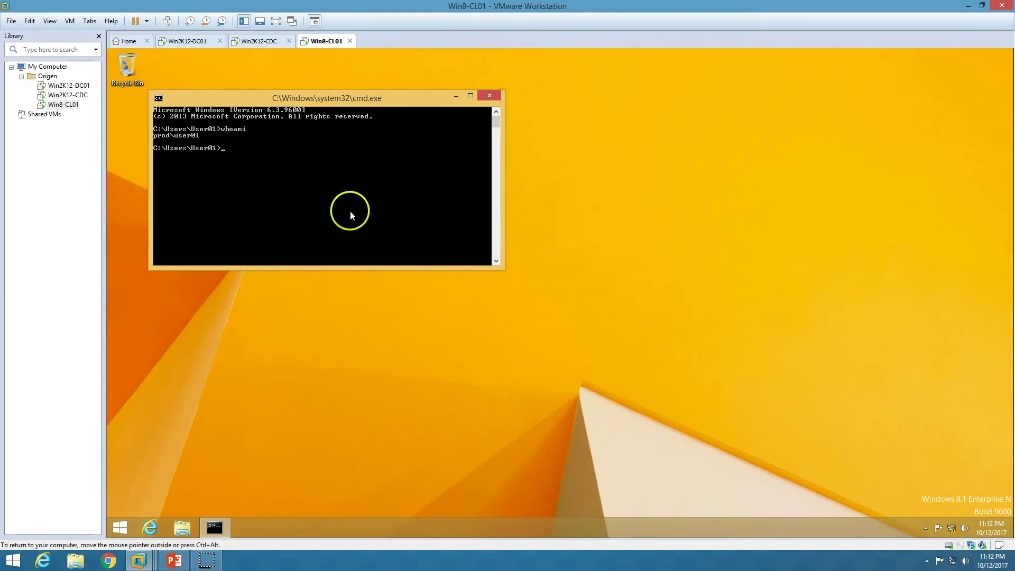
- Check This PC's maximized System properties for domain PROD.ORIGEN.CO, then switch back to PowerPoint
left_click(290, 386)
left_click(185, 527)
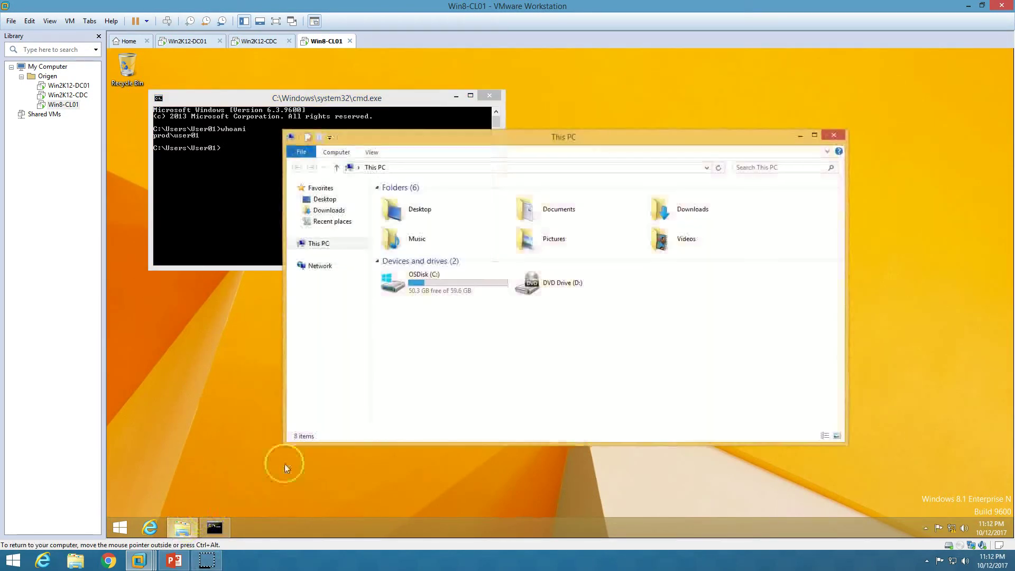
right_click(320, 244)
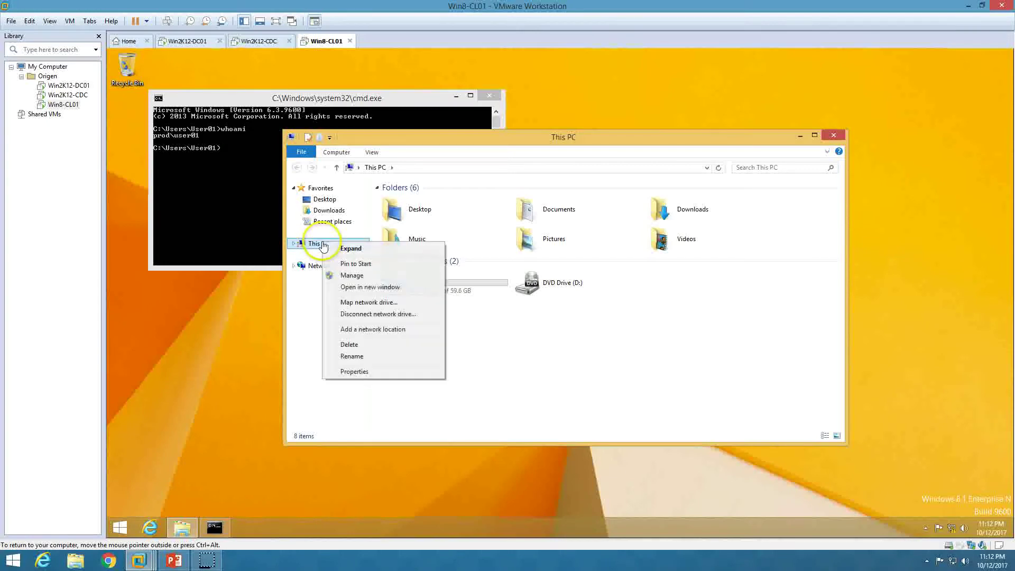
left_click(365, 372)
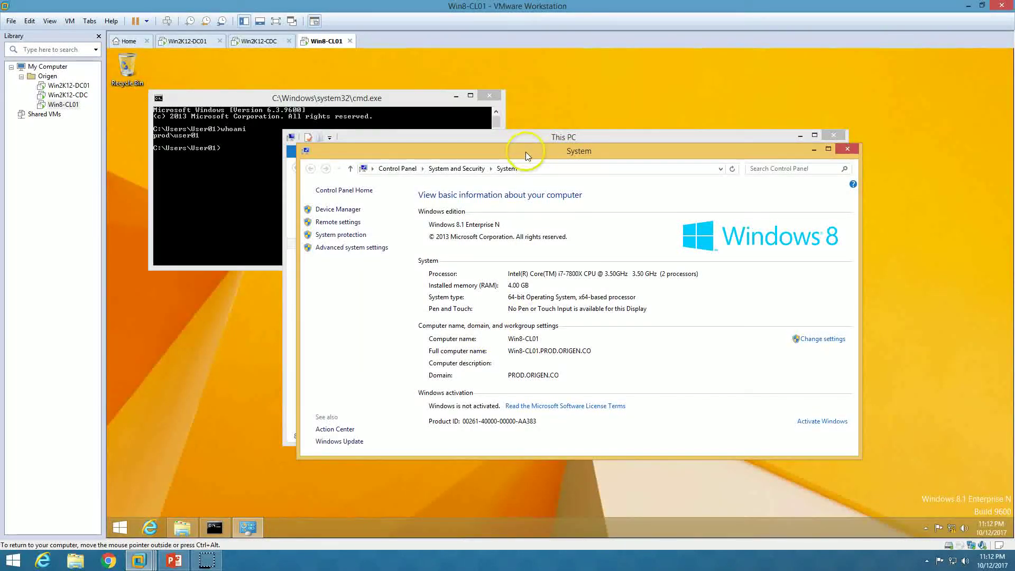
double_click(526, 151)
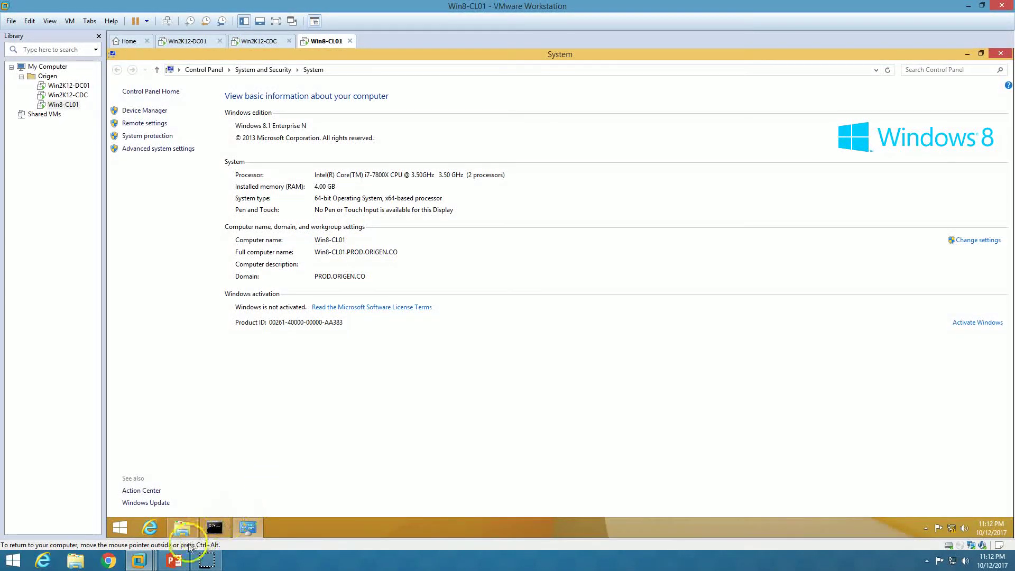
left_click(174, 560)
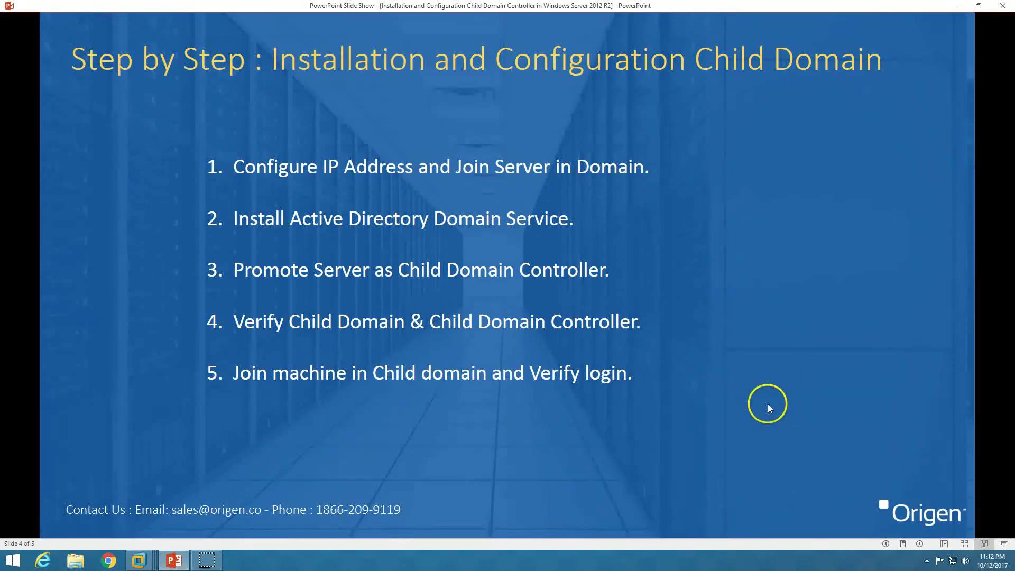
- Advance the slide show with the Next button in the status bar
left_click(922, 548)
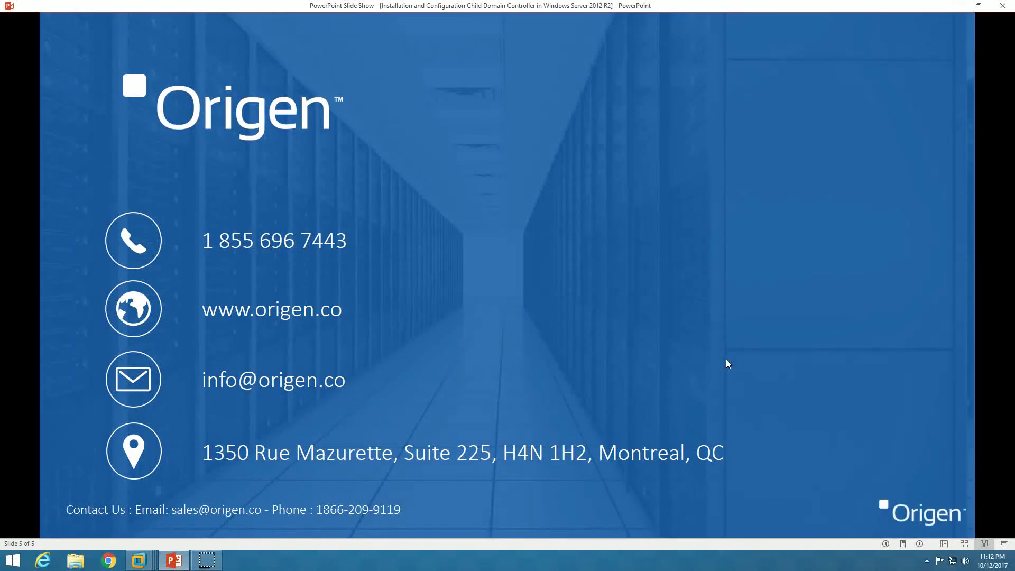